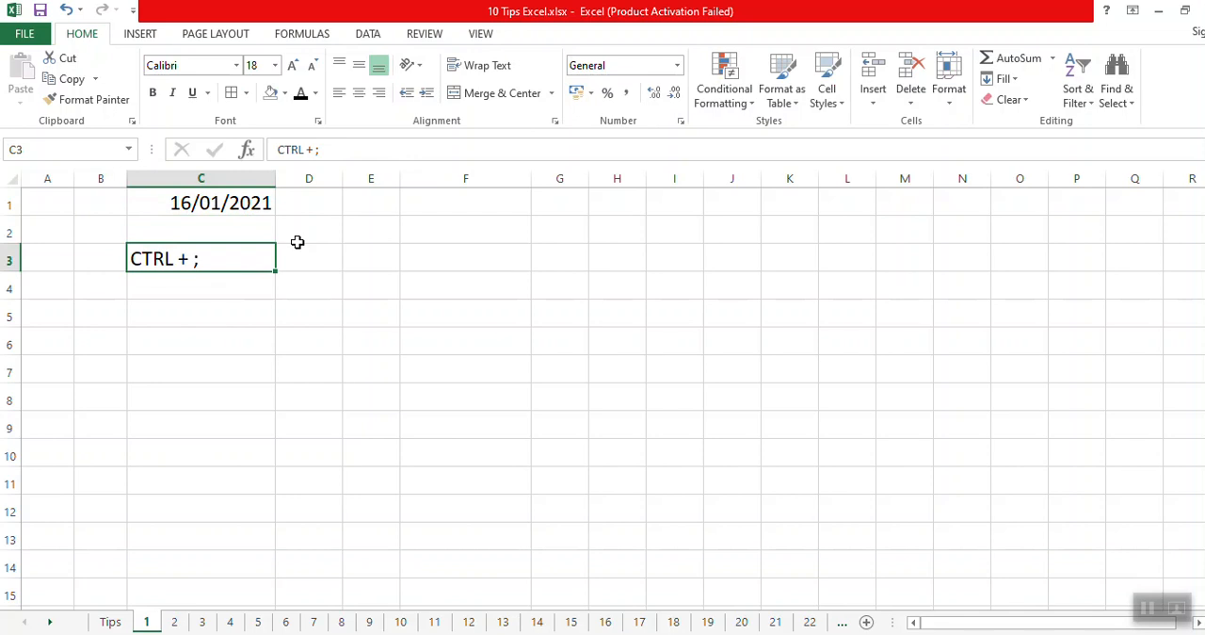
Insert today's date as a static value in cell E1 of sheet 1.
key(Up)
key(Up)
key(Right)
key(Right)
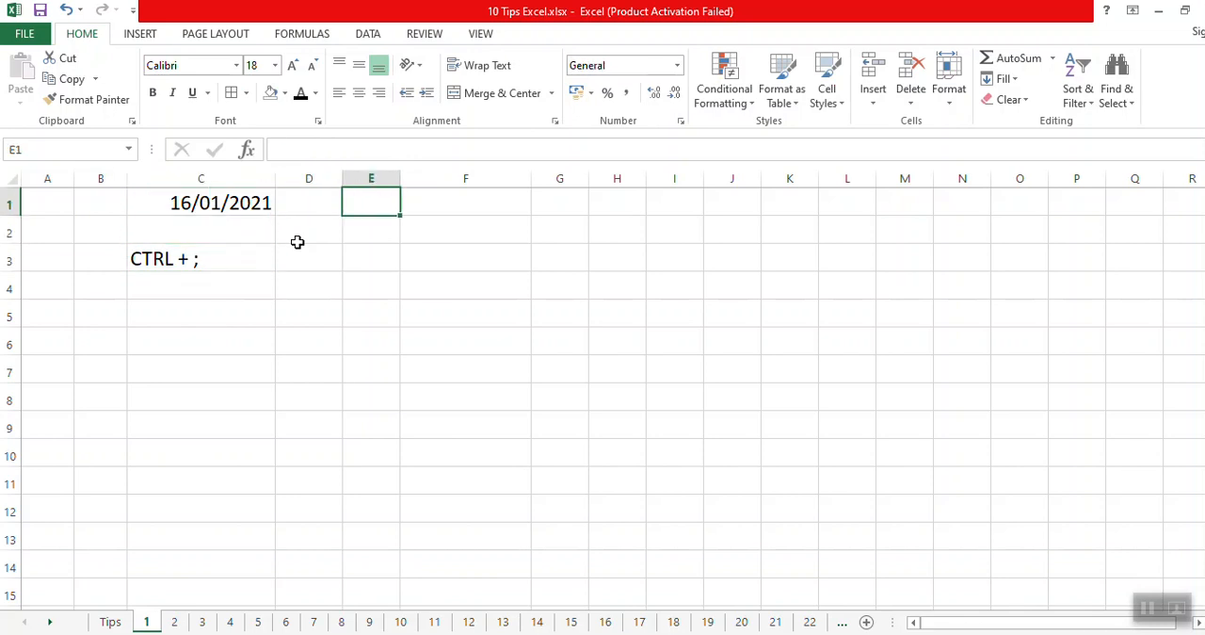
key(ctrl+semicolon)
key(Return)
key(Up)
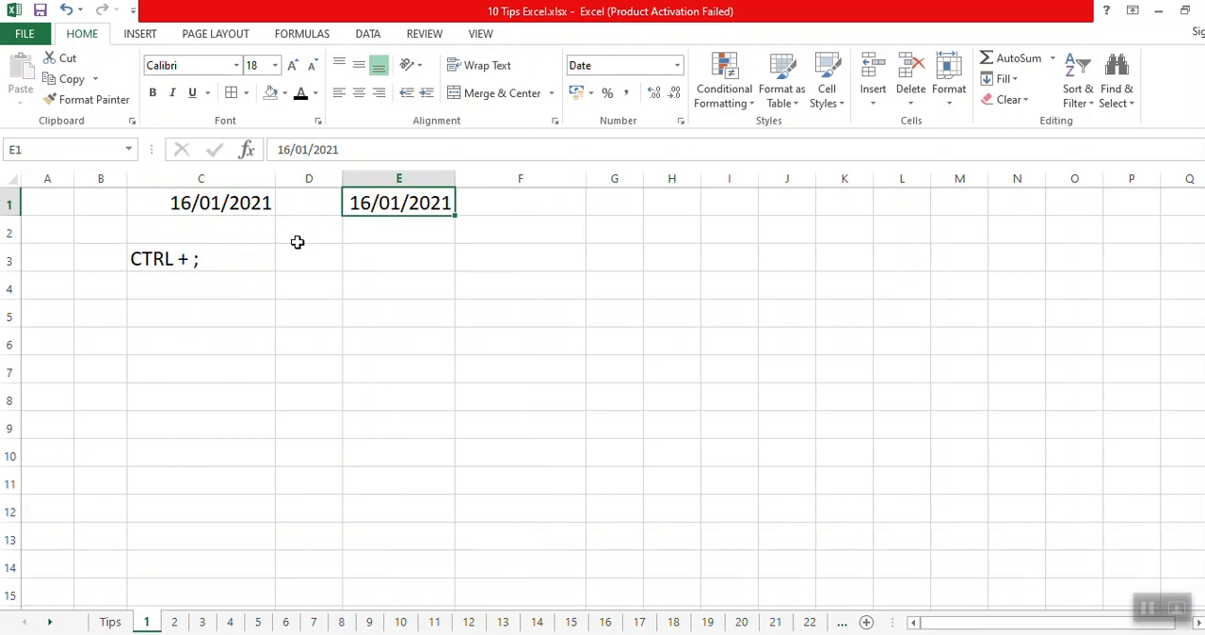
Clear the contents of C1:E3 on sheet 1.
click(366, 261)
click(183, 202)
shift+click(394, 256)
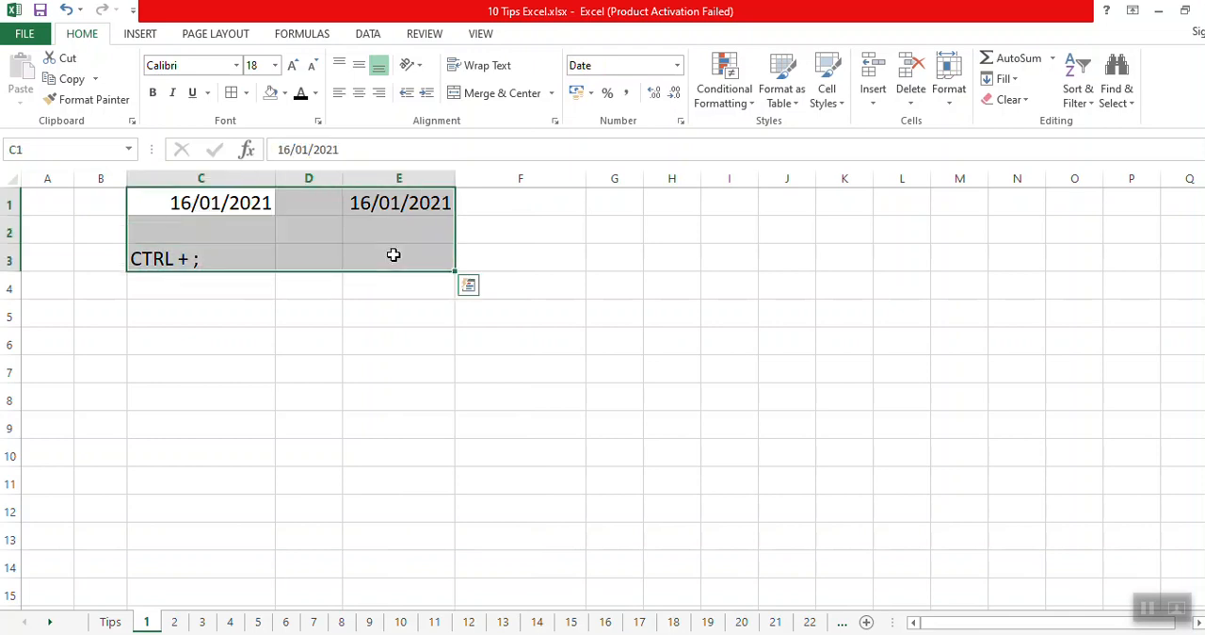
key(Delete)
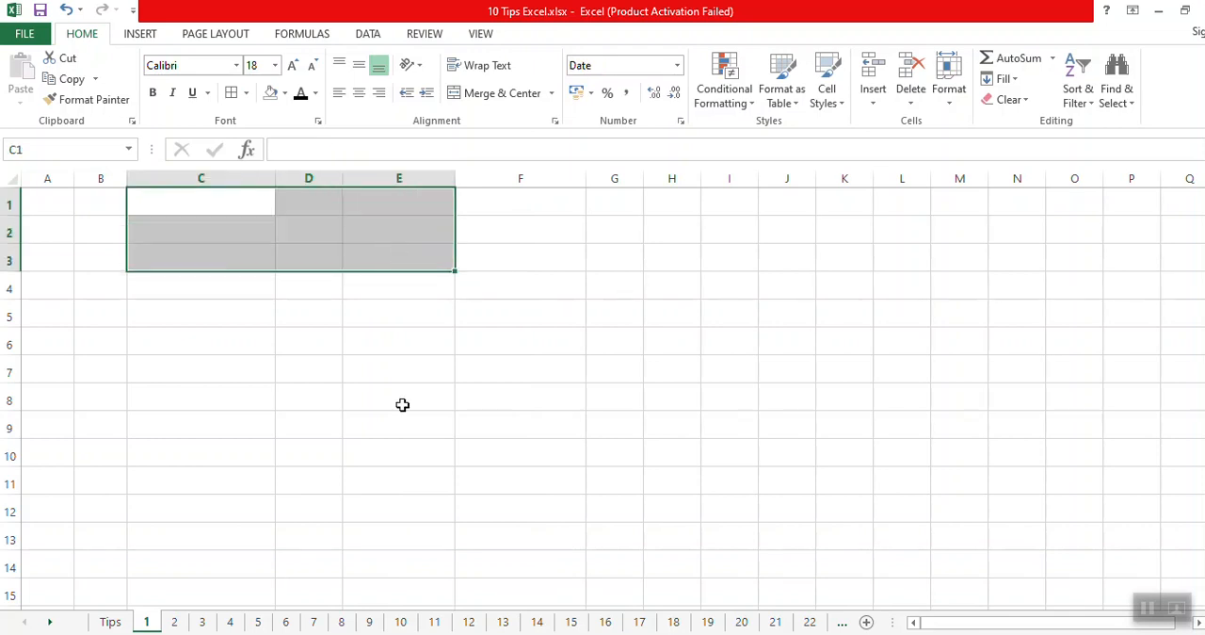
click(406, 453)
Reveal the second tip on the Tips sheet by removing the black fill from A3:B3.
click(111, 623)
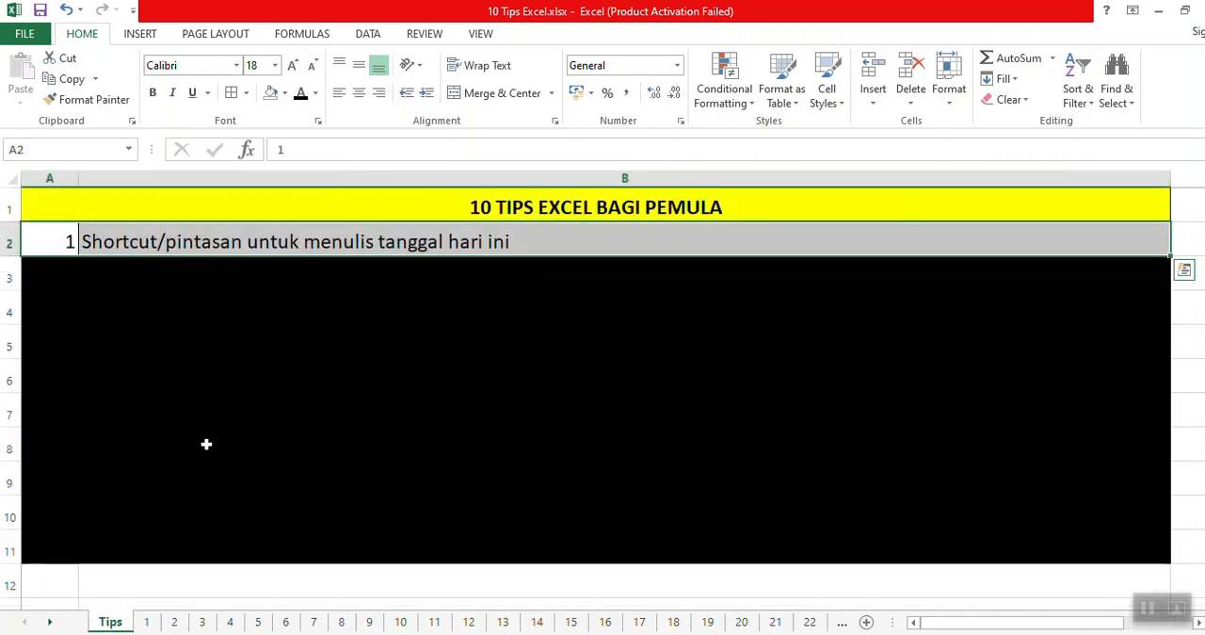
click(60, 273)
click(128, 271)
shift+click(53, 273)
click(269, 92)
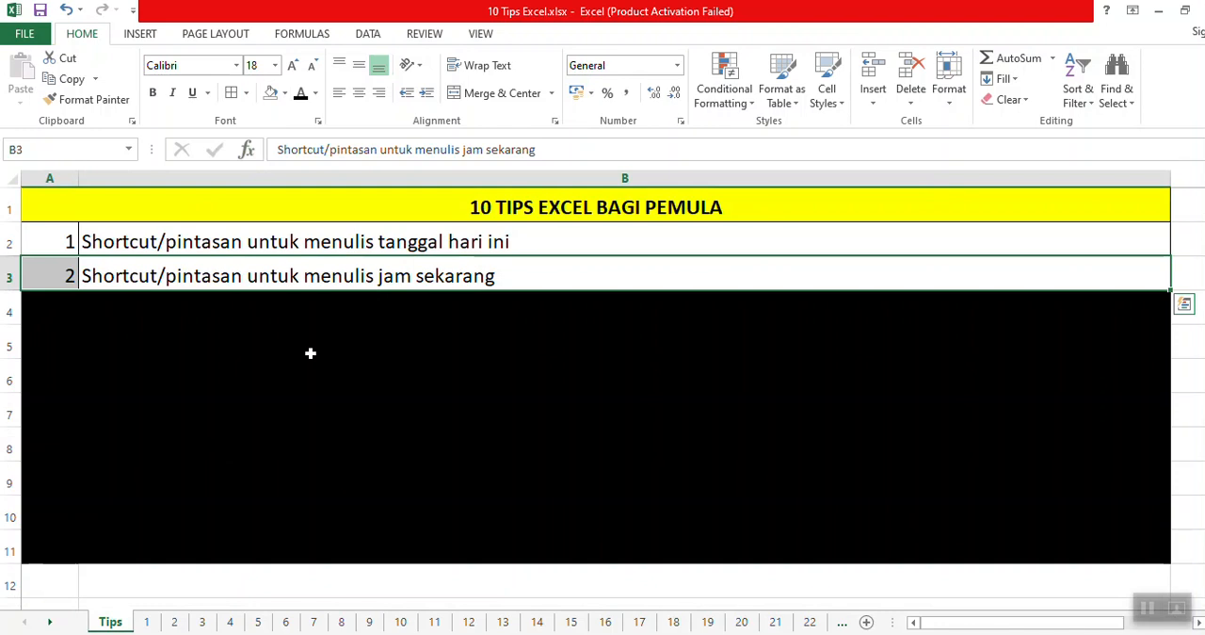
Enter the time 20:34 in cell C1 of sheet 1.
click(147, 621)
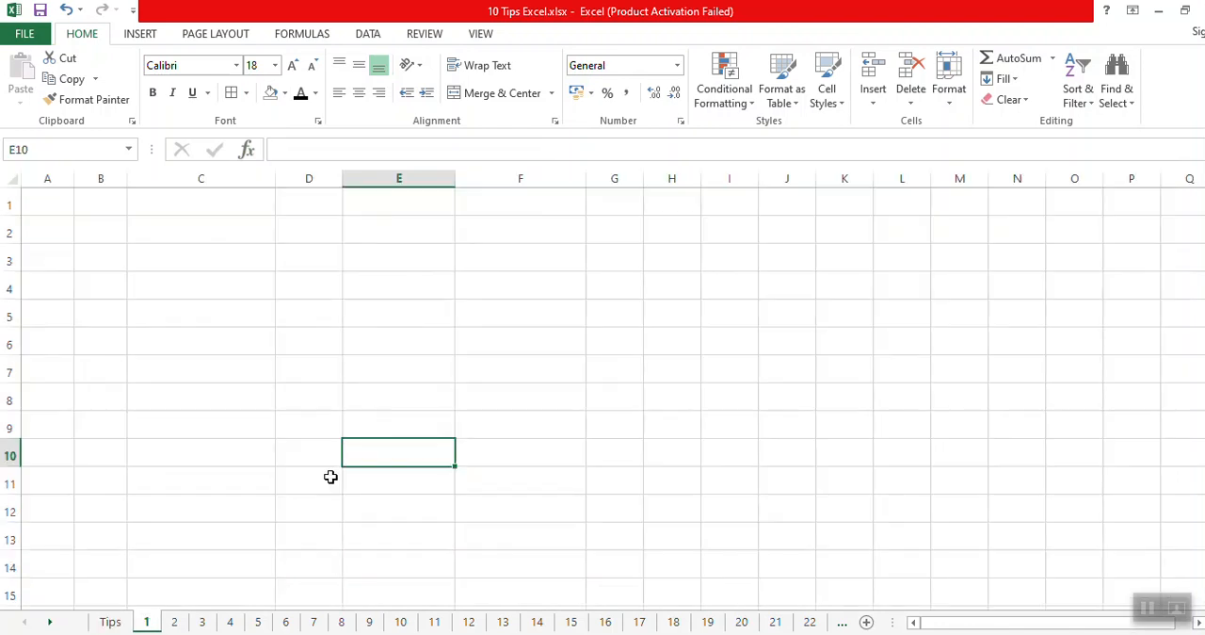
click(199, 209)
text(20:34)
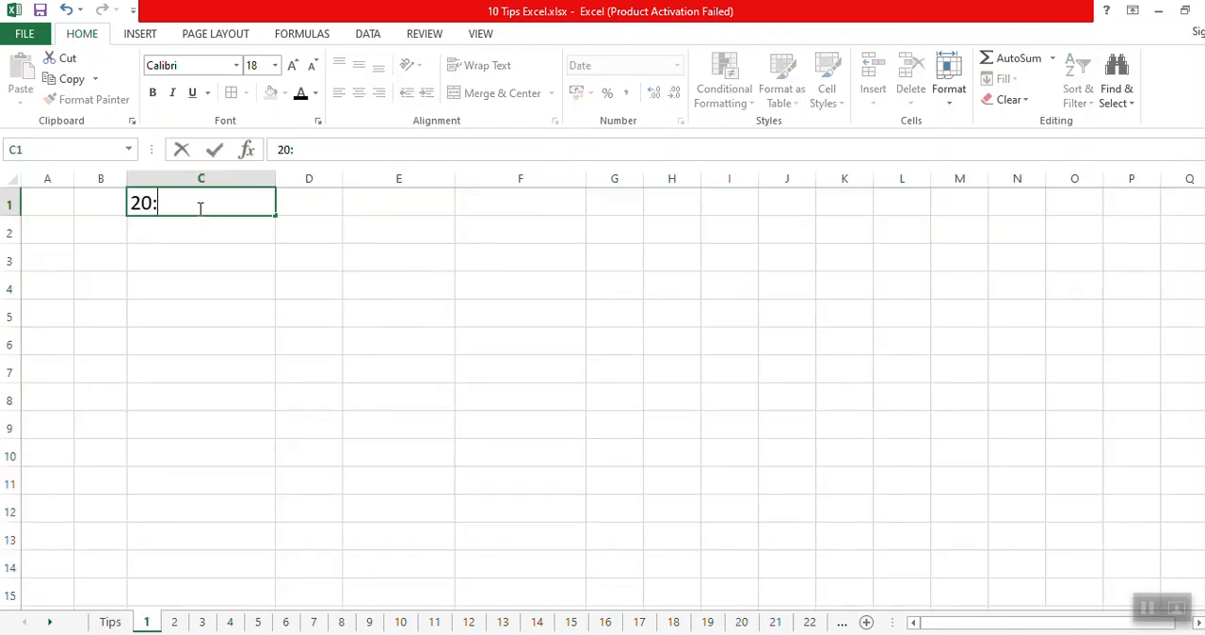
key(Return)
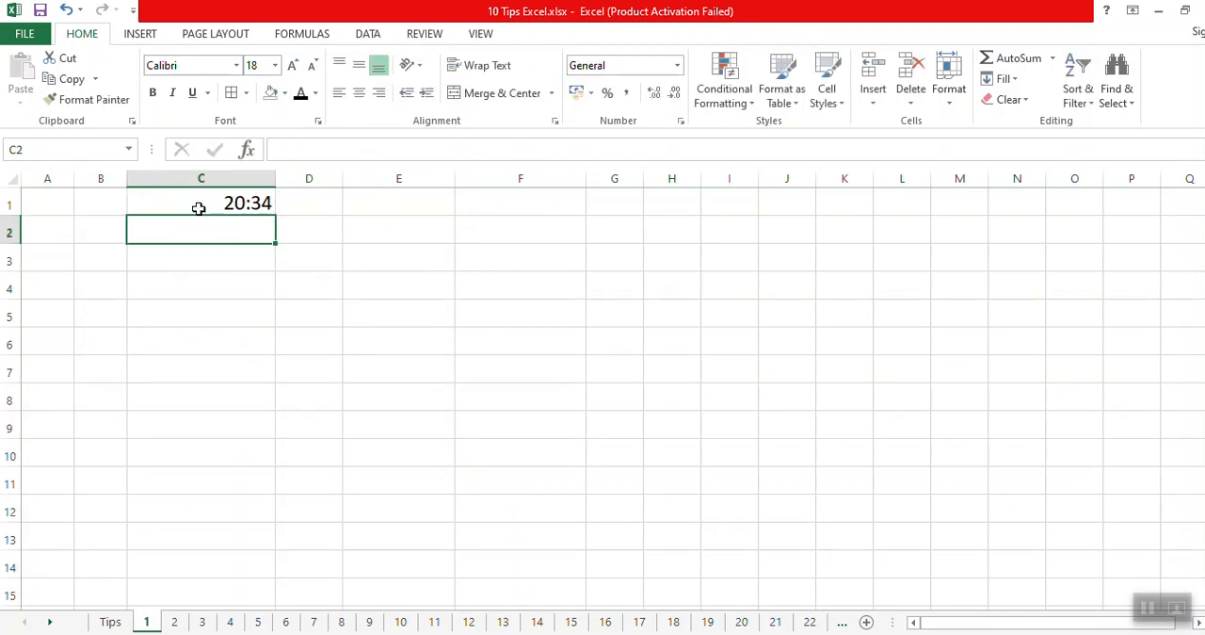
Enter the shortcut note "CTRL + SHIFT + ;" in cell C4.
click(226, 291)
text(CTR)
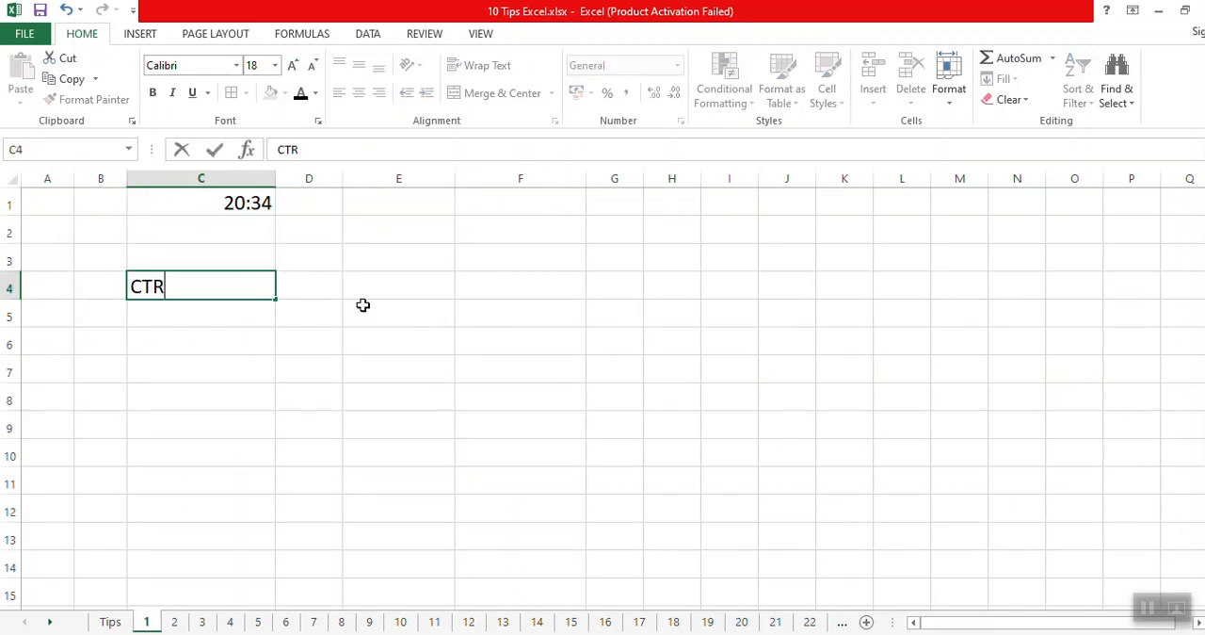
text(L + SHIF)
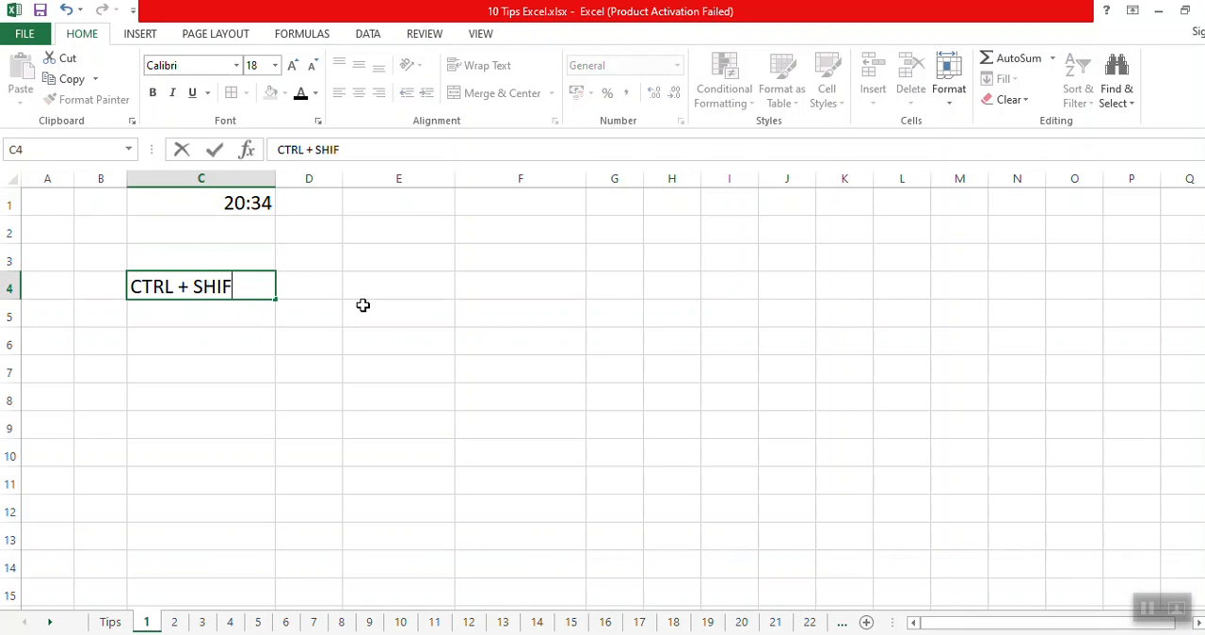
text(T + ;)
key(Return)
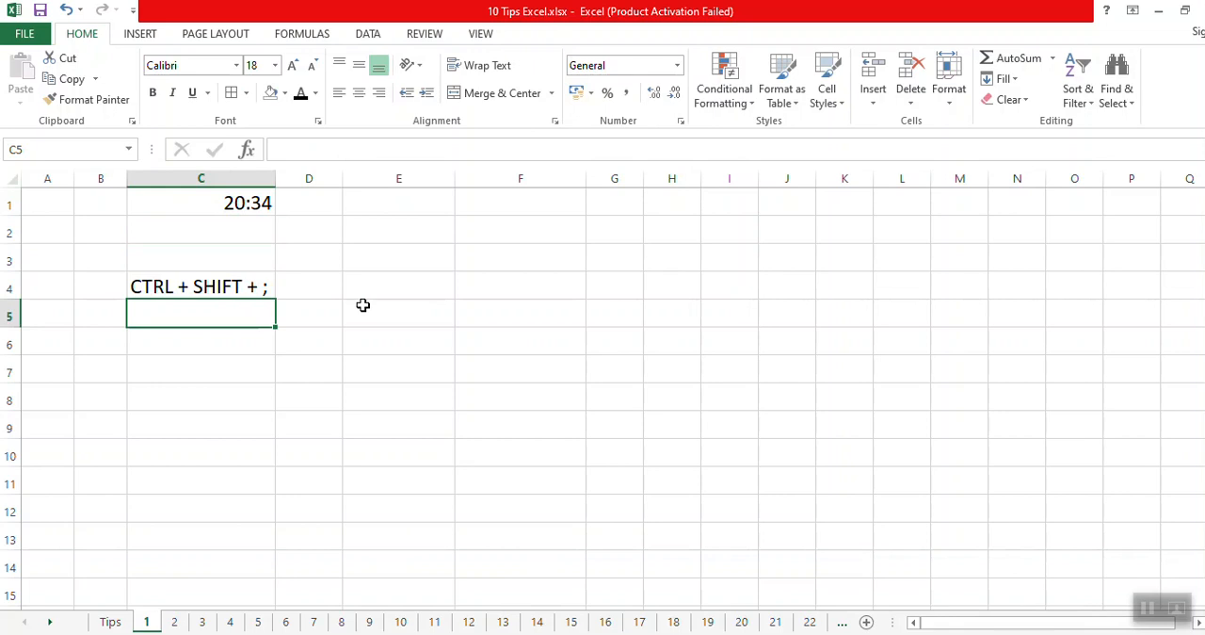
Insert the current time as a static value in cell E1.
click(388, 207)
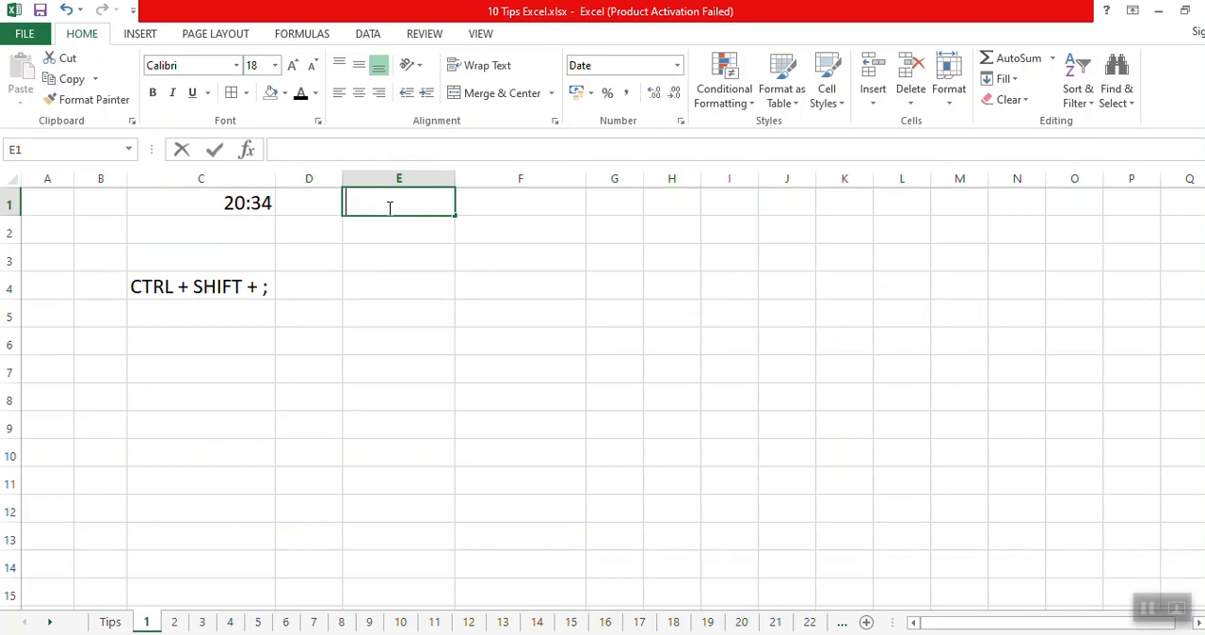
key(ctrl+shift+semicolon)
key(Return)
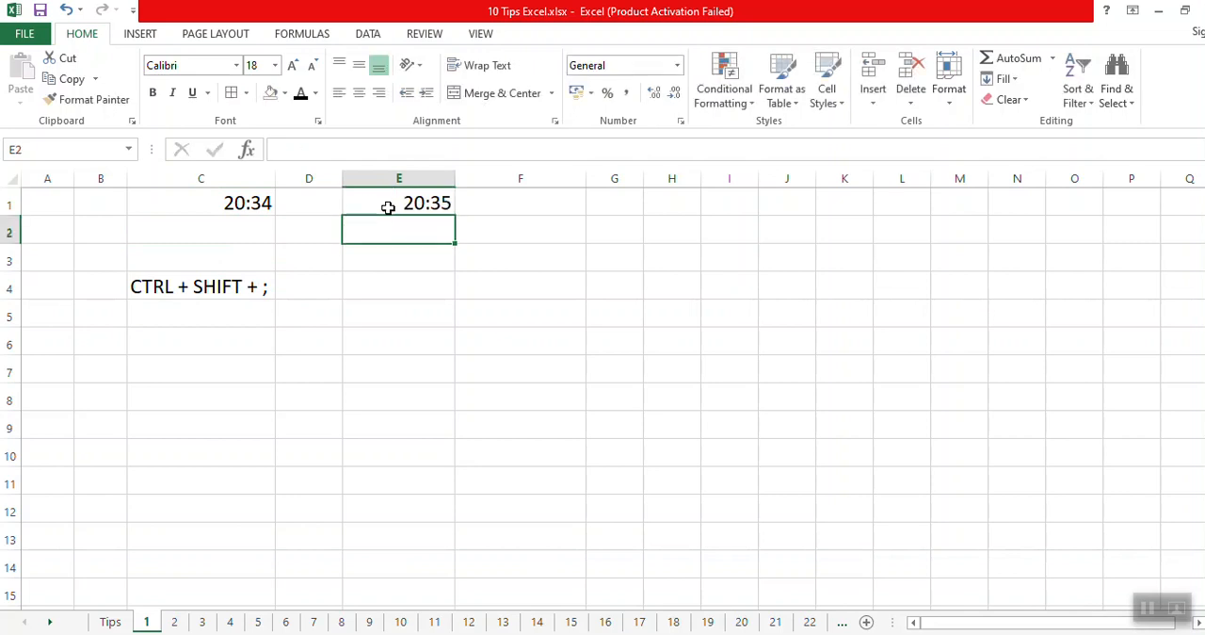
Reveal the third tip on the Tips sheet by removing the black fill from A4:B4.
click(110, 621)
drag(73, 320, 119, 306)
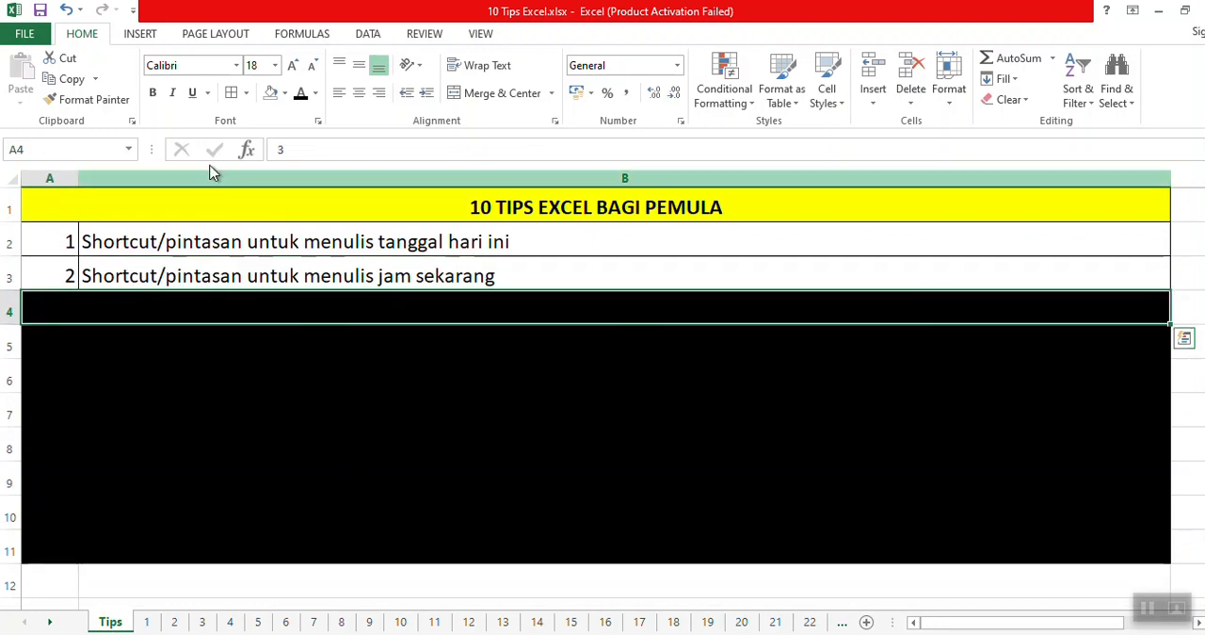
click(236, 300)
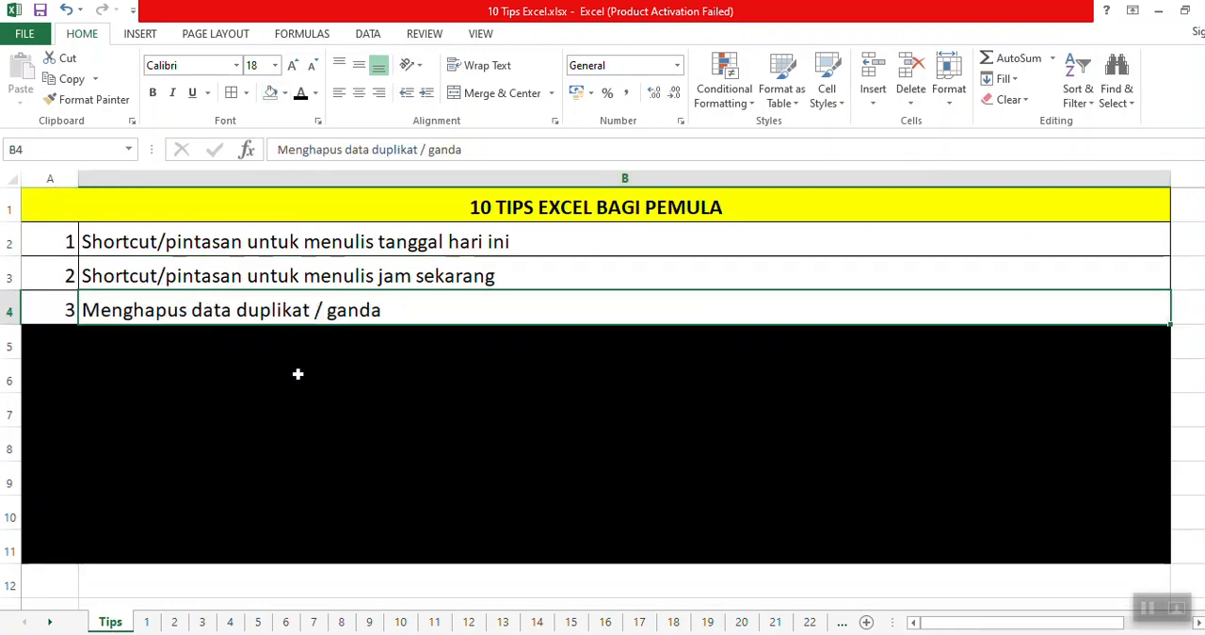
Clear the contents of C1:F9 on sheet 1.
click(146, 621)
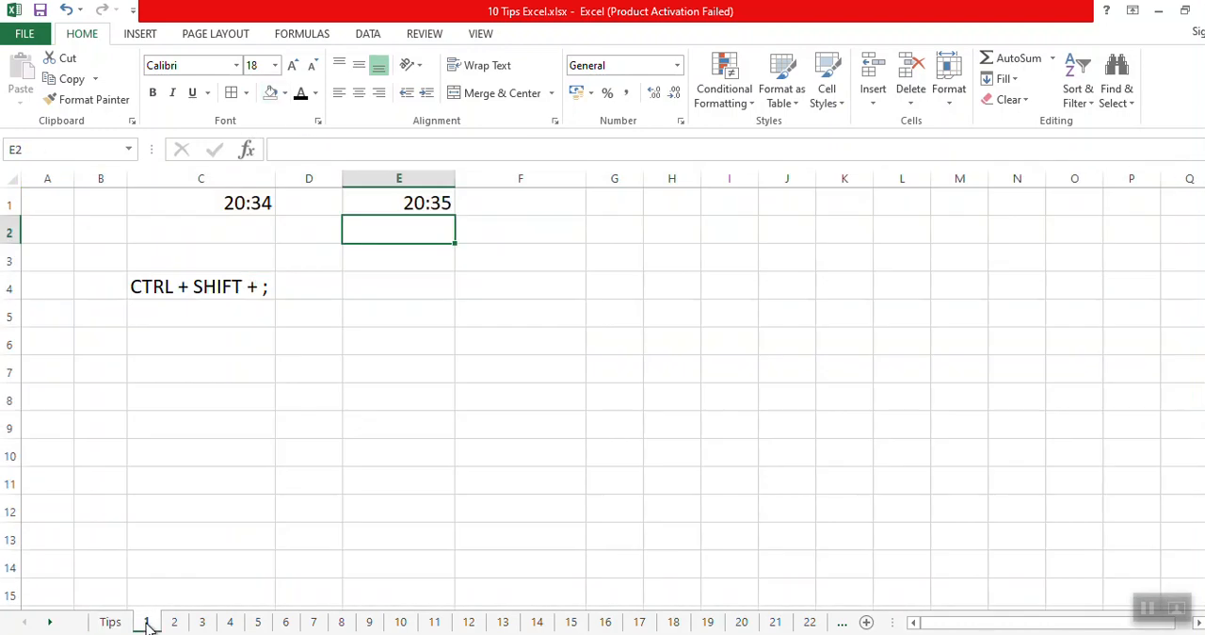
drag(261, 215, 479, 441)
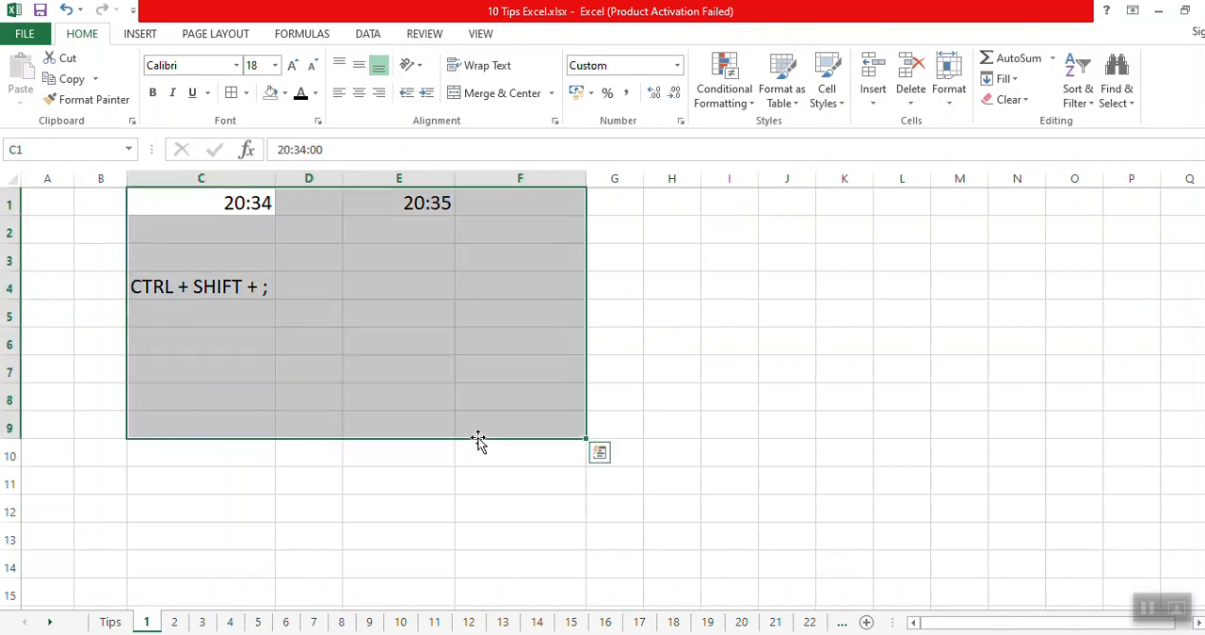
key(Delete)
Enter the table headers NAMA in C1 and ALAMAT in D1.
click(241, 205)
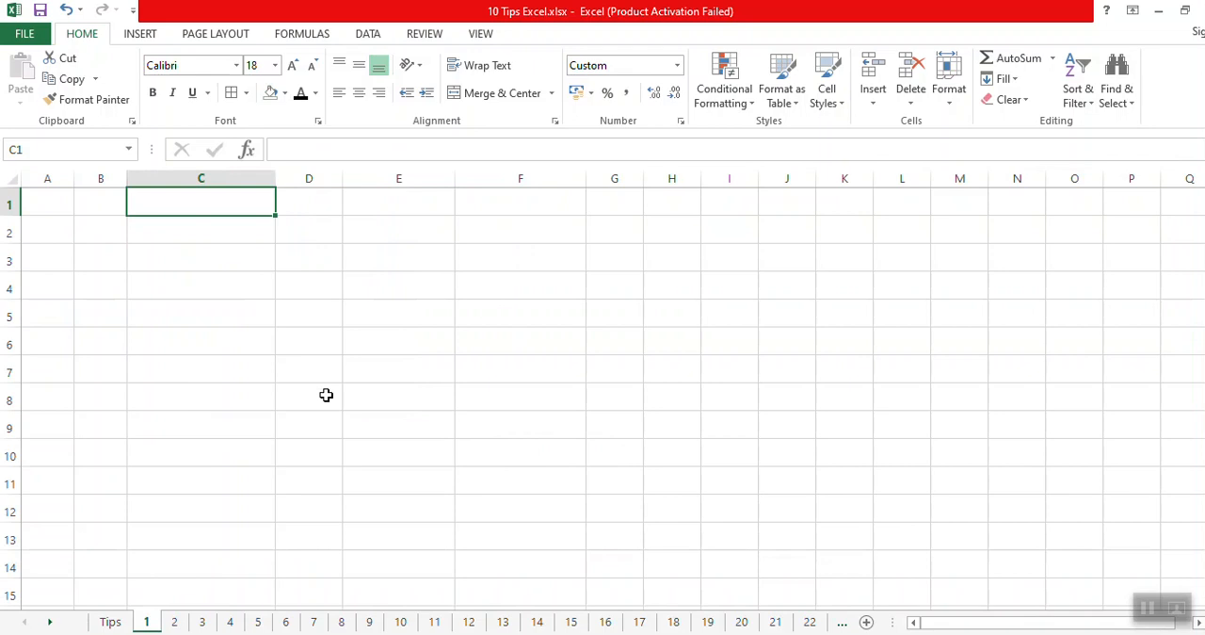
key(F2)
text(NAMA)
key(Tab)
text(ALAMAT)
key(Return)
Fill rows 2 and 3 with two identical records, the same first name under NAMA and Jakarta under ALAMAT.
text(Anton)
key(Tab)
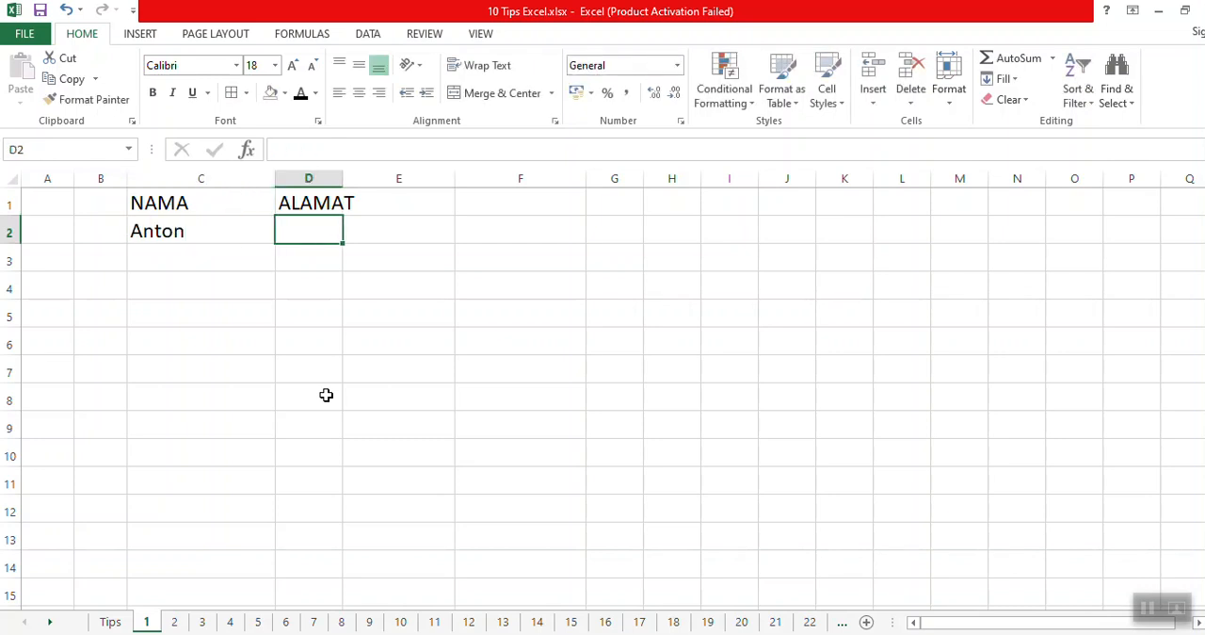
text(Jakarta)
key(Return)
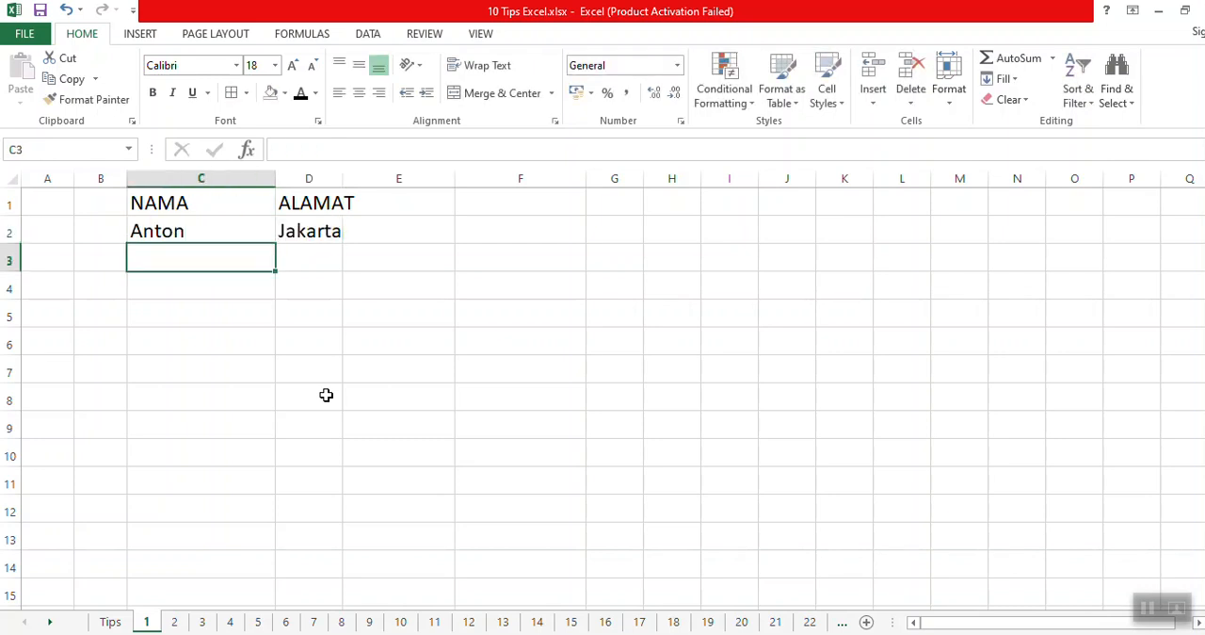
text(Anton)
key(Tab)
text(Jakarta)
key(Return)
key(Up)
key(Up)
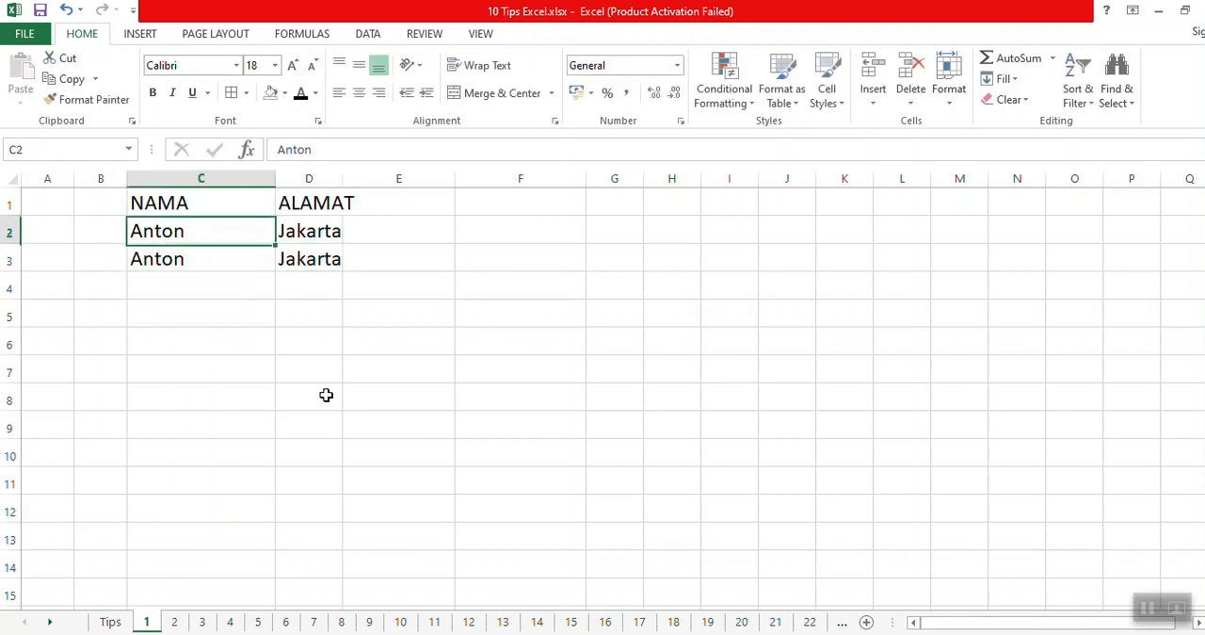
Add a record in row 4 with a different first name and Bandung, and fit column D to its contents.
key(Right)
key(Down)
key(Down)
key(Left)
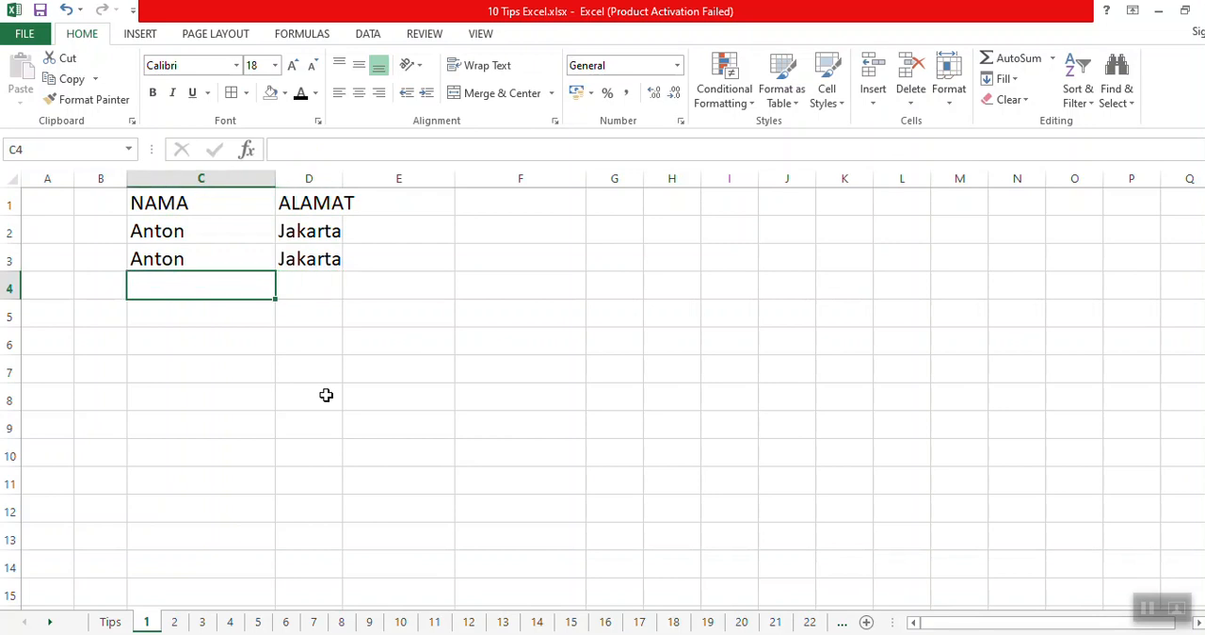
text(Budi)
key(Tab)
text(Bandung)
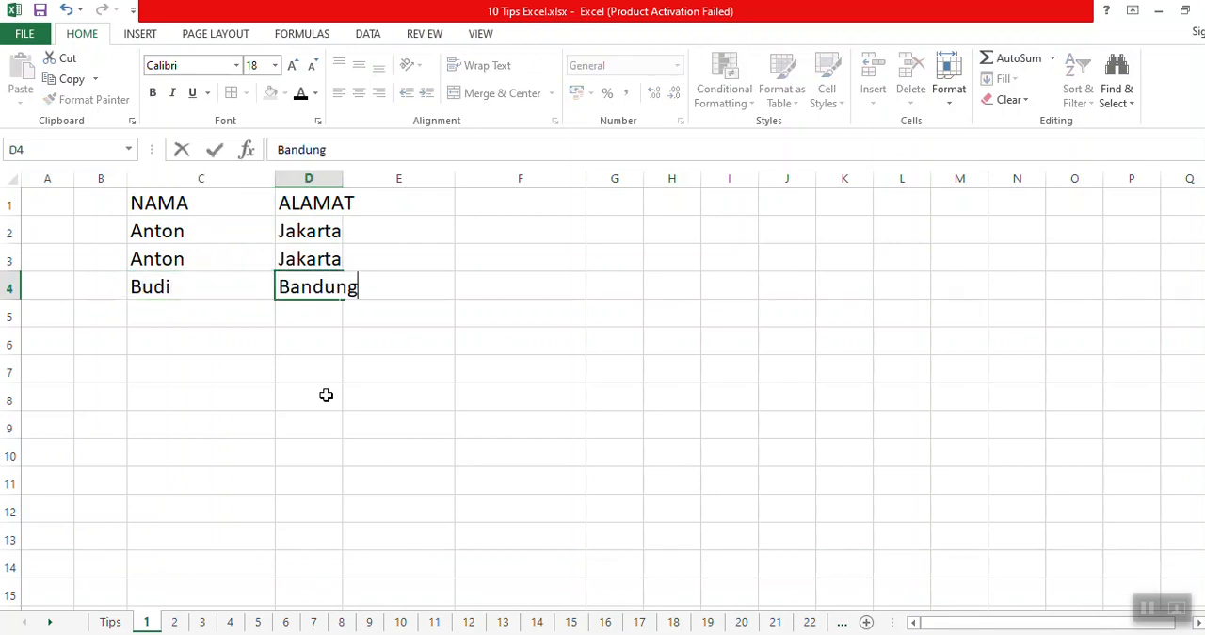
key(Return)
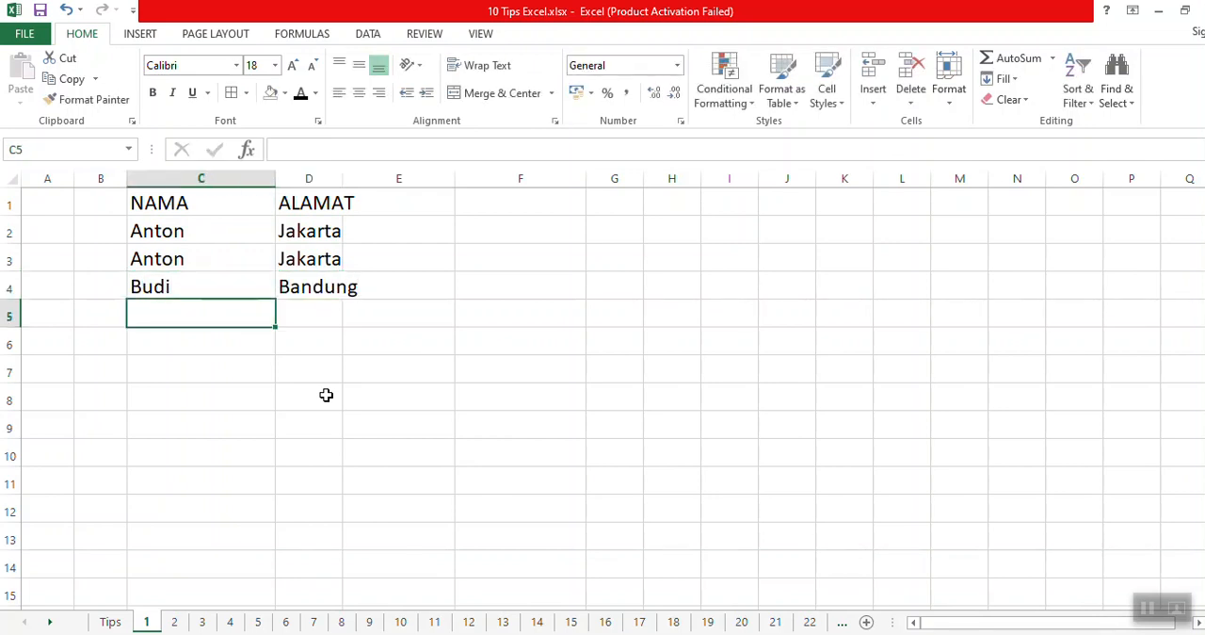
double_click(341, 177)
click(352, 248)
Set the font colour of the two identical records in C2:D3 to red.
drag(267, 241, 299, 267)
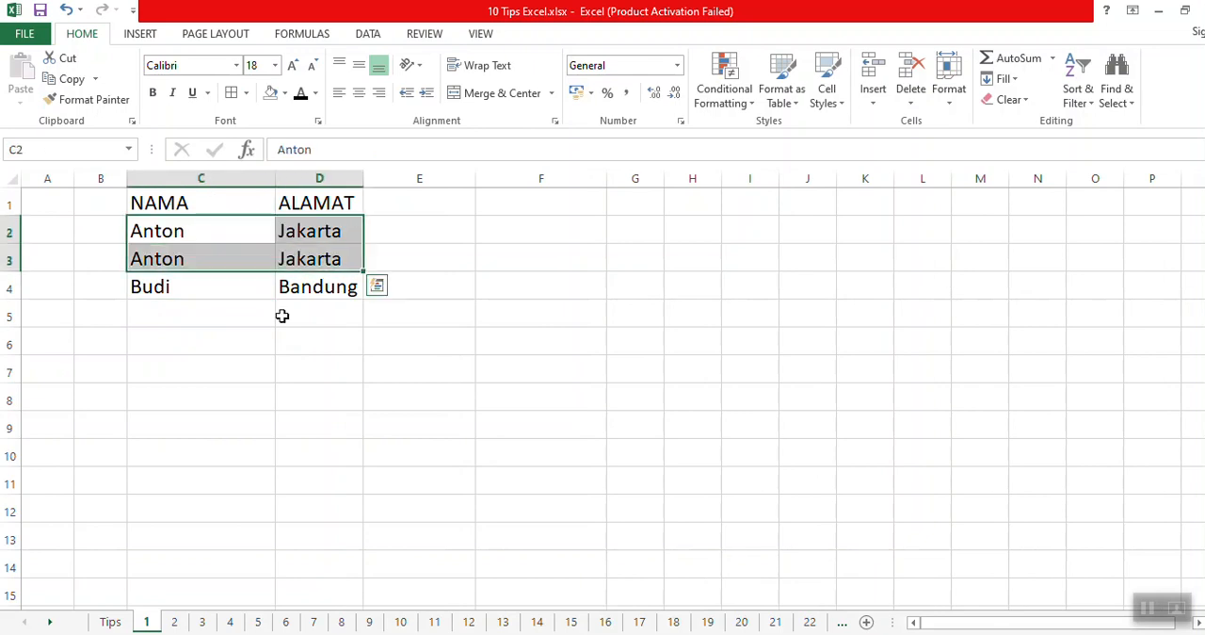
click(315, 93)
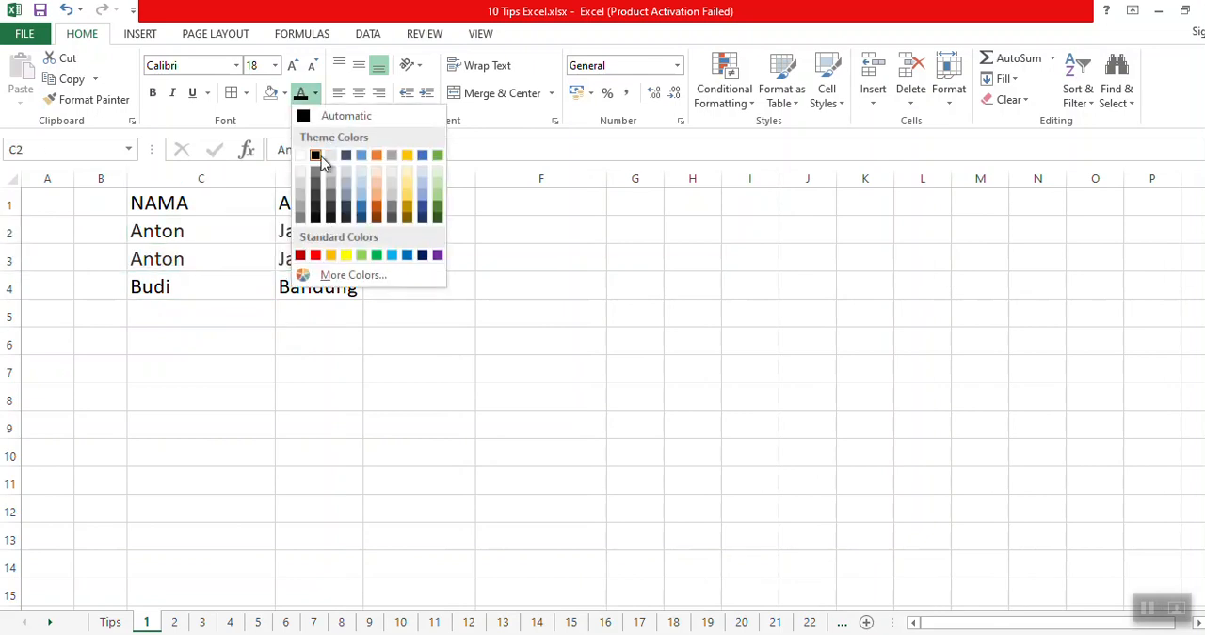
click(320, 256)
key(Down)
key(Down)
key(Down)
key(Down)
key(Down)
key(Down)
key(Down)
click(457, 322)
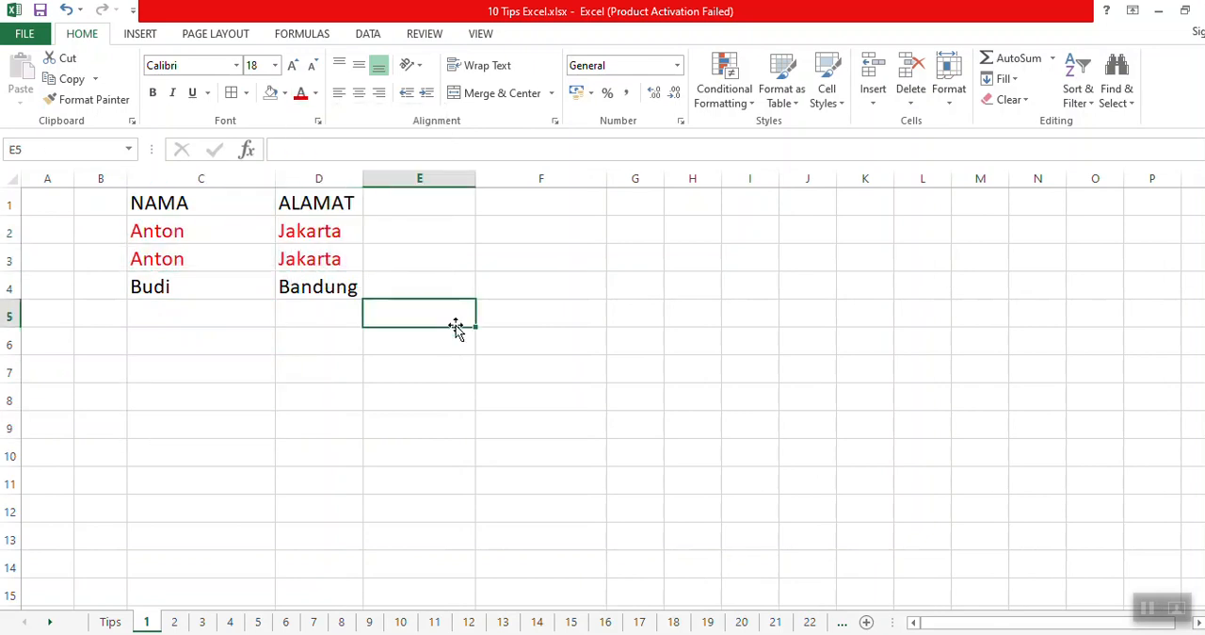
Remove duplicates from the table in C1:D4, treating the first row as headers and comparing the NAMA and ALAMAT columns.
drag(202, 209, 322, 294)
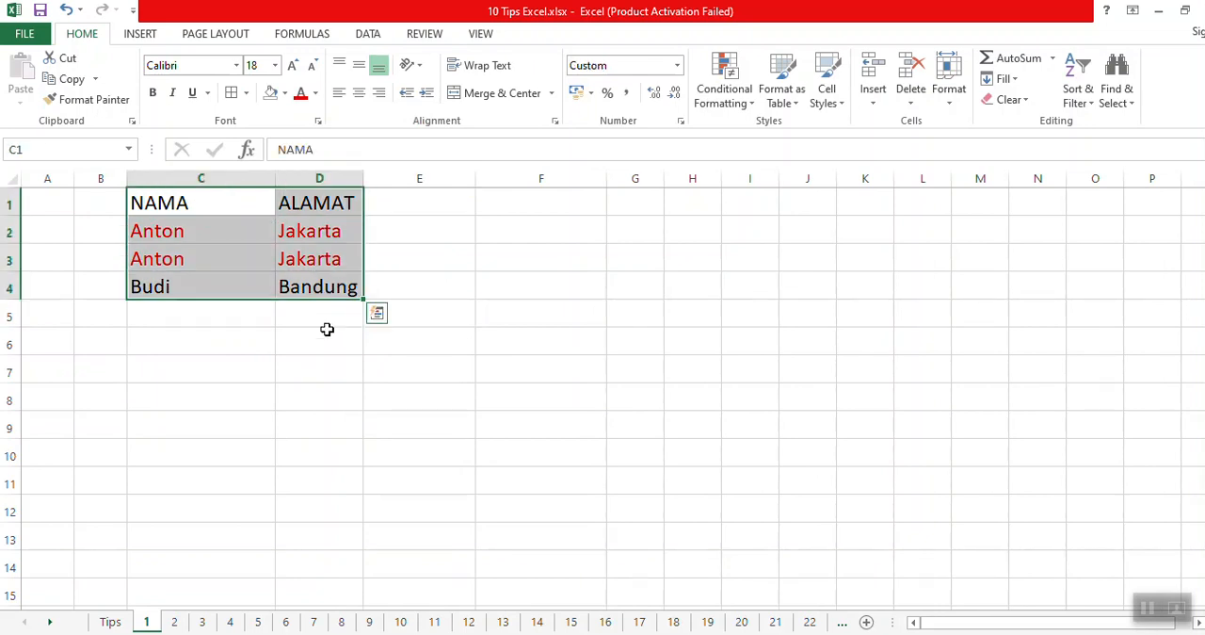
click(373, 36)
click(671, 90)
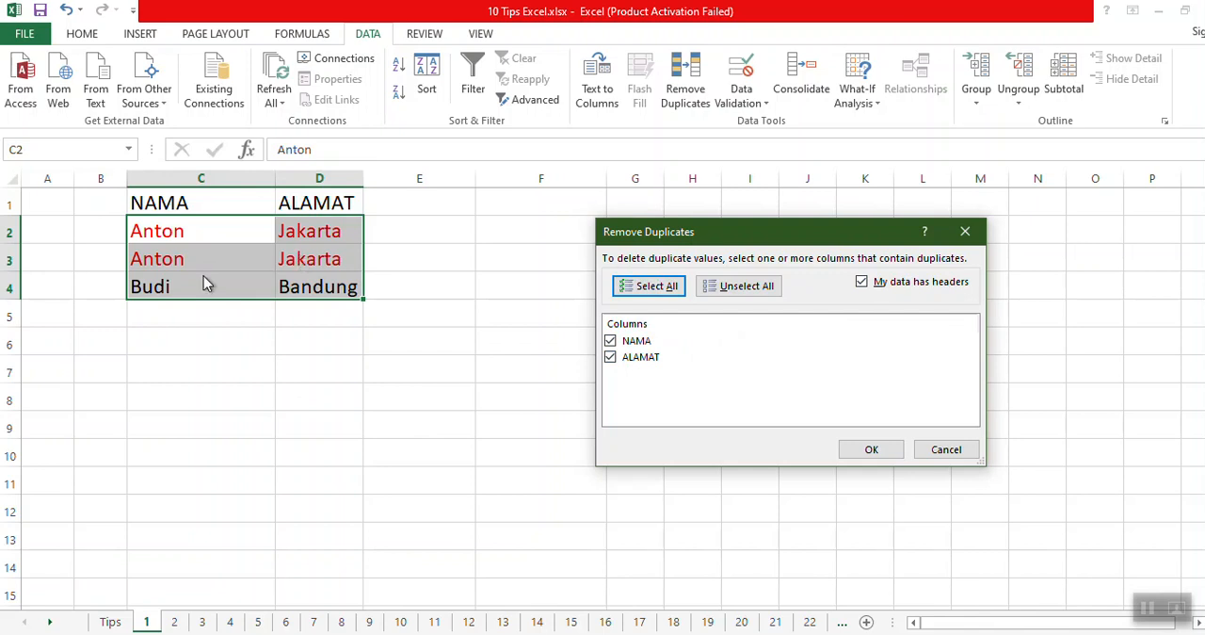
click(872, 450)
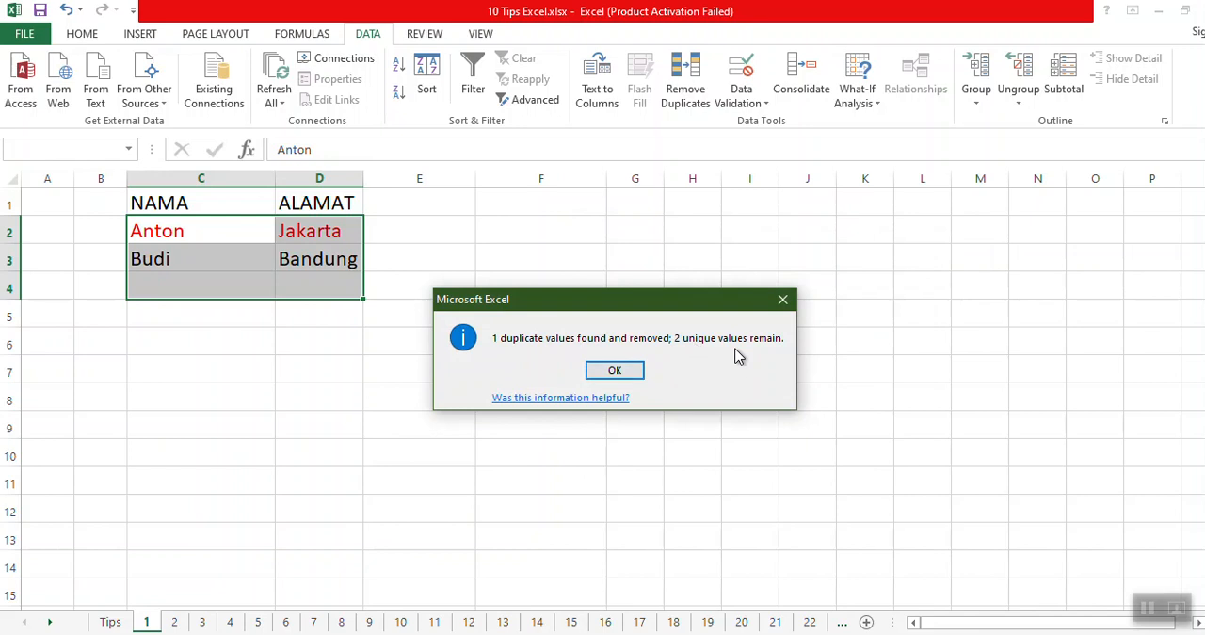
click(629, 372)
Clear the sample table in C1:D3.
click(440, 403)
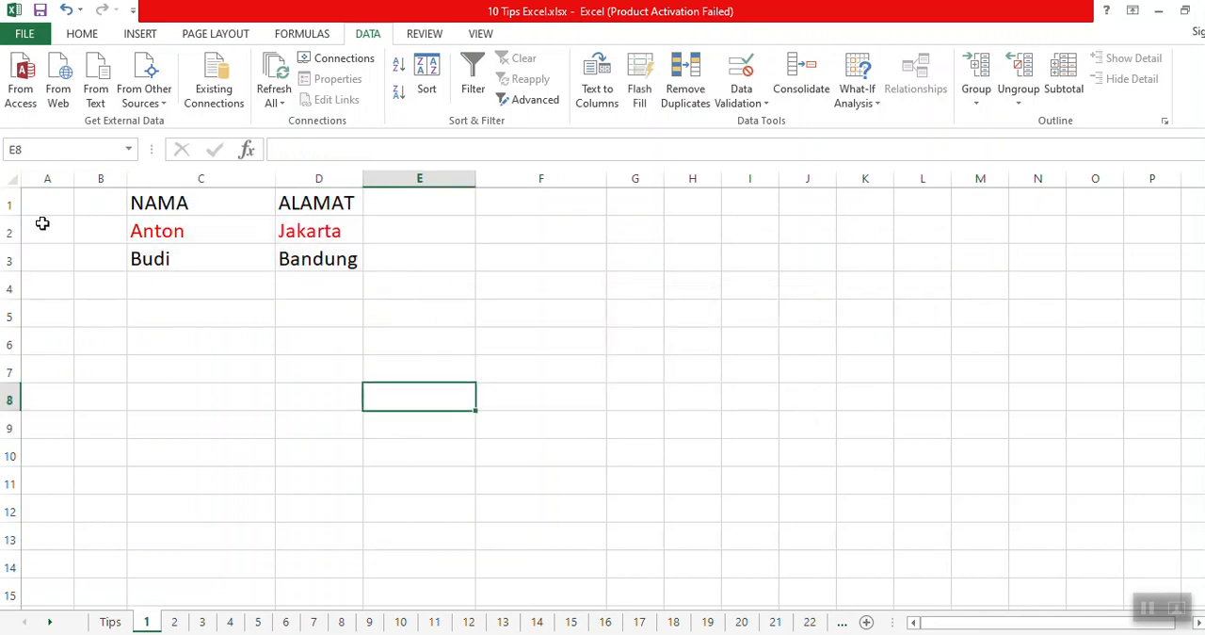
drag(142, 199, 309, 270)
key(Delete)
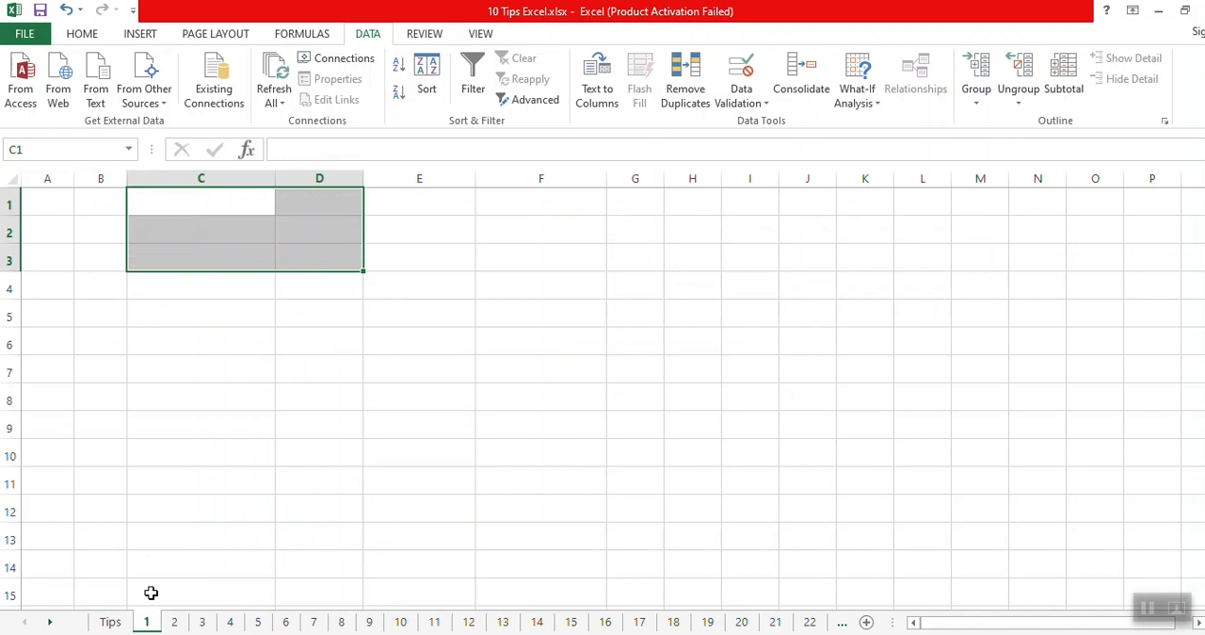
Reveal tip 4 in row 5 of the Tips sheet by removing its black fill.
click(112, 621)
click(59, 336)
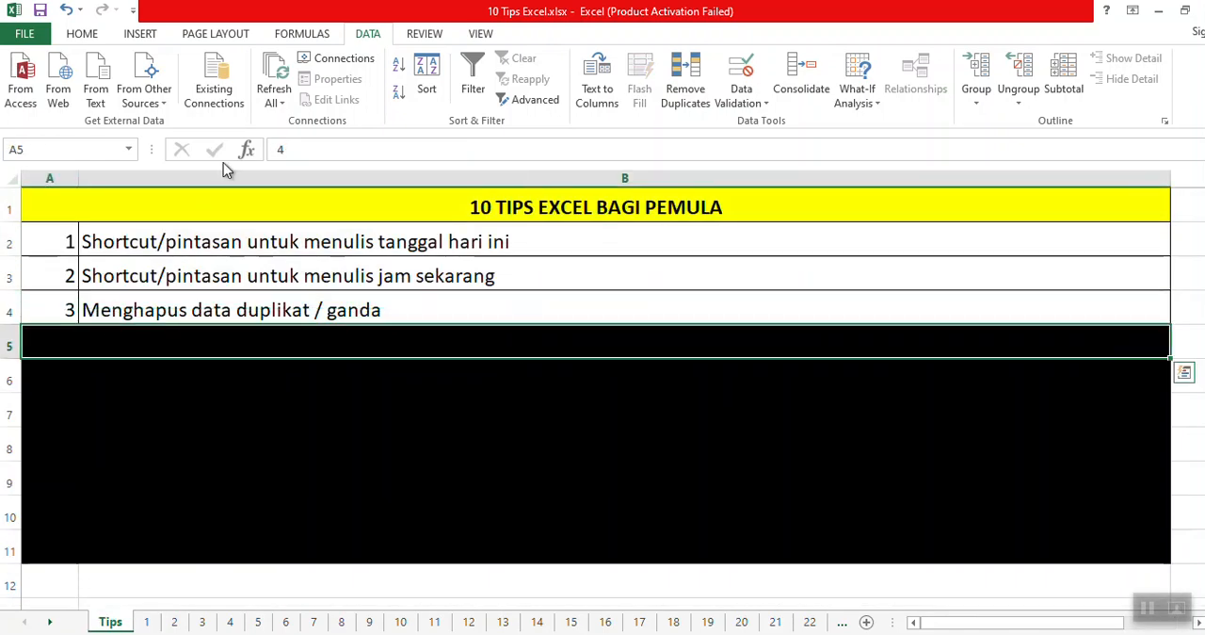
click(82, 34)
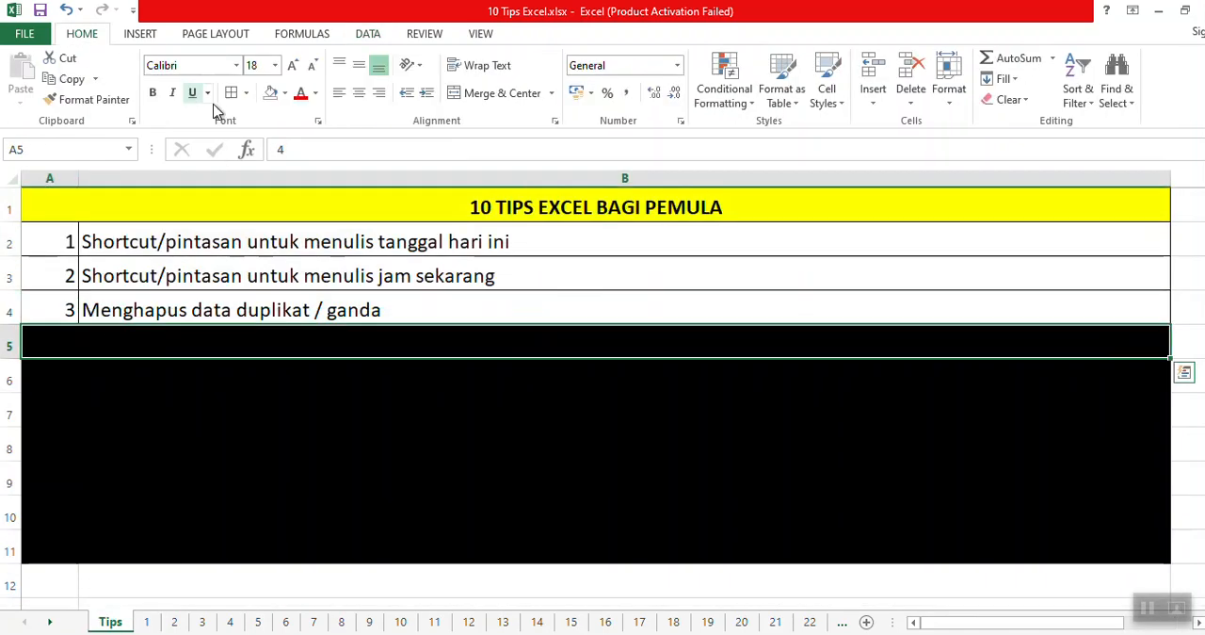
click(275, 96)
key(Right)
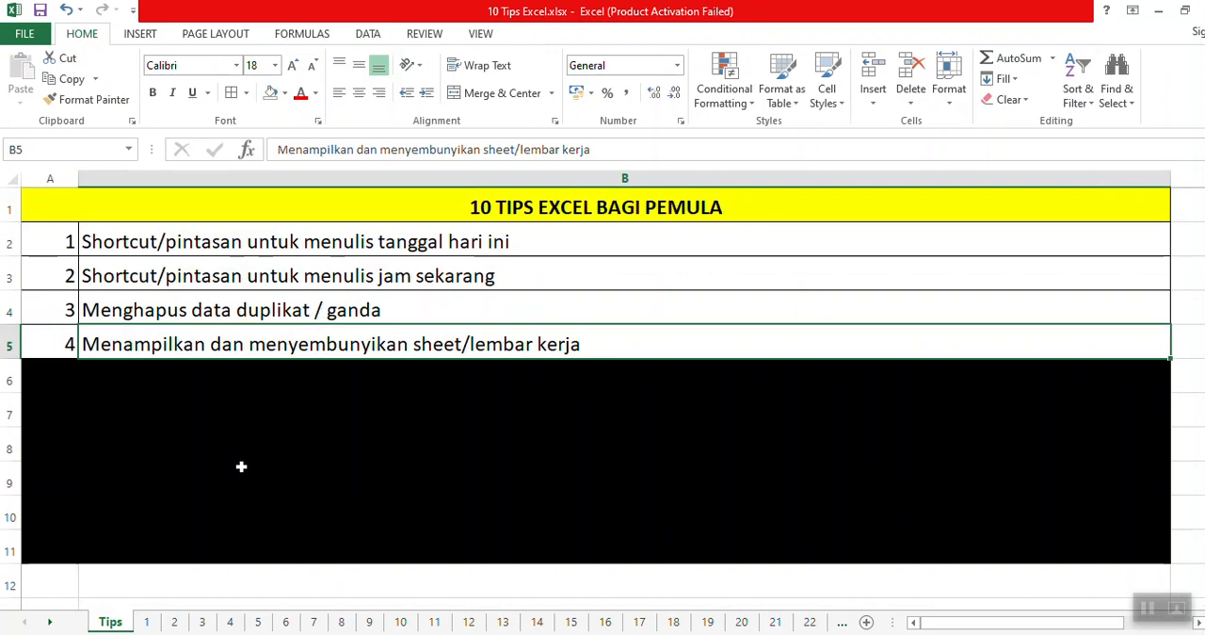
Hide sheet 7 of the workbook.
click(201, 621)
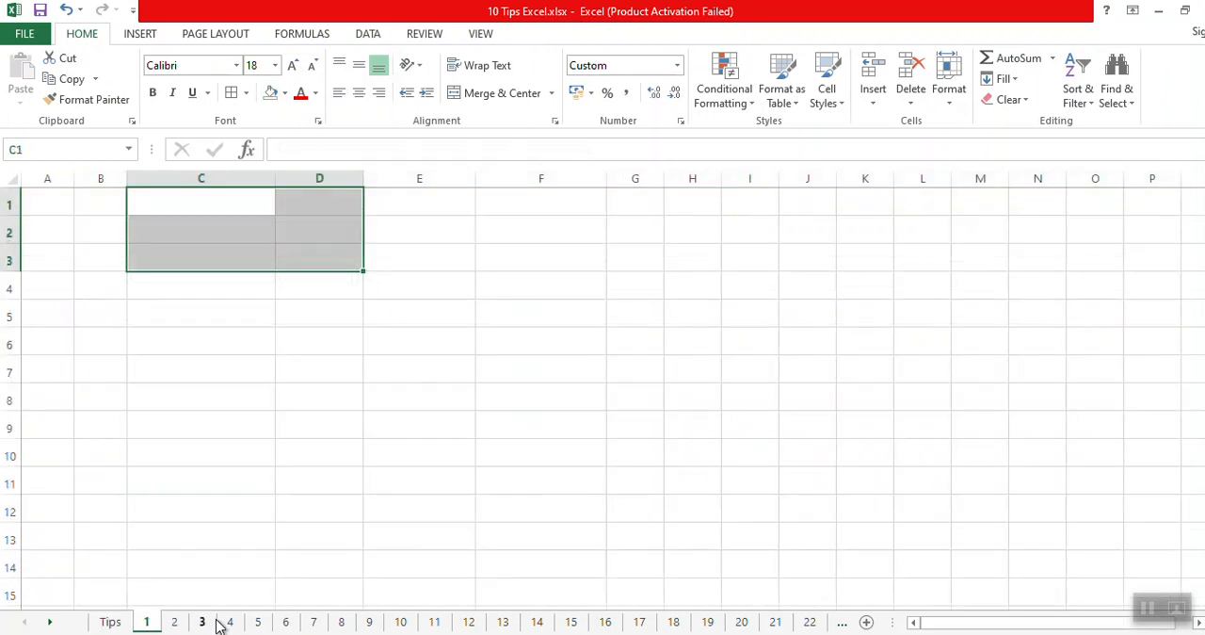
click(110, 622)
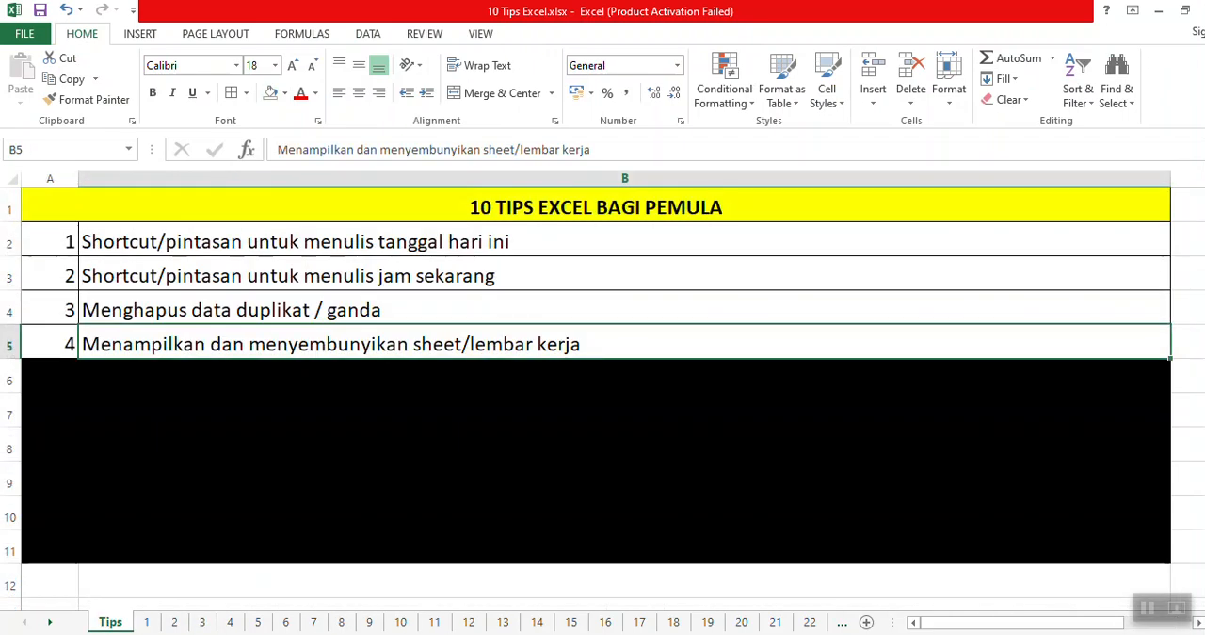
click(315, 621)
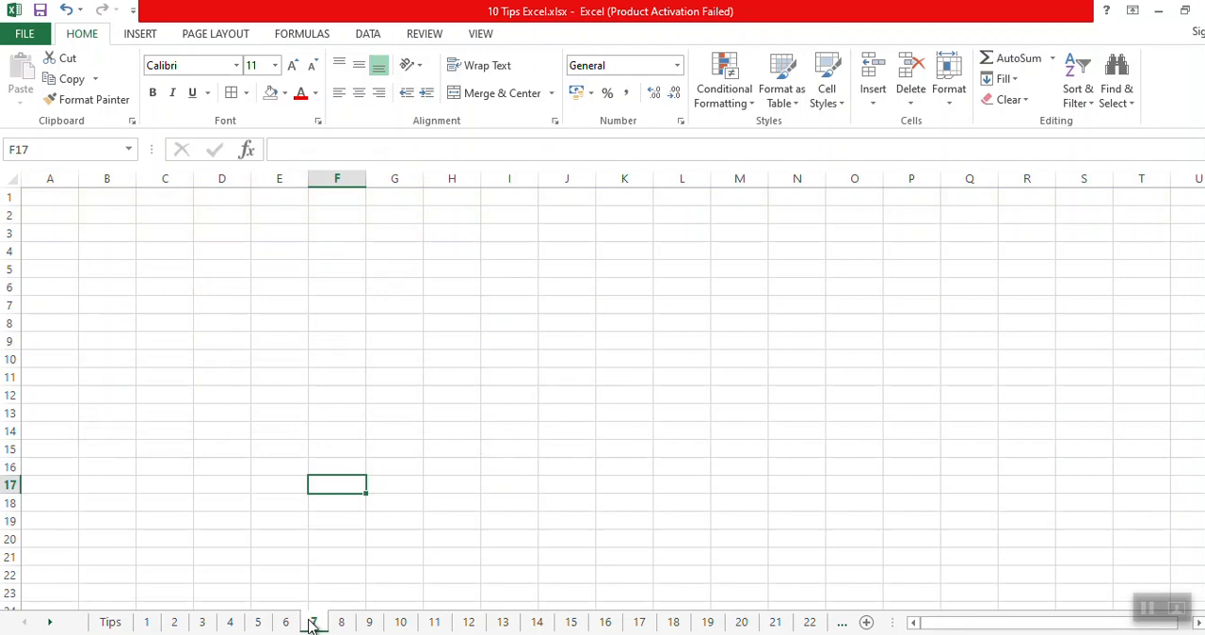
right_click(312, 625)
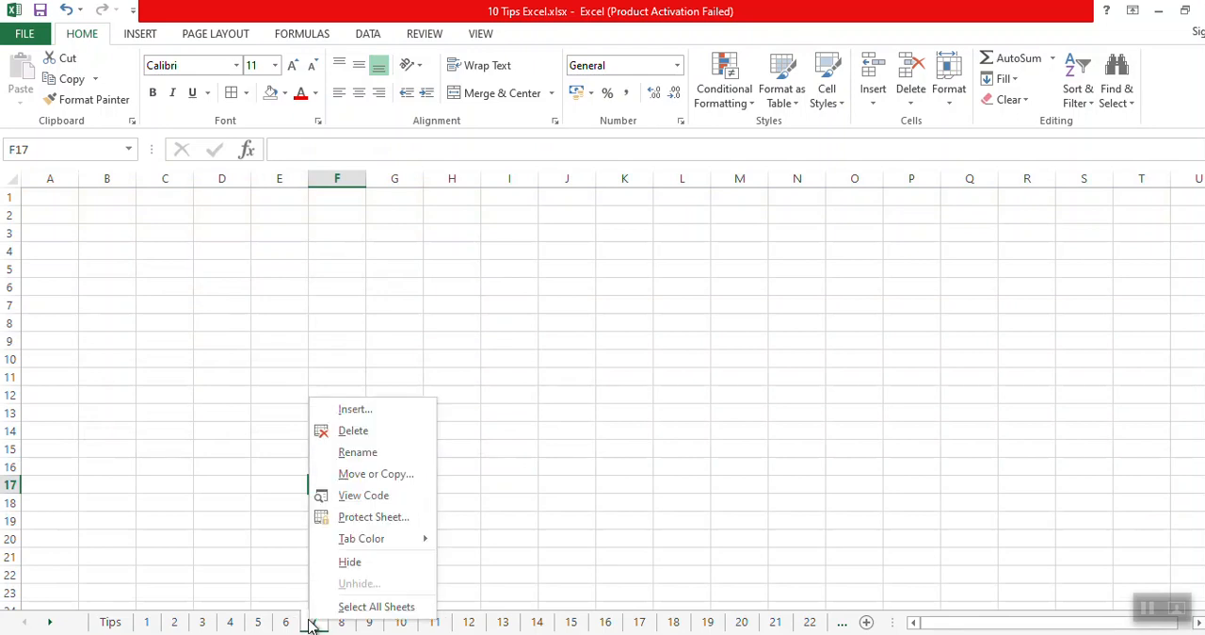
click(377, 563)
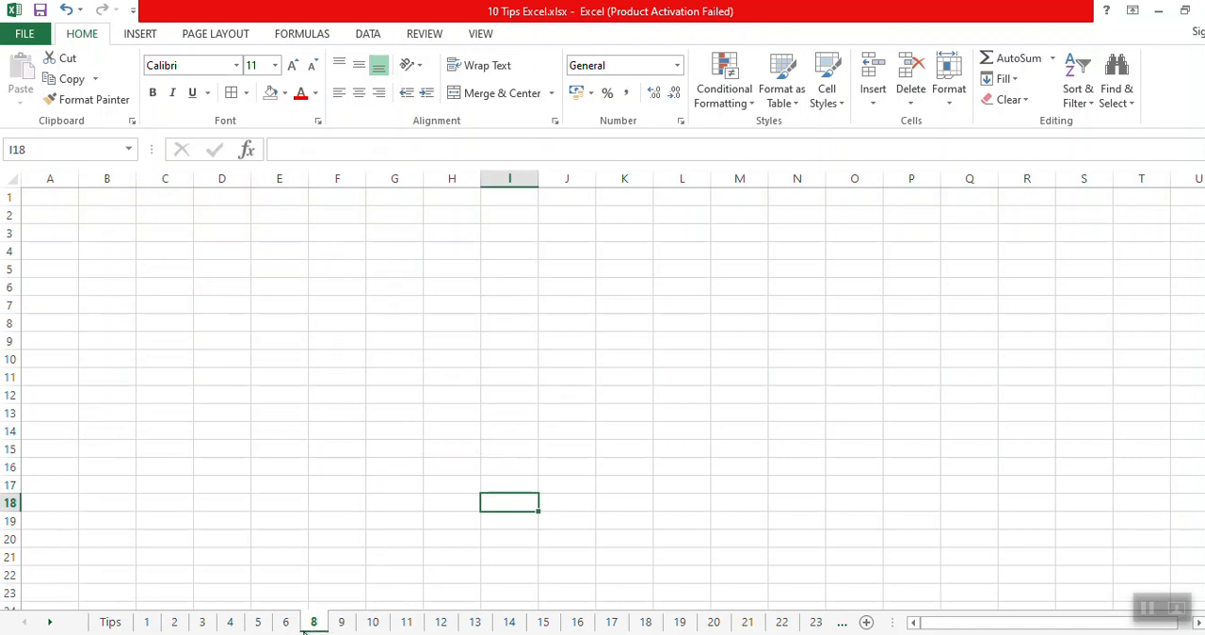
Browse several of the visible sheets between 8 and 14, and unhide sheet 7.
click(403, 622)
click(374, 622)
click(441, 623)
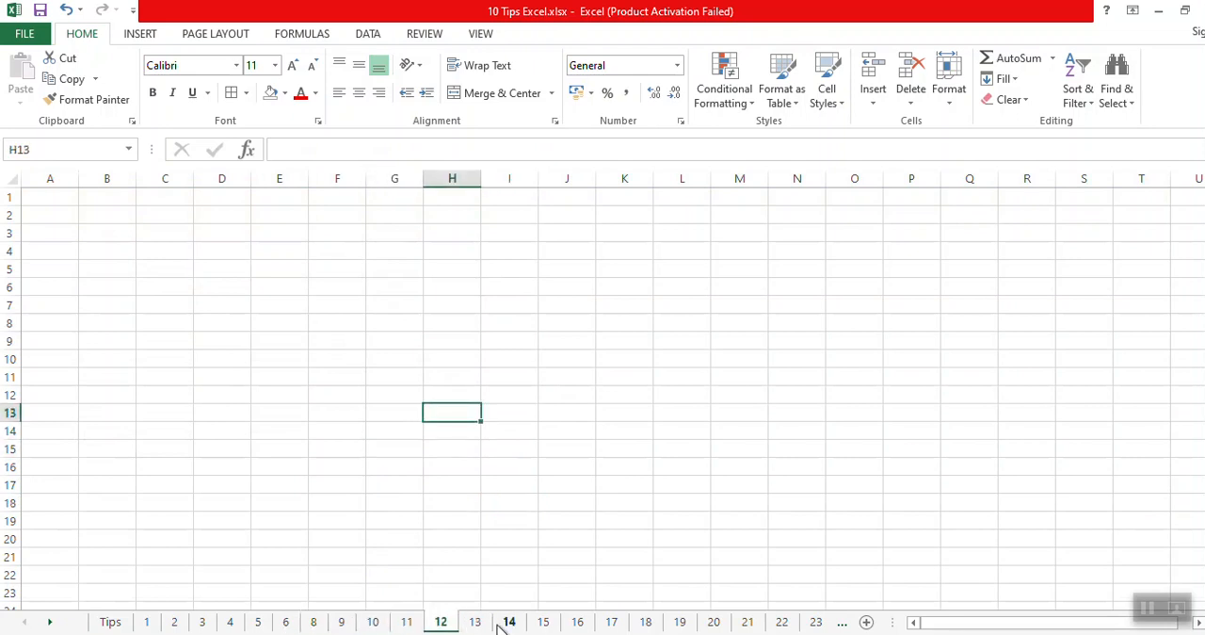
click(509, 622)
click(373, 622)
click(316, 622)
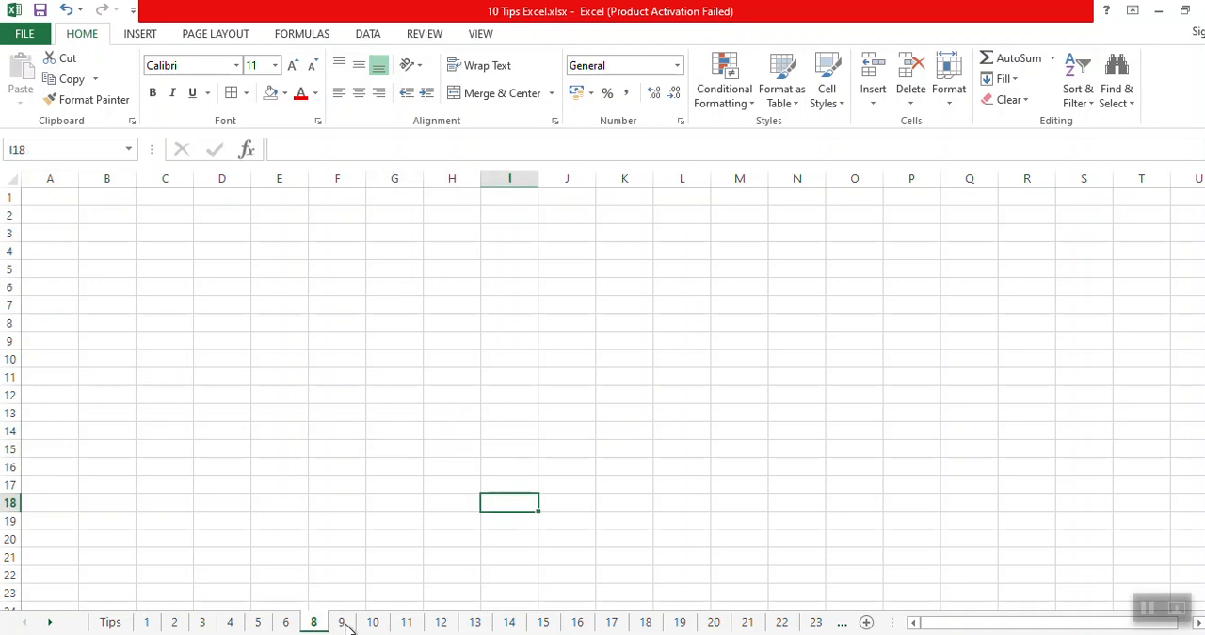
click(342, 623)
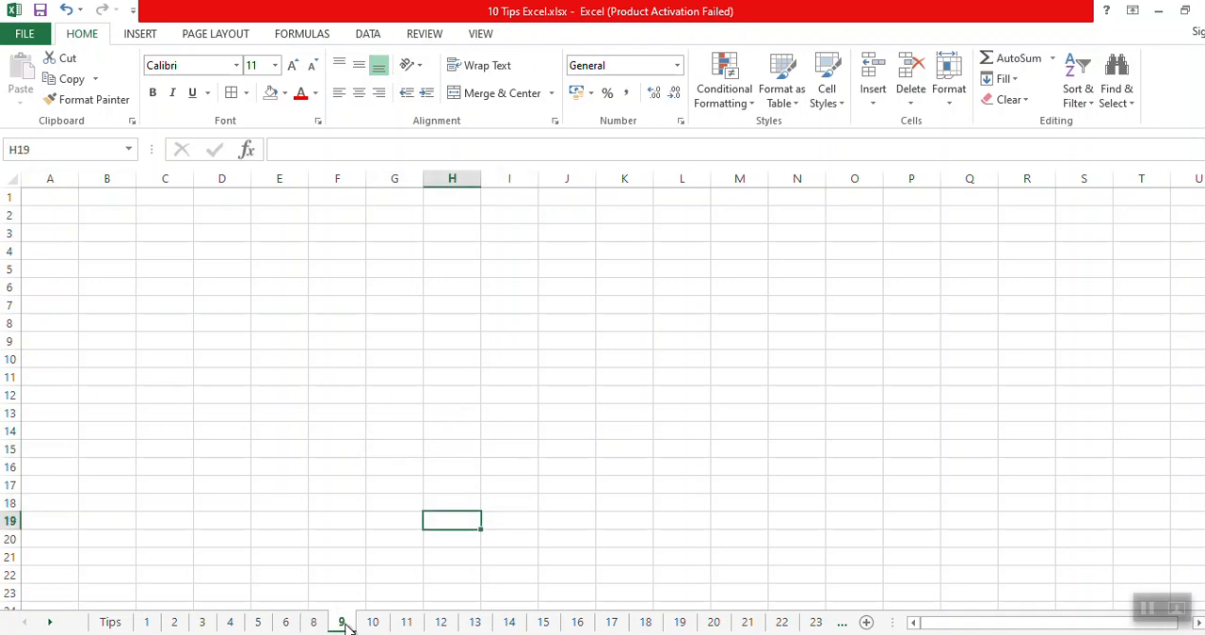
right_click(345, 623)
click(394, 589)
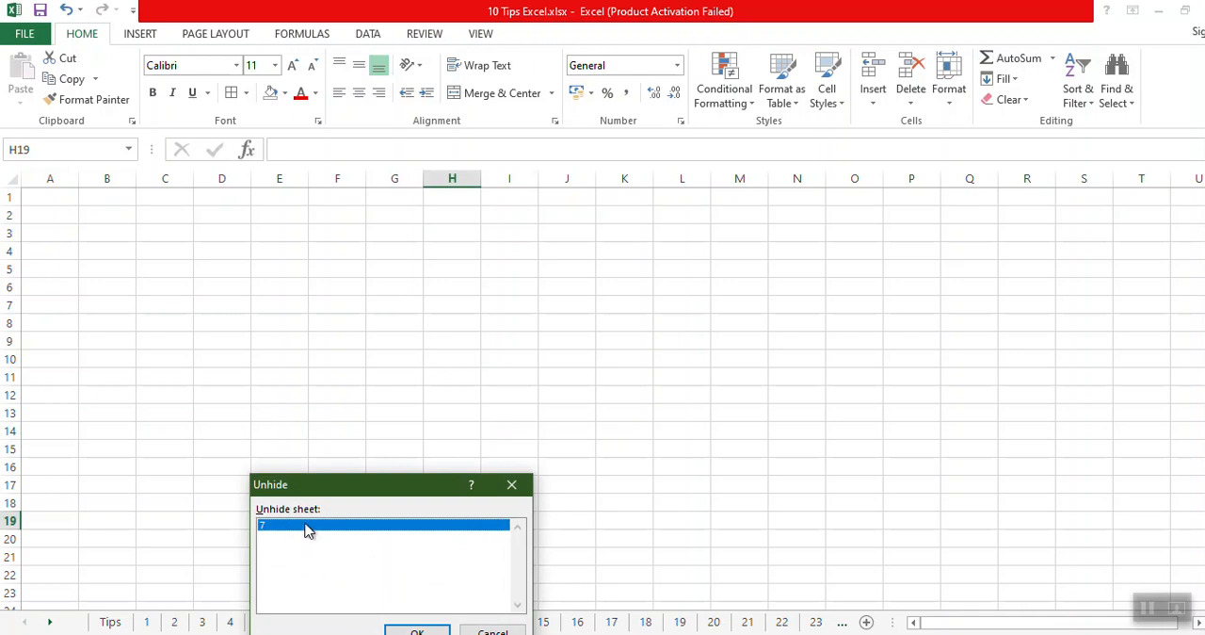
click(420, 631)
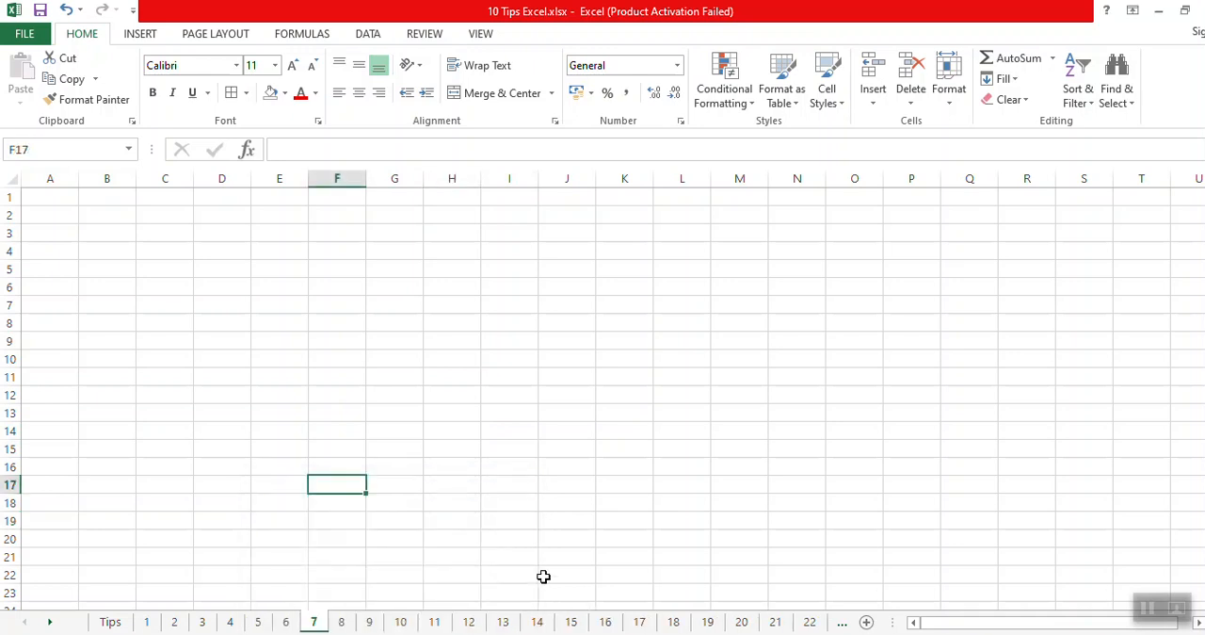
click(505, 534)
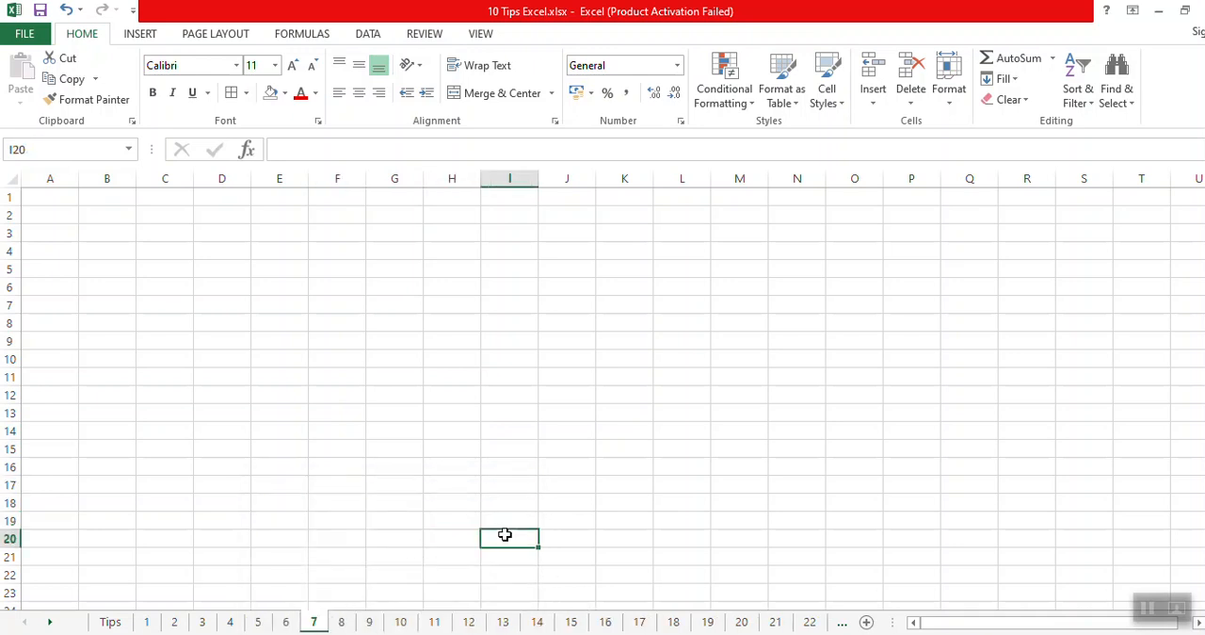
Reveal tip 5 in row 6 of the Tips sheet by removing its black fill.
click(109, 622)
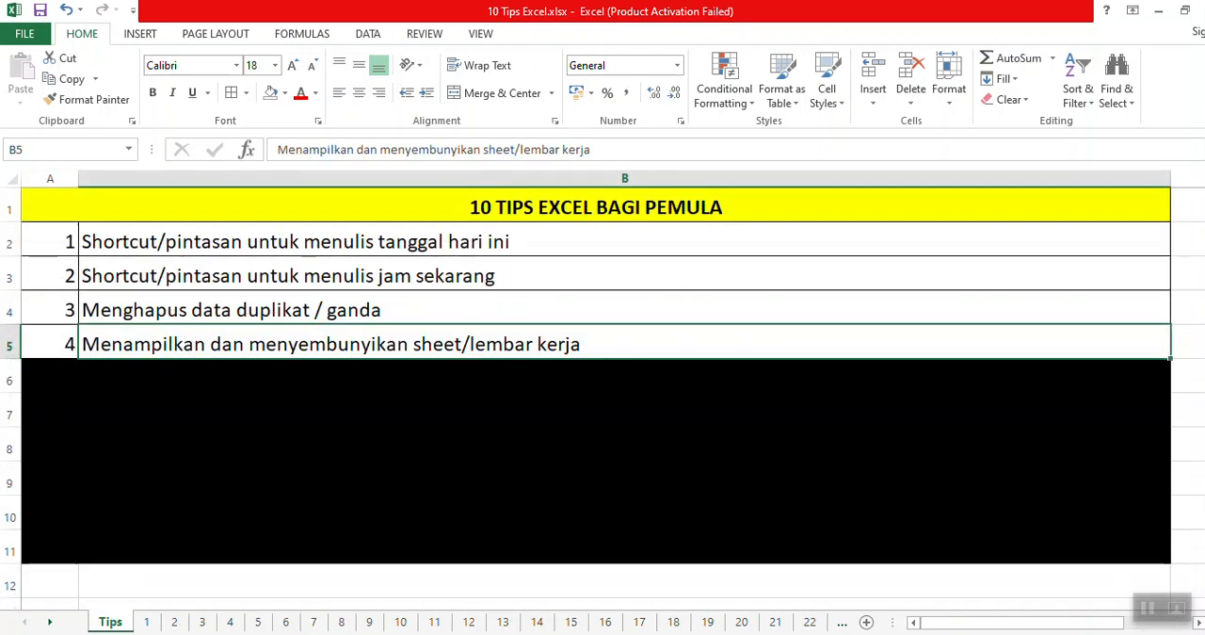
click(51, 371)
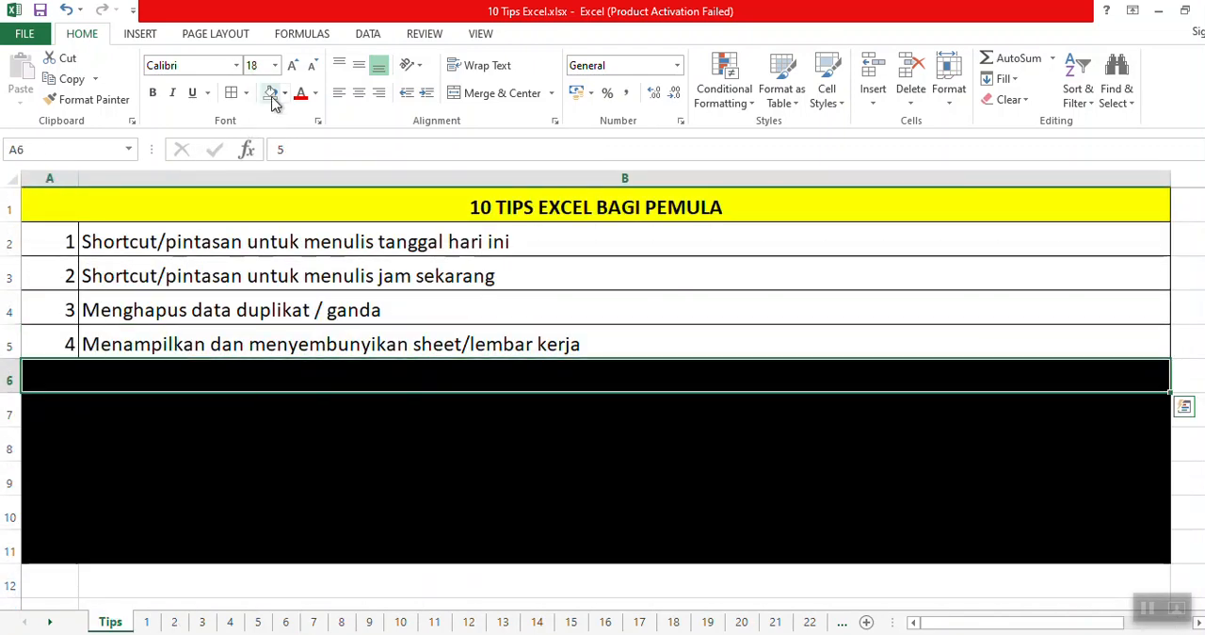
key(Right)
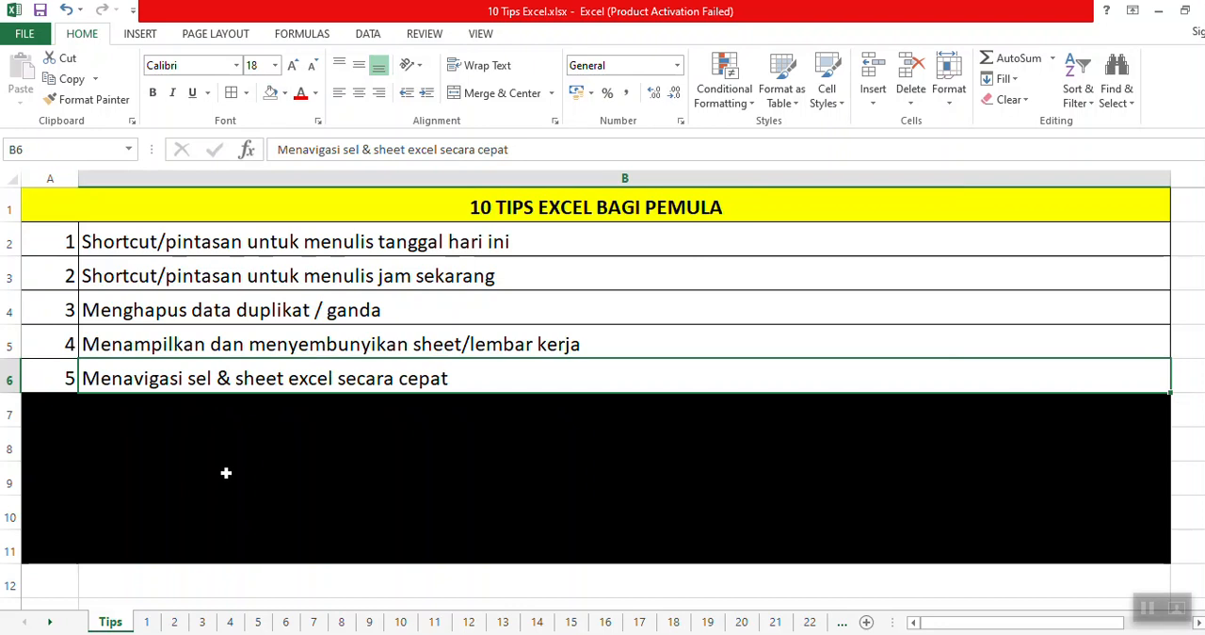
Look through the empty rows far below the tips list and return to tip 5 in B6.
click(226, 483)
scroll(148, 432, down, 5)
scroll(148, 431, down, 15)
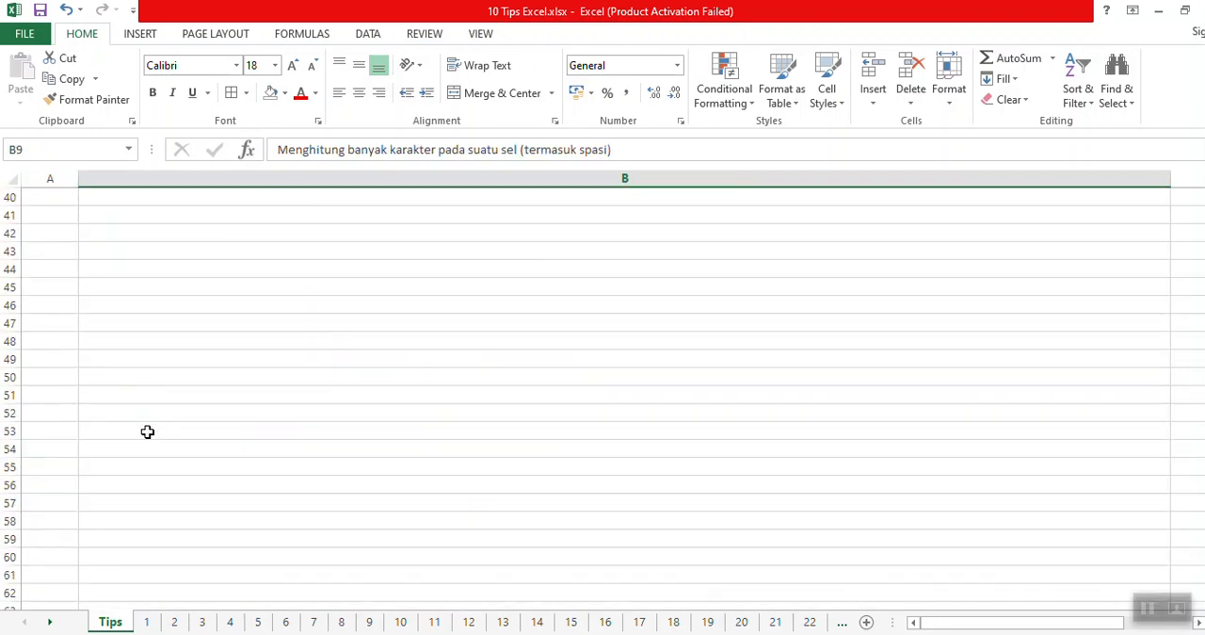
click(147, 436)
scroll(148, 437, up, 4)
scroll(260, 315, up, 16)
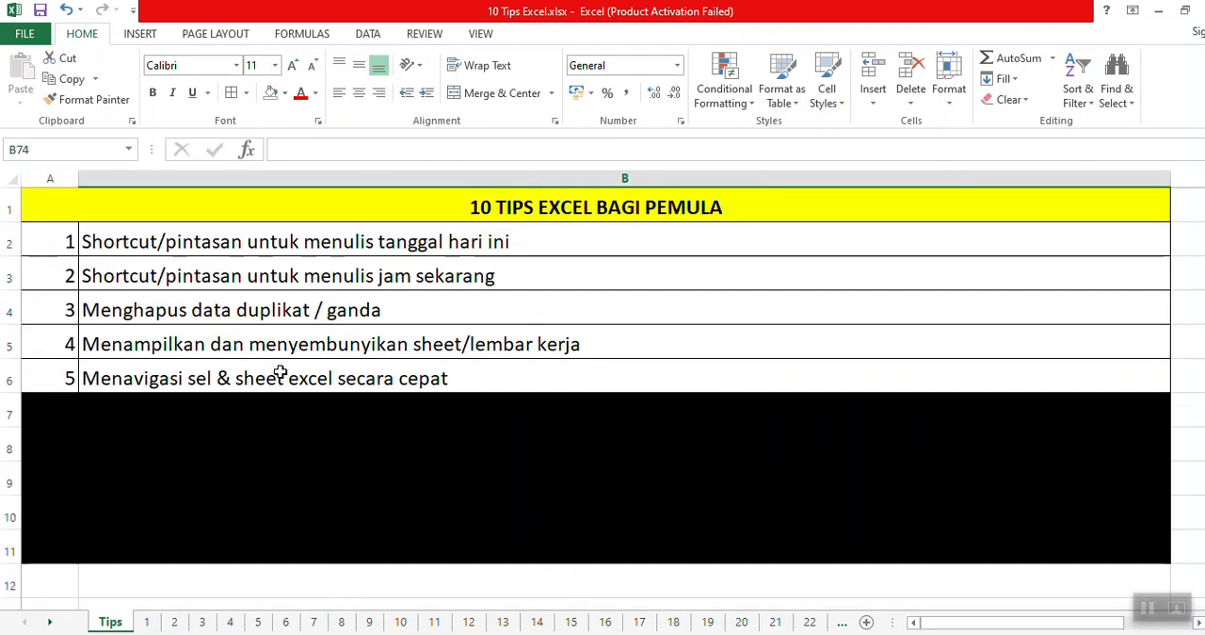
click(282, 377)
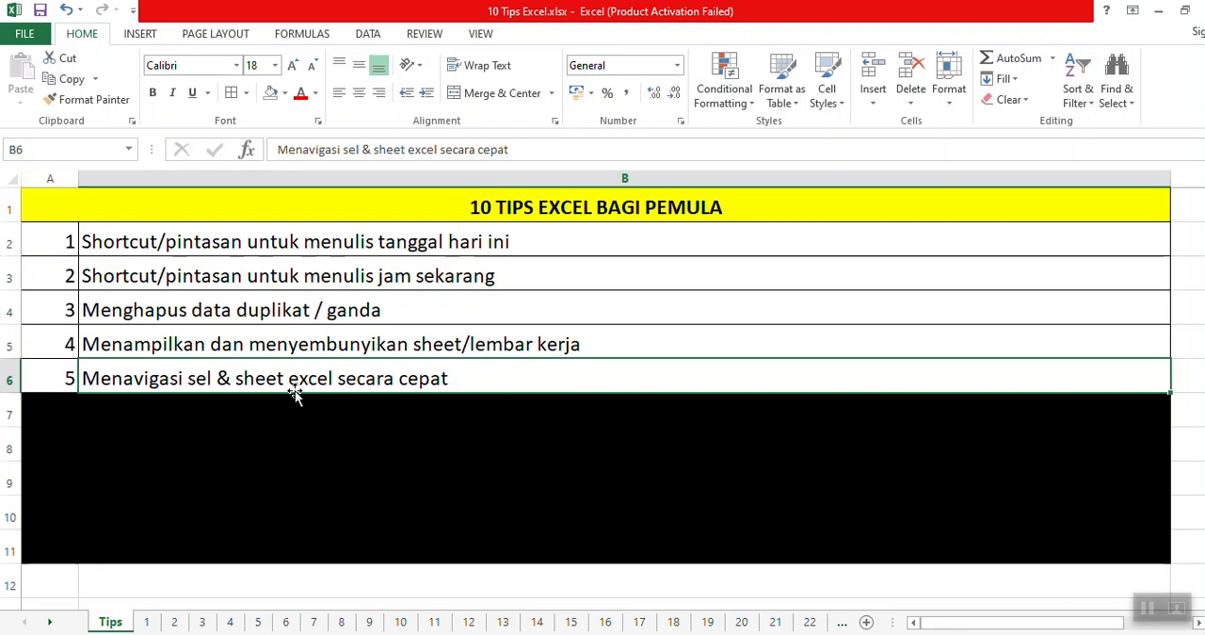
scroll(295, 380, down, 14)
scroll(300, 389, up, 8)
scroll(300, 388, up, 6)
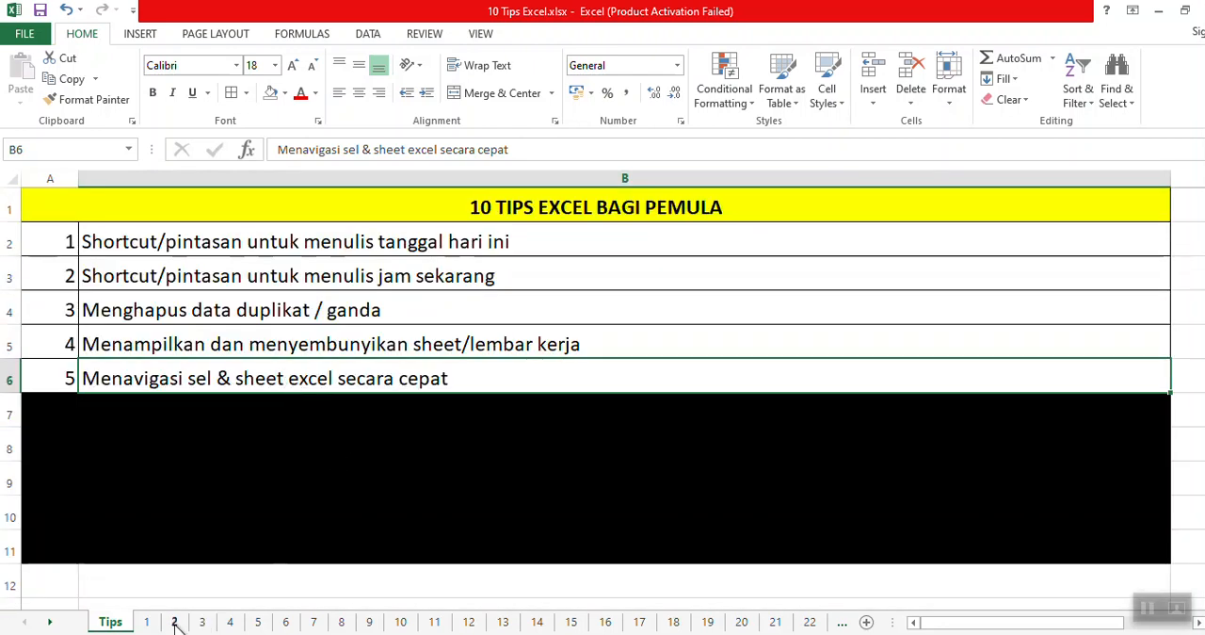
Enter the text CTRL + G in cell C3 of sheet 1.
click(146, 621)
click(354, 347)
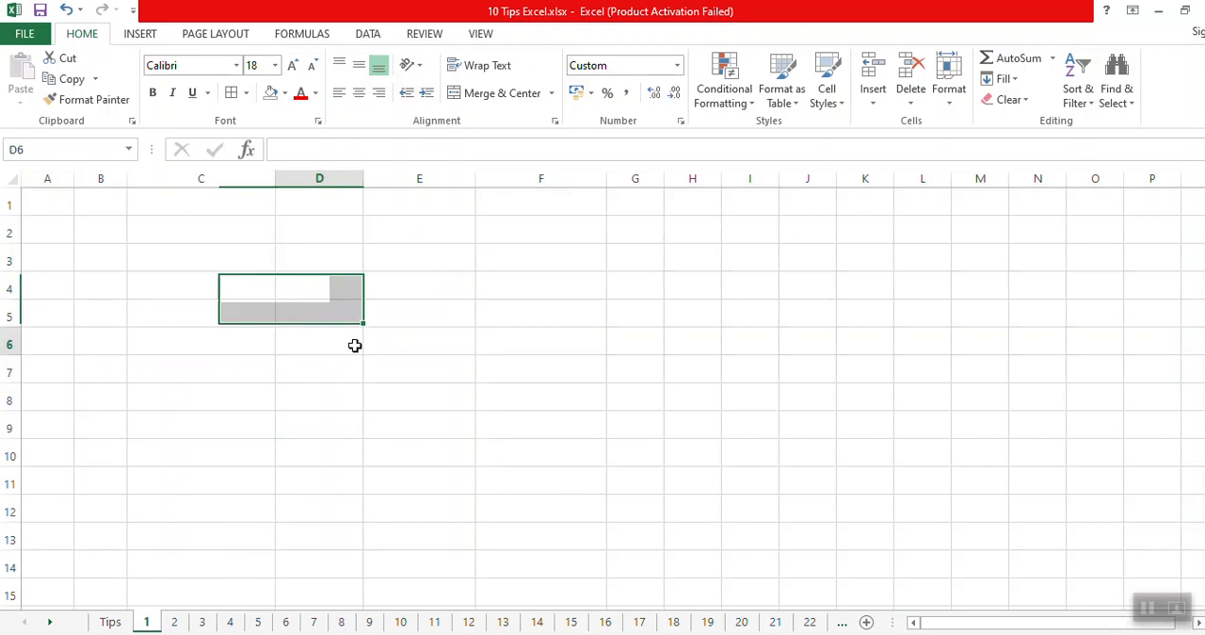
click(189, 251)
text(CGR)
key(BackSpace)
key(BackSpace)
text(TRL + G)
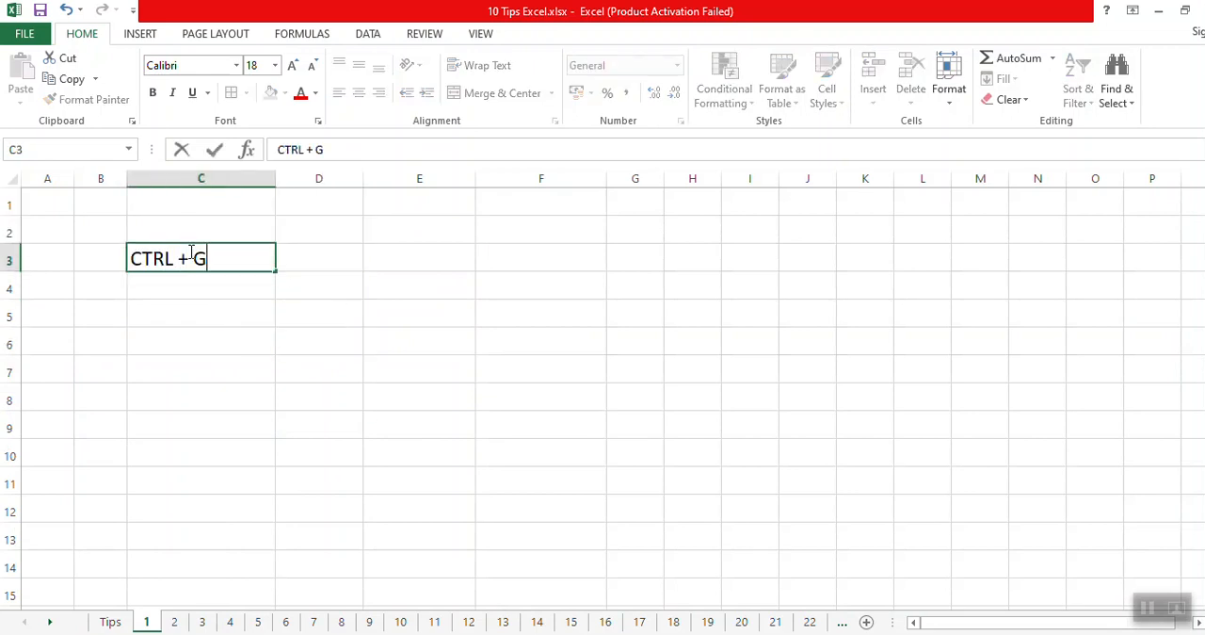
key(Return)
text(GO TO)
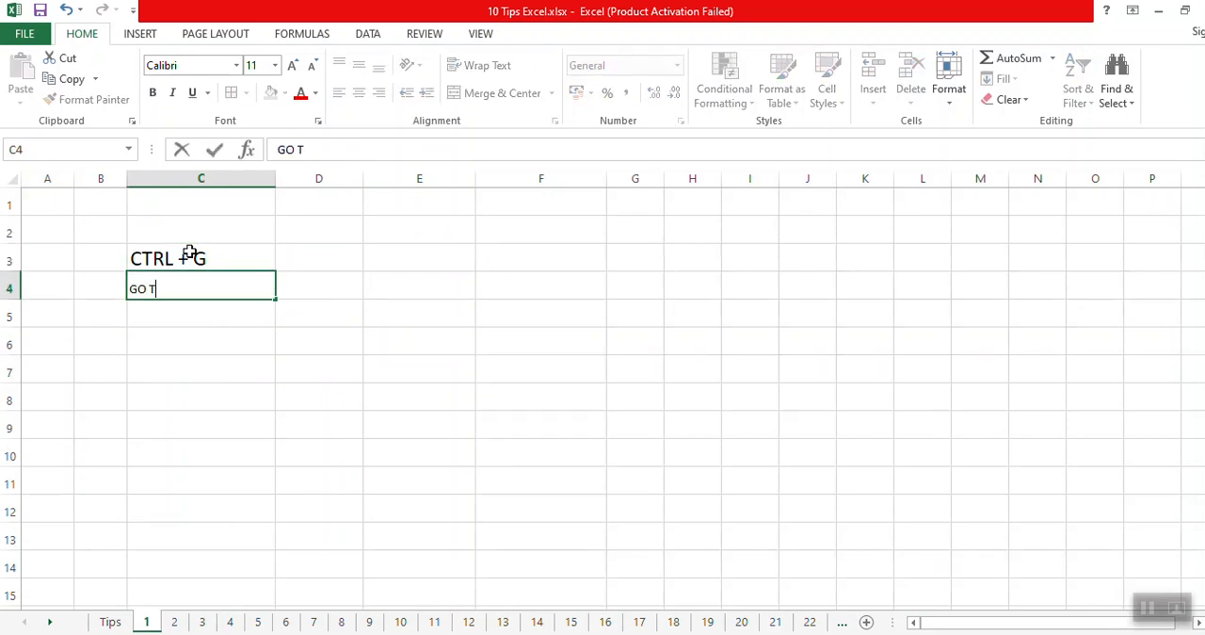
key(BackSpace)
key(BackSpace)
key(Escape)
Enter the heading GO TO in cell C2, above the shortcut text.
key(Up)
key(Up)
text(GO TO)
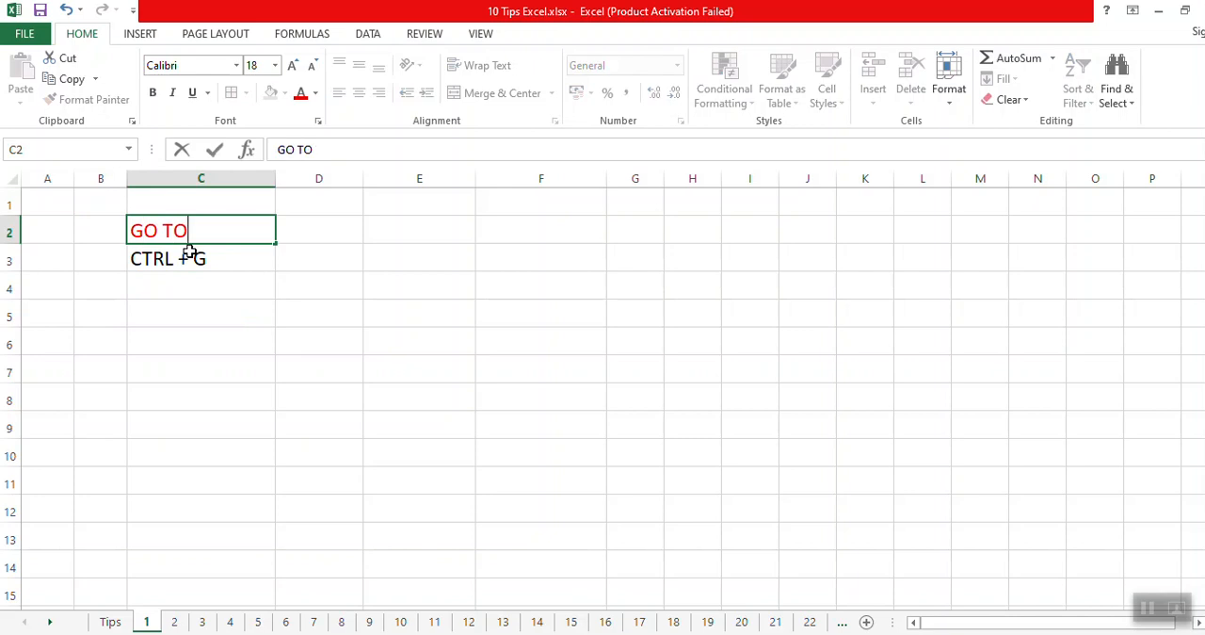
key(Return)
key(Down)
click(189, 255)
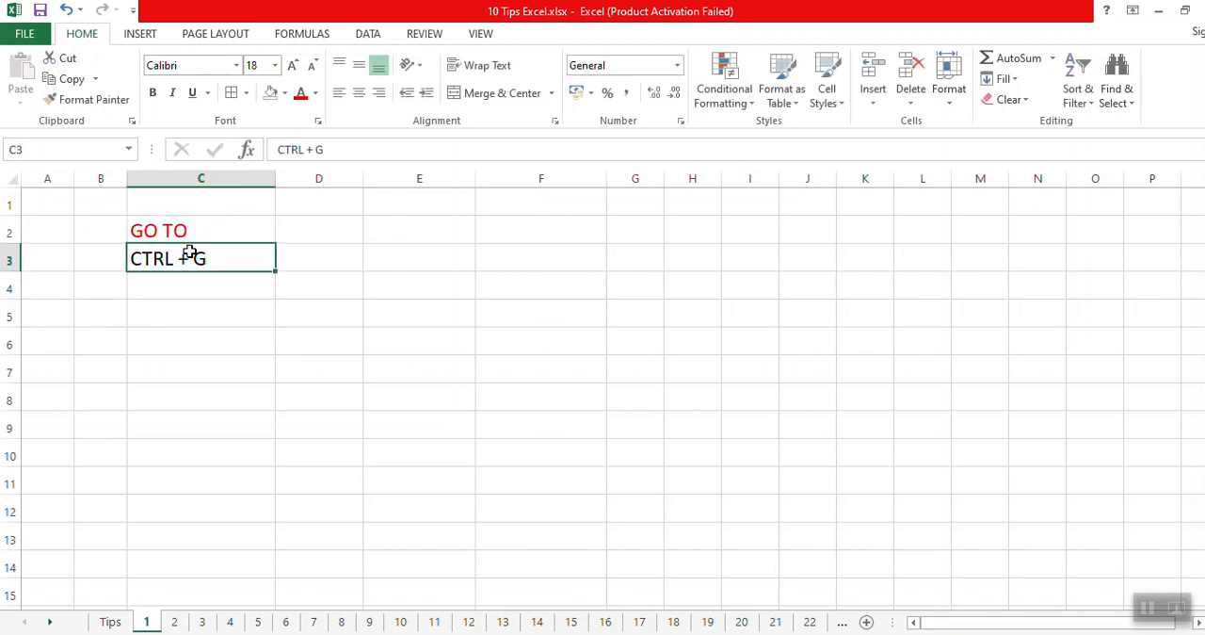
Jump to cell C2000 on sheet 1 with the Go To command.
click(222, 320)
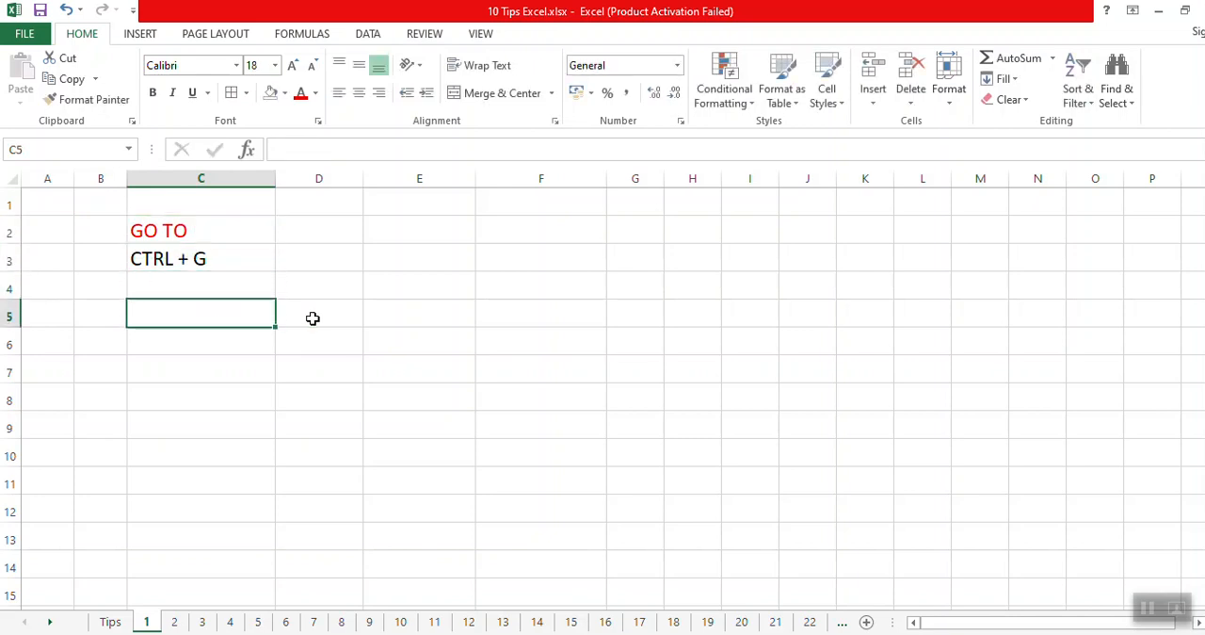
key(ctrl+g)
drag(734, 406, 416, 372)
key(BackSpace)
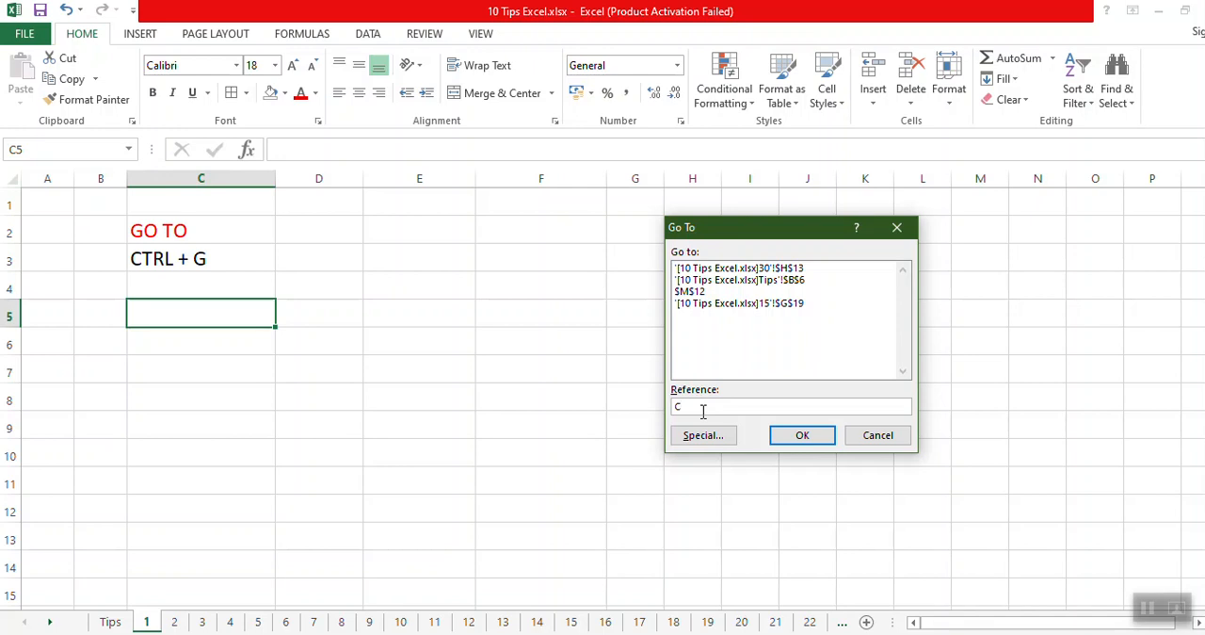
text(000)
click(787, 444)
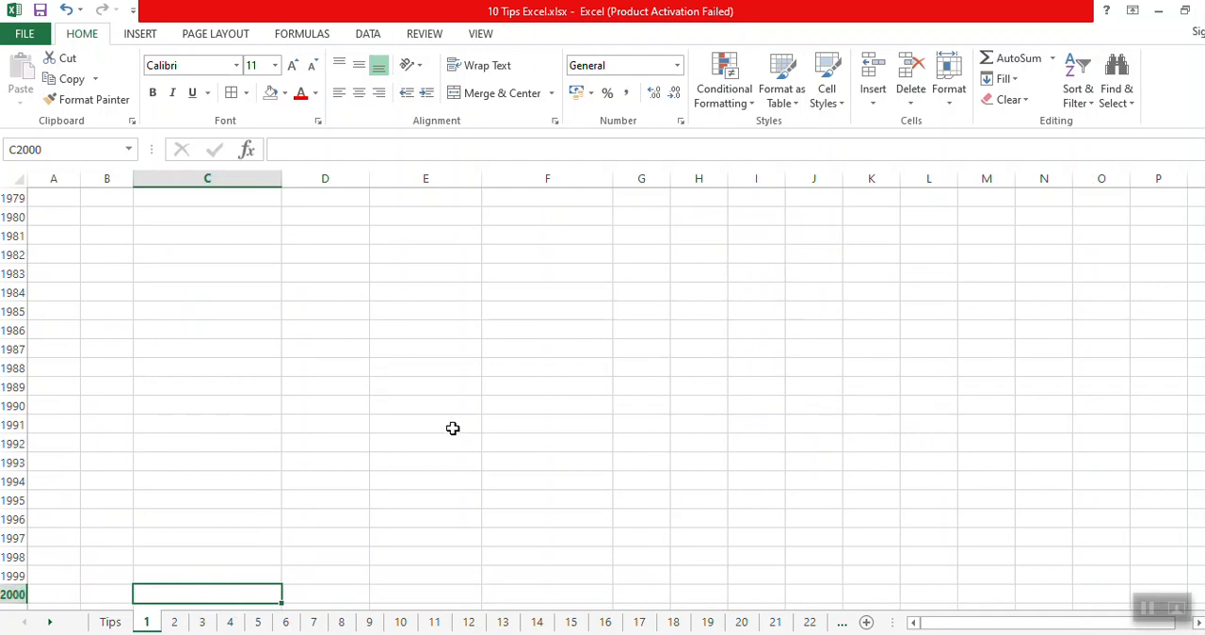
Return to the Tips sheet and browse the sheet tabs forward to sheet 30.
click(111, 622)
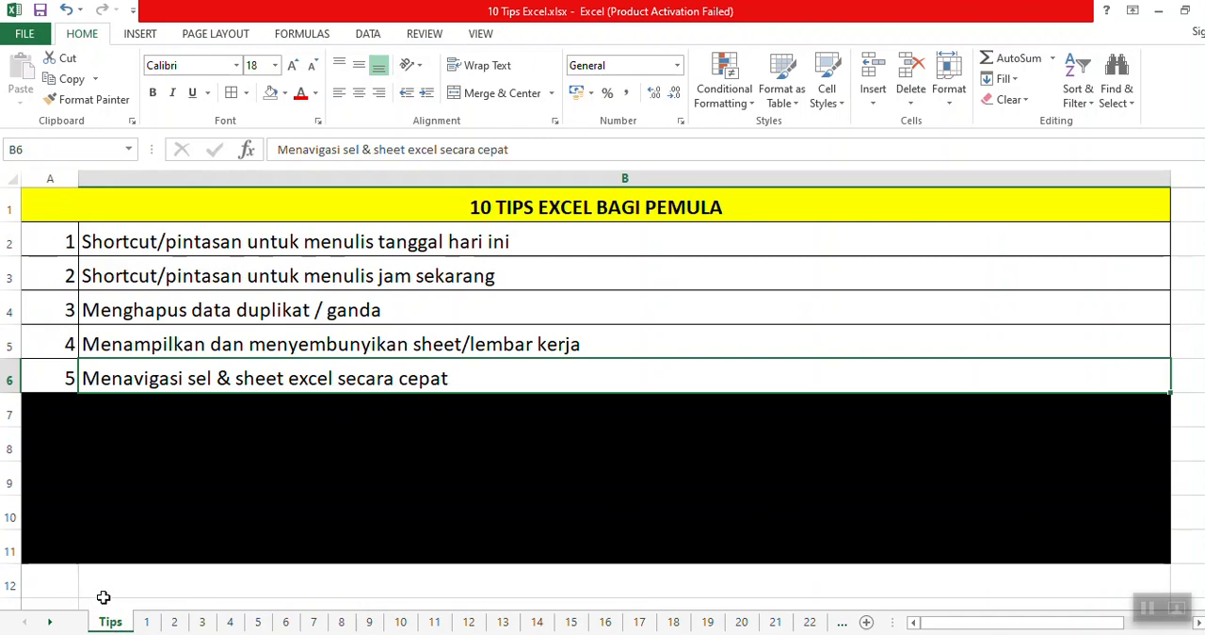
key(Down)
key(Down)
key(Down)
key(Down)
key(Down)
key(Down)
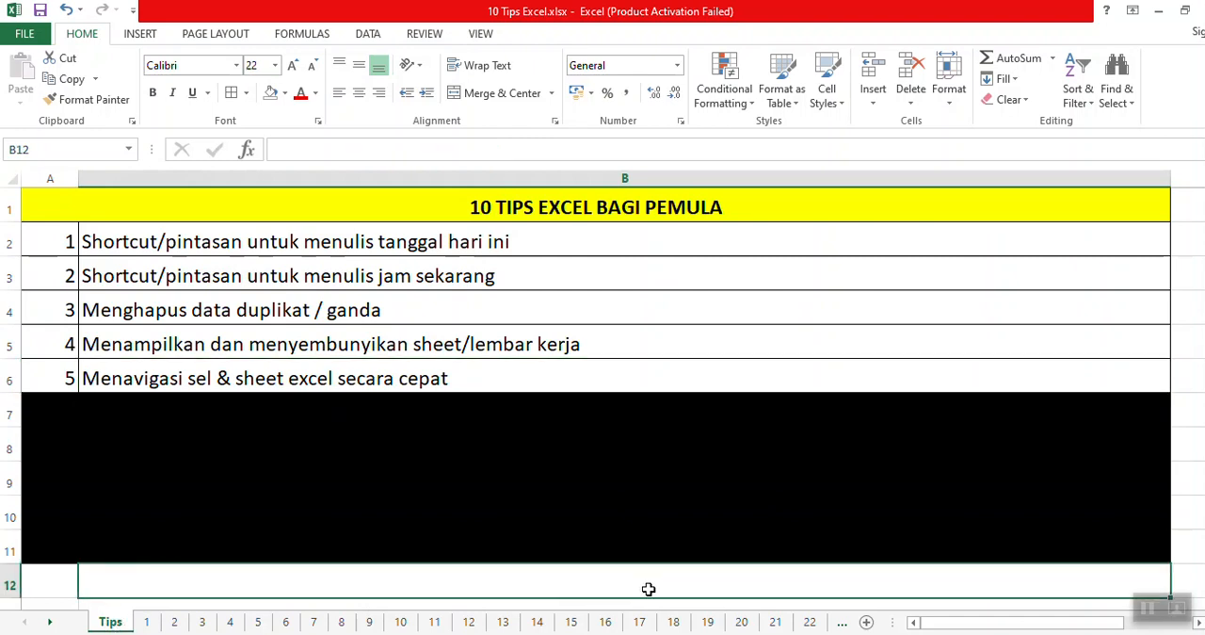
click(49, 623)
click(49, 623)
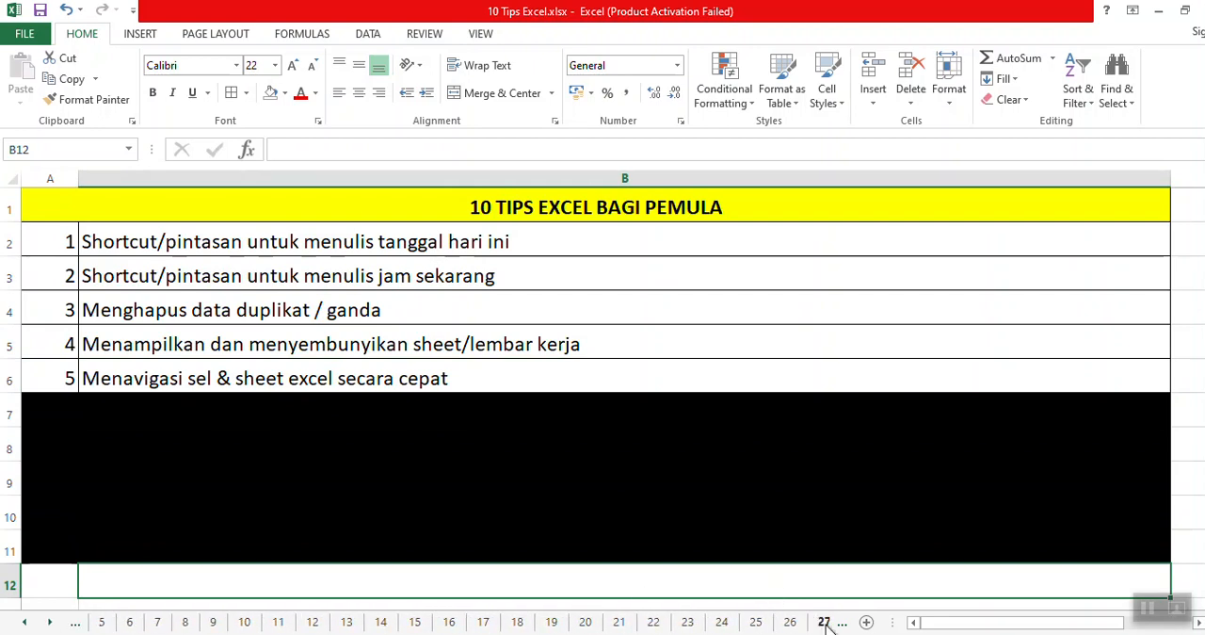
click(50, 622)
click(50, 623)
click(50, 623)
click(50, 622)
click(50, 622)
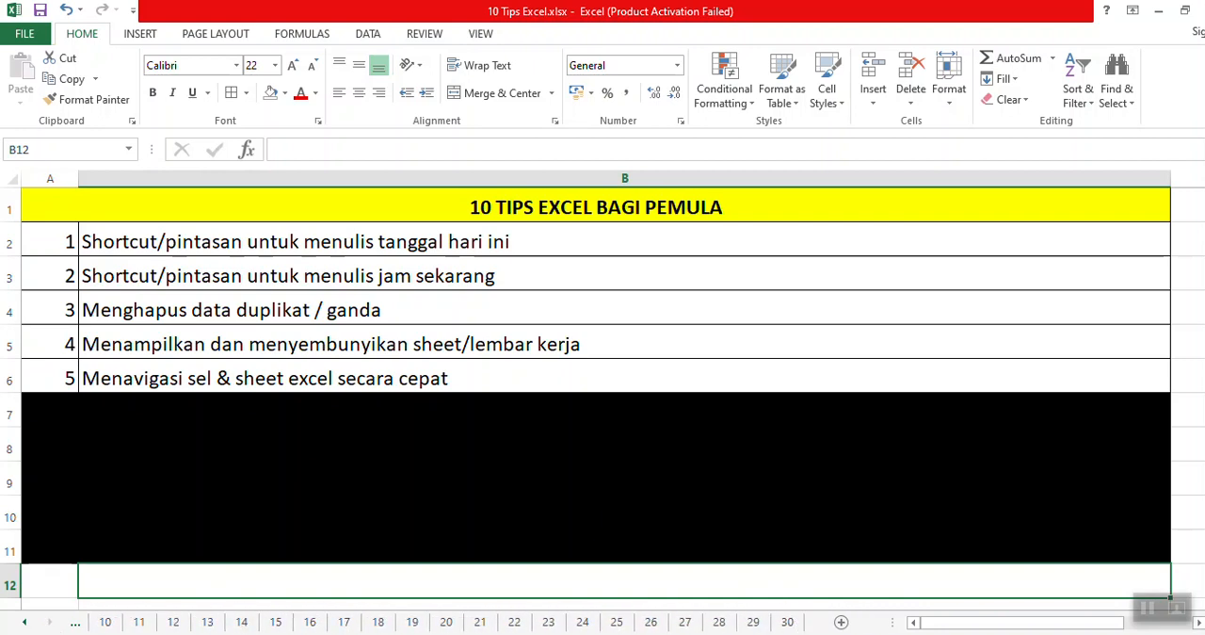
Browse the sheet tabs back to the first sheet, and select cell B13 below the tips list.
click(28, 624)
click(28, 624)
click(27, 624)
click(27, 624)
click(28, 624)
click(27, 625)
click(27, 625)
click(27, 624)
click(28, 624)
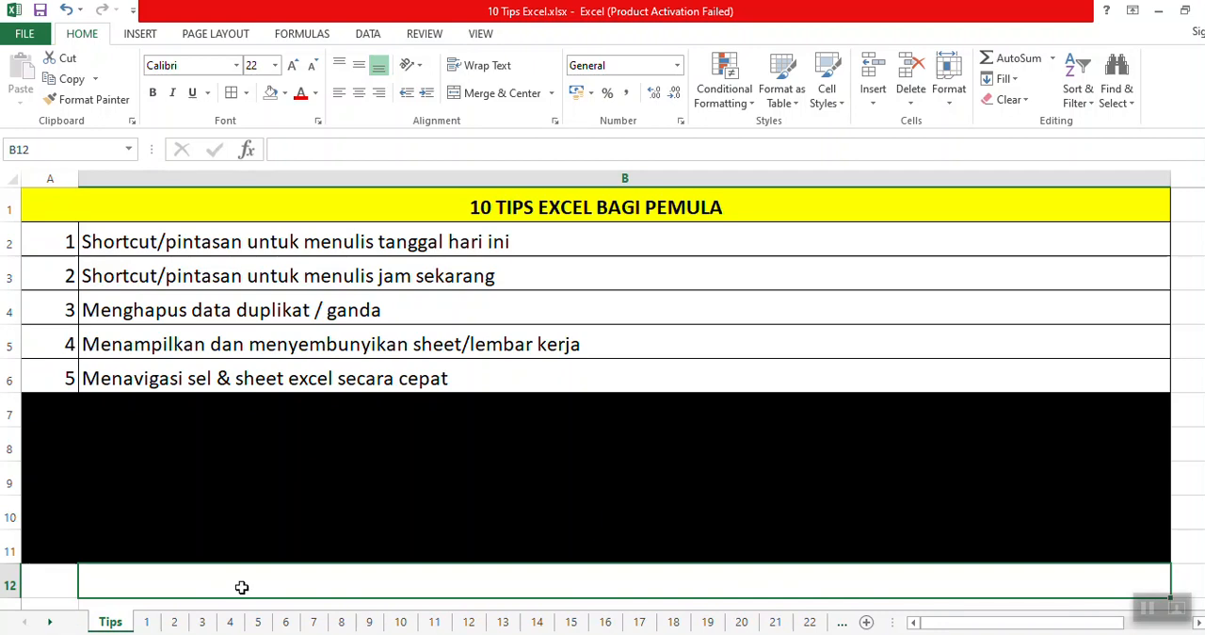
scroll(205, 507, down, 1)
click(315, 522)
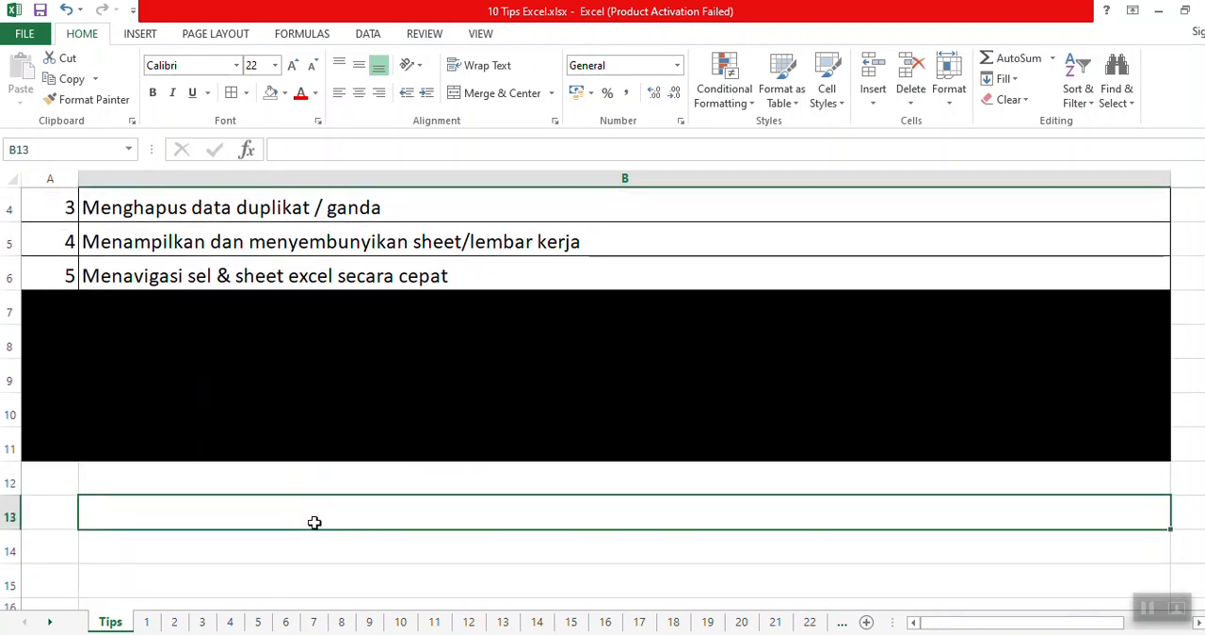
Jump from the Tips sheet to cell A1 on sheet 30 with the Go To command.
key(F5)
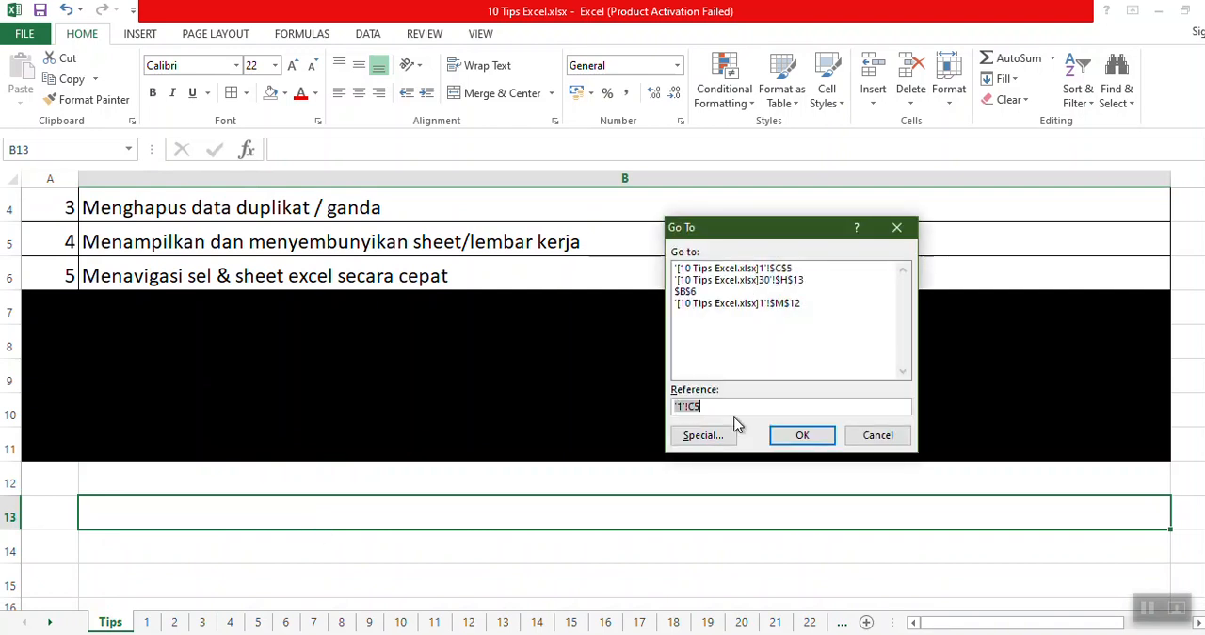
key(BackSpace)
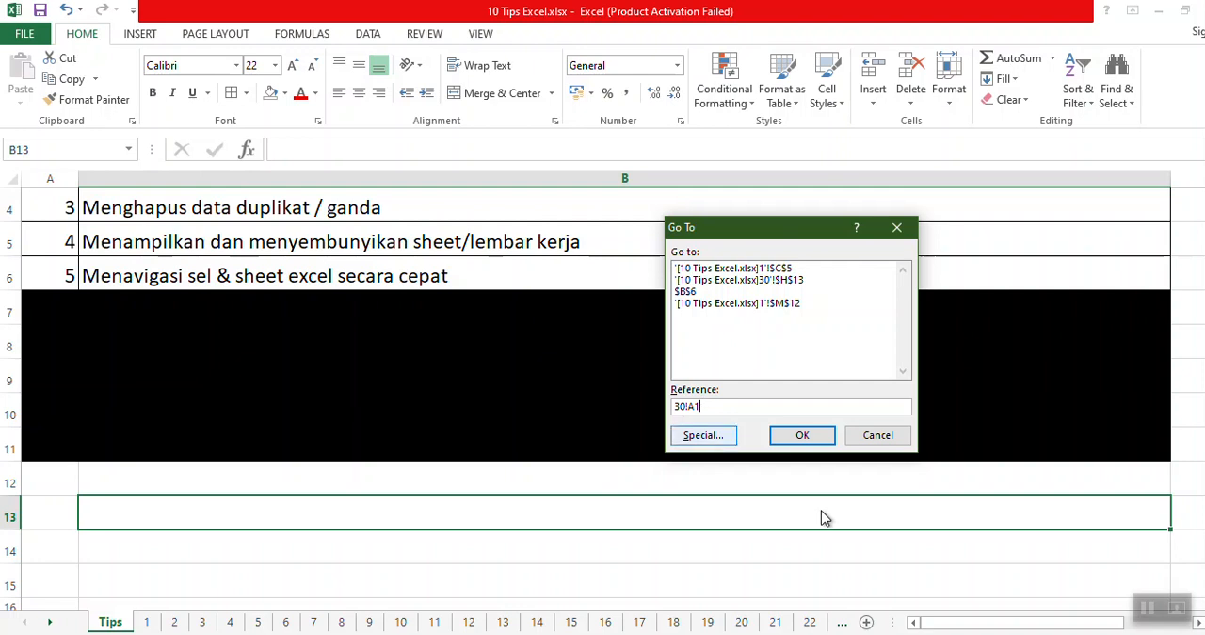
click(796, 436)
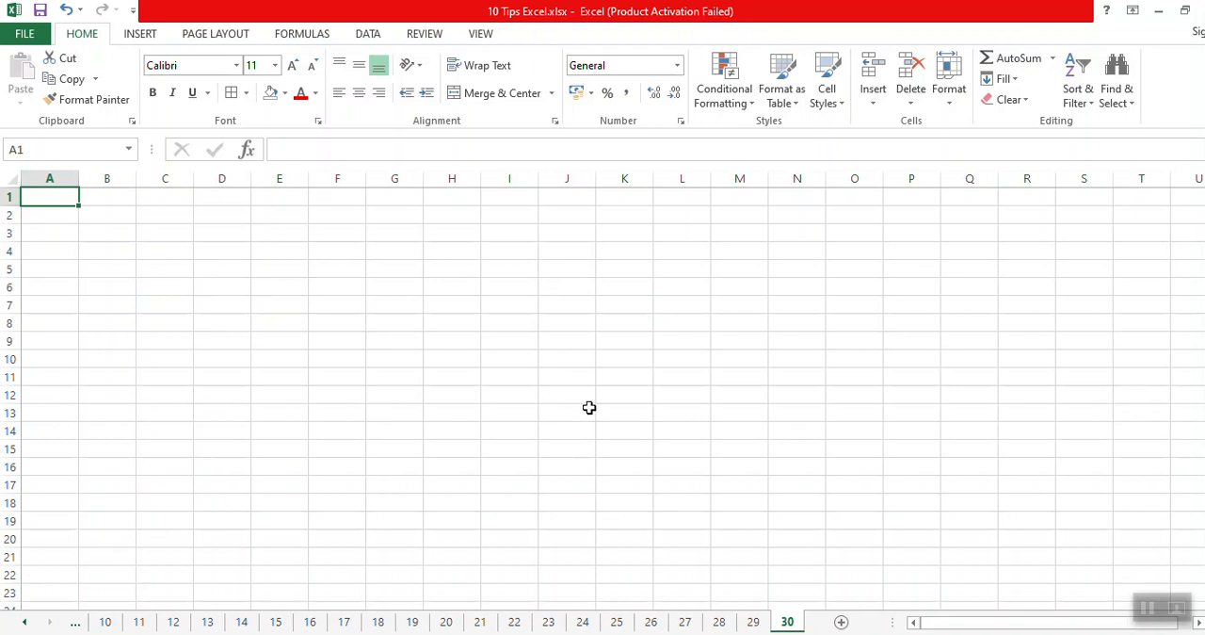
Jump back to cell A1 on the Tips sheet using a Go To reference.
key(ctrl+g)
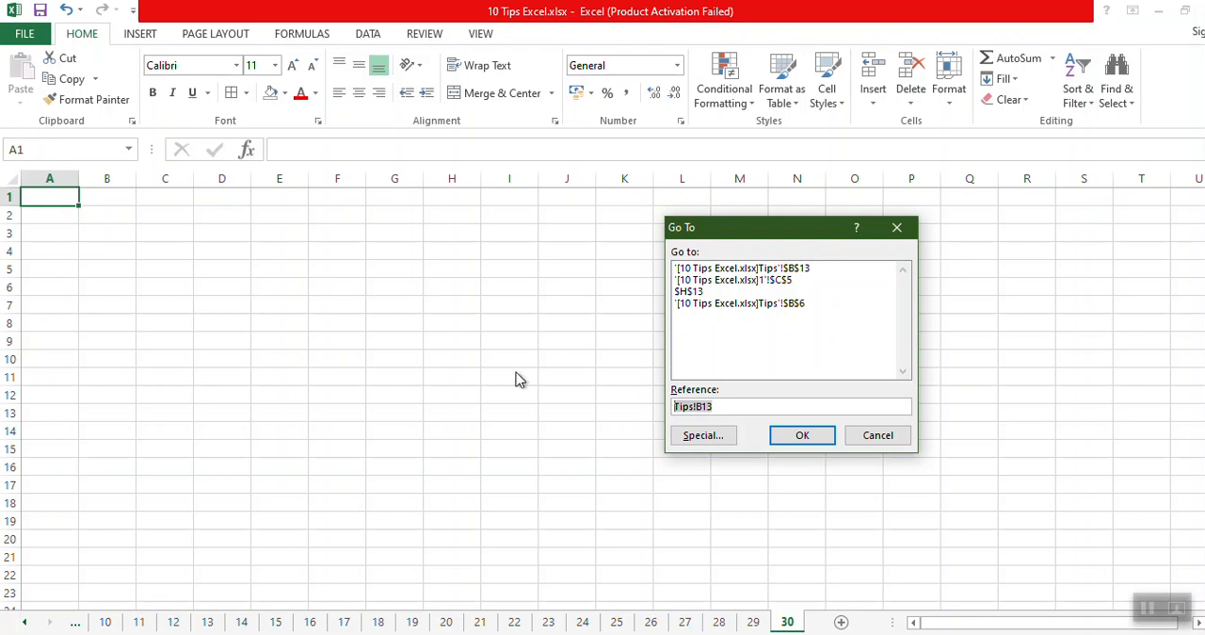
text(Tips!A1)
click(807, 438)
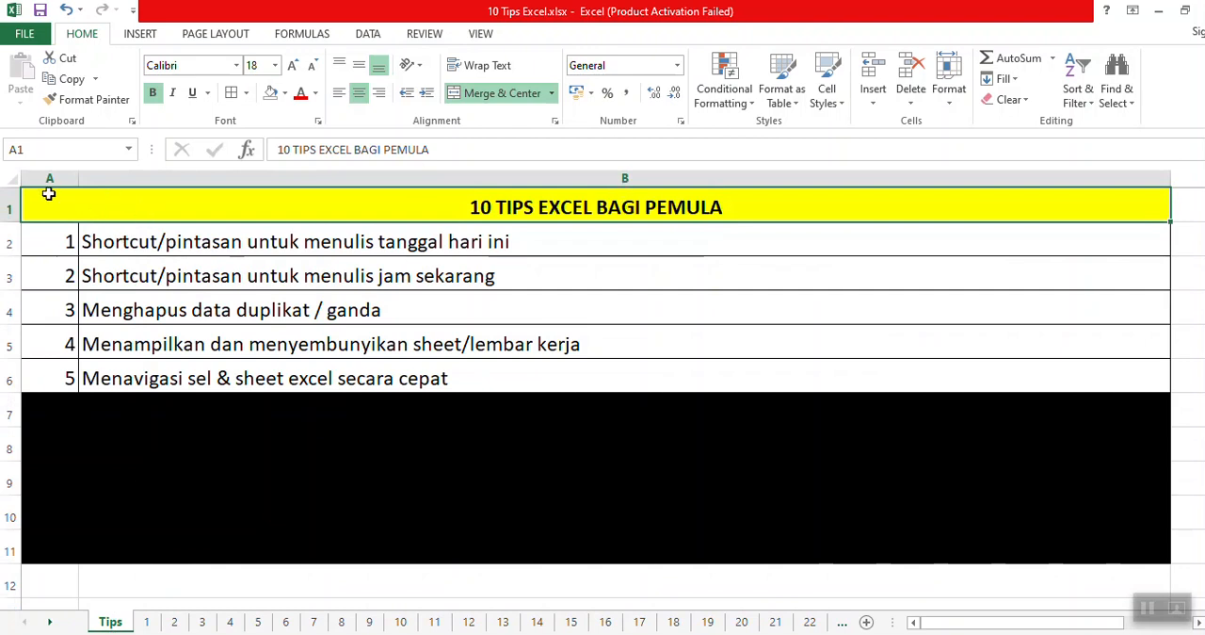
Reveal the sixth tip by removing the black fill from A7:B7, and select cell B7.
drag(66, 405, 115, 399)
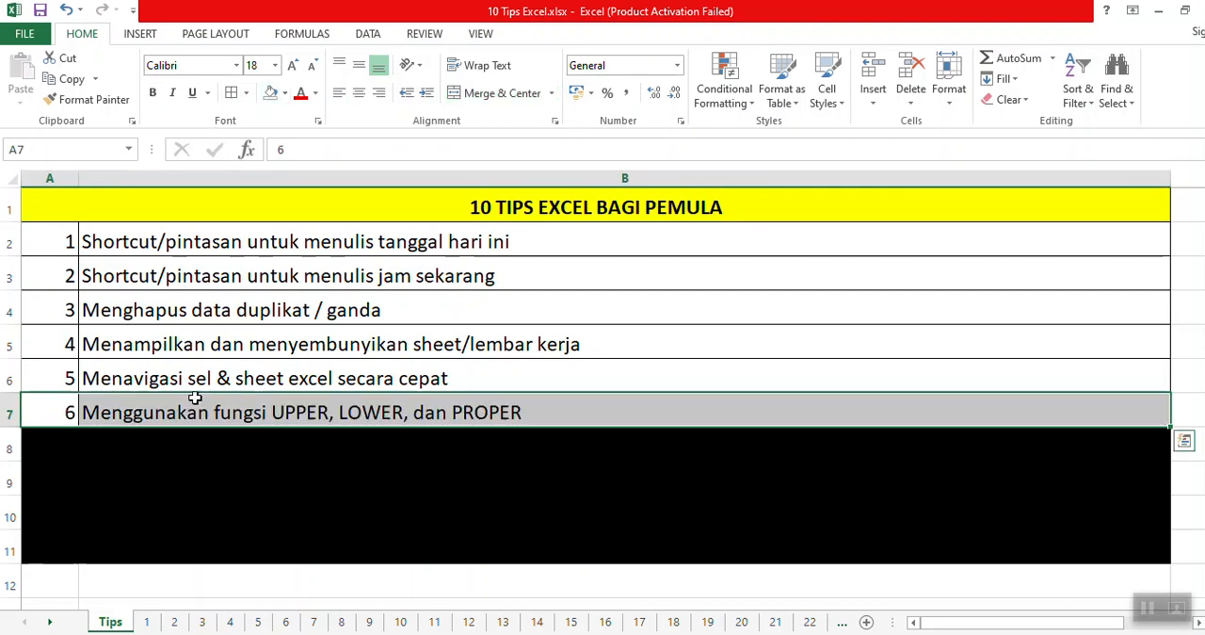
click(168, 414)
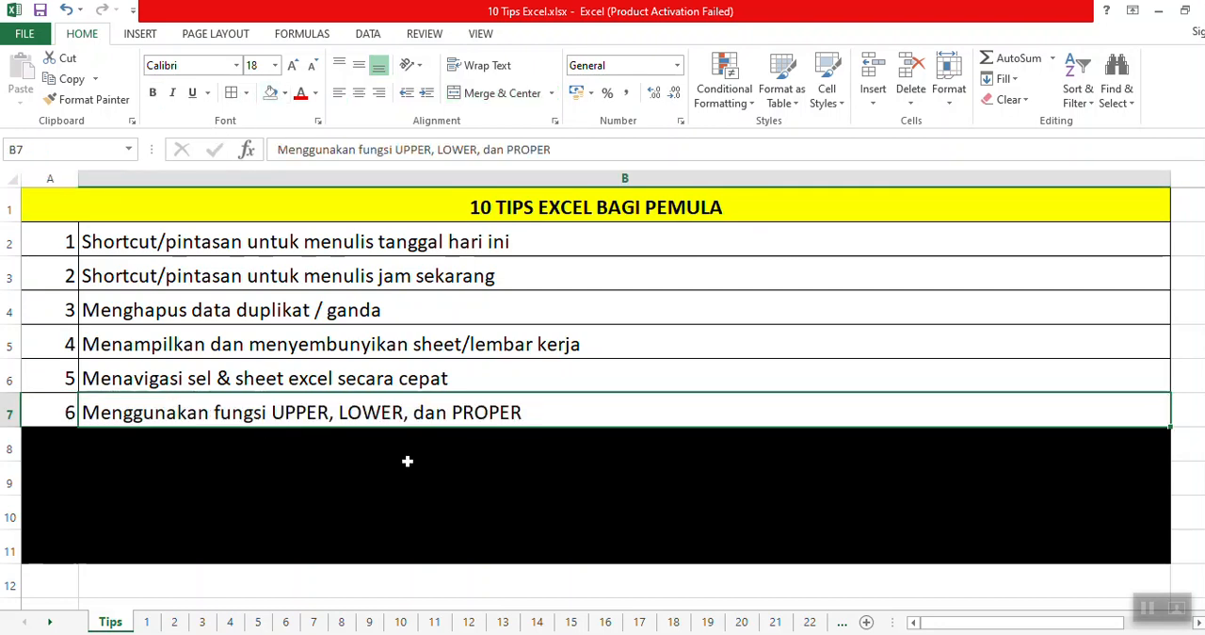
Clear the GO TO heading and shortcut text from C2:C6 on sheet 1.
click(151, 622)
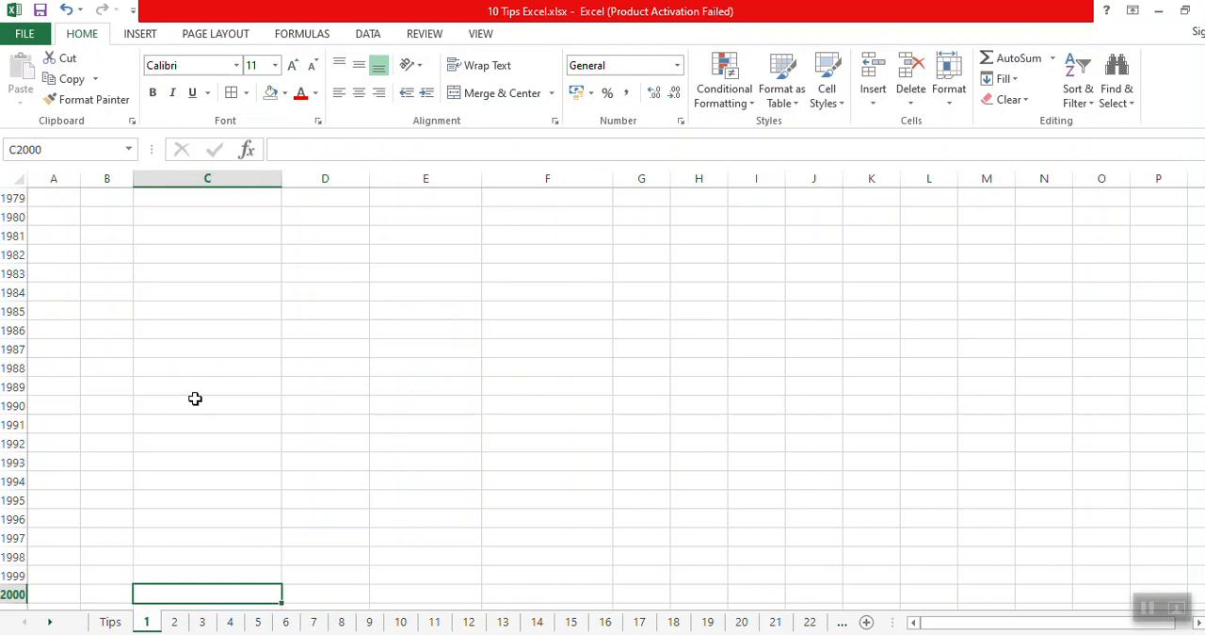
key(ctrl+Home)
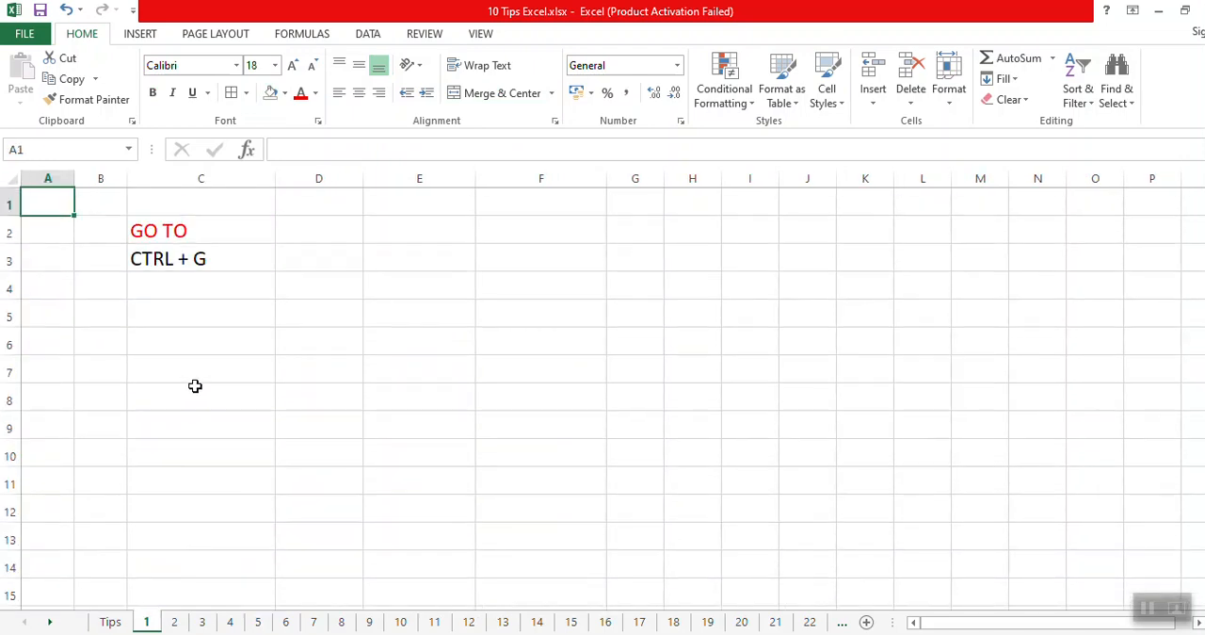
drag(175, 228, 198, 343)
key(Delete)
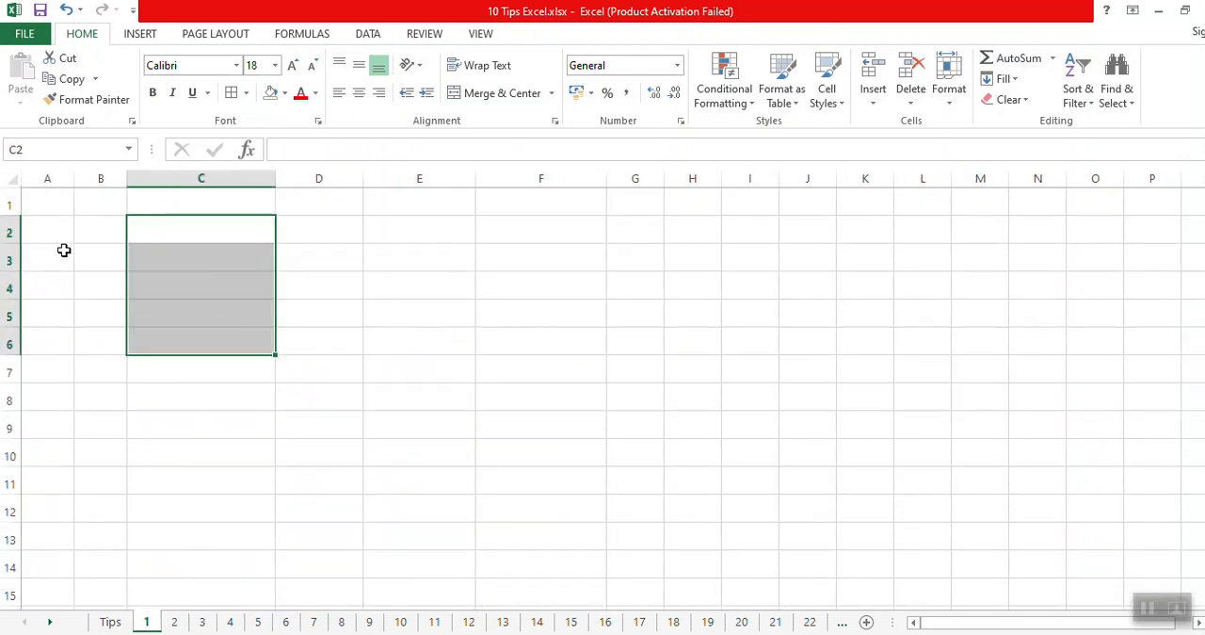
Enter the labels UPPER, LOWER and PROPER in cells A1 to A3, and autofit column A.
key(ctrl+Home)
text(UPPER)
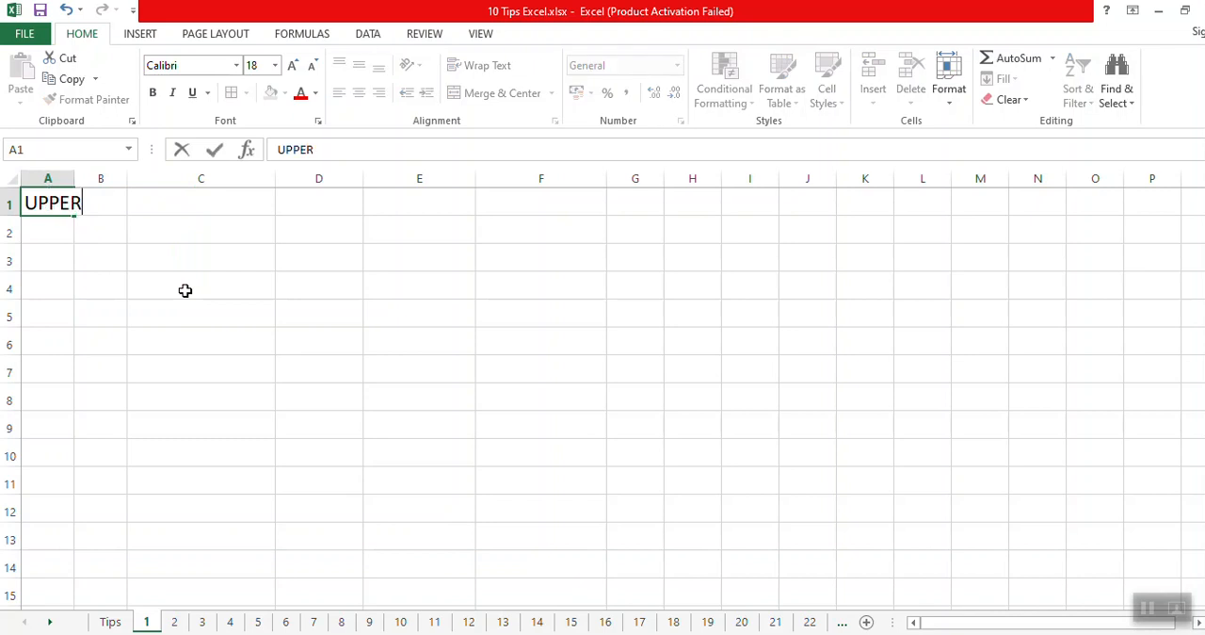
key(Return)
text(LOWER)
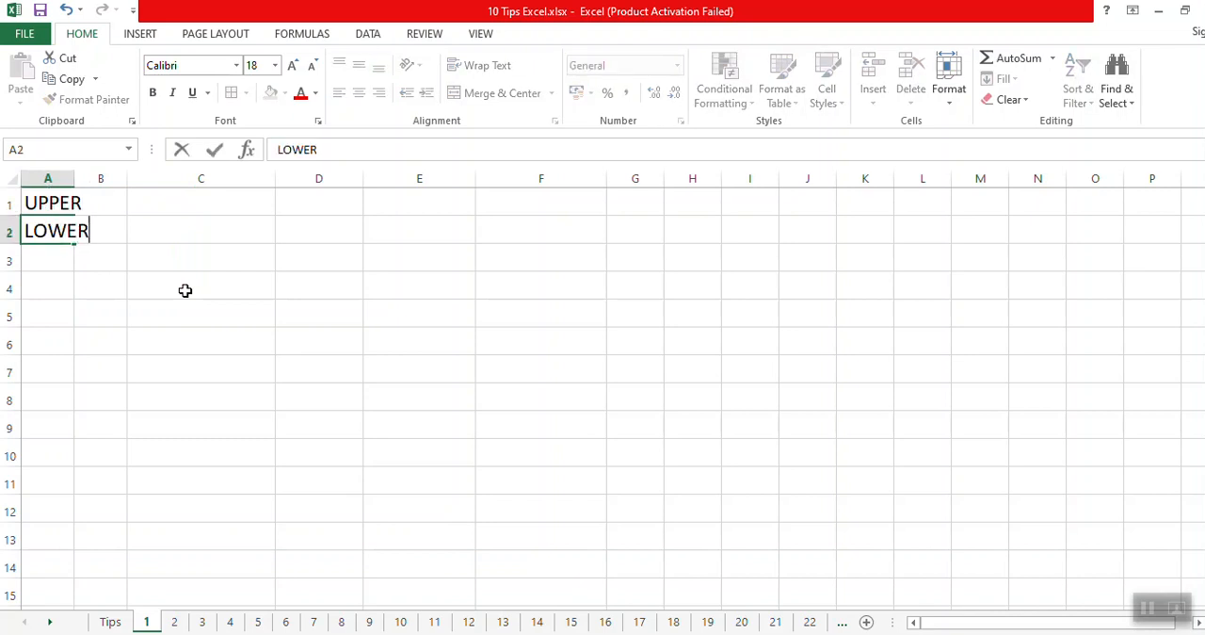
key(Return)
text(PROPER)
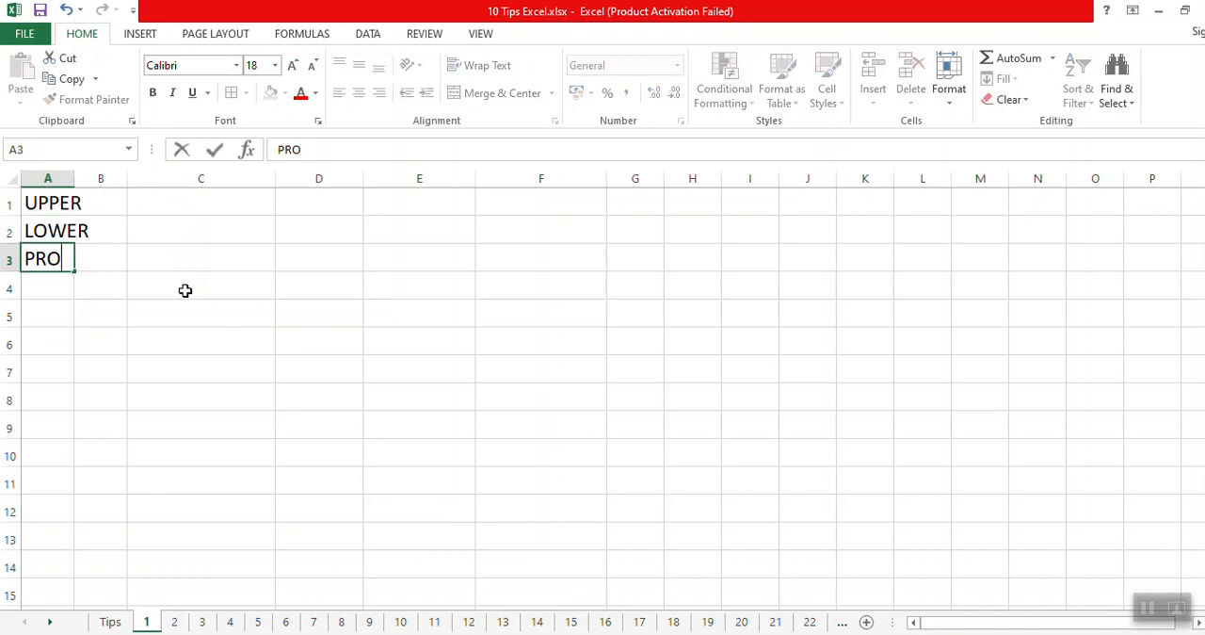
key(Return)
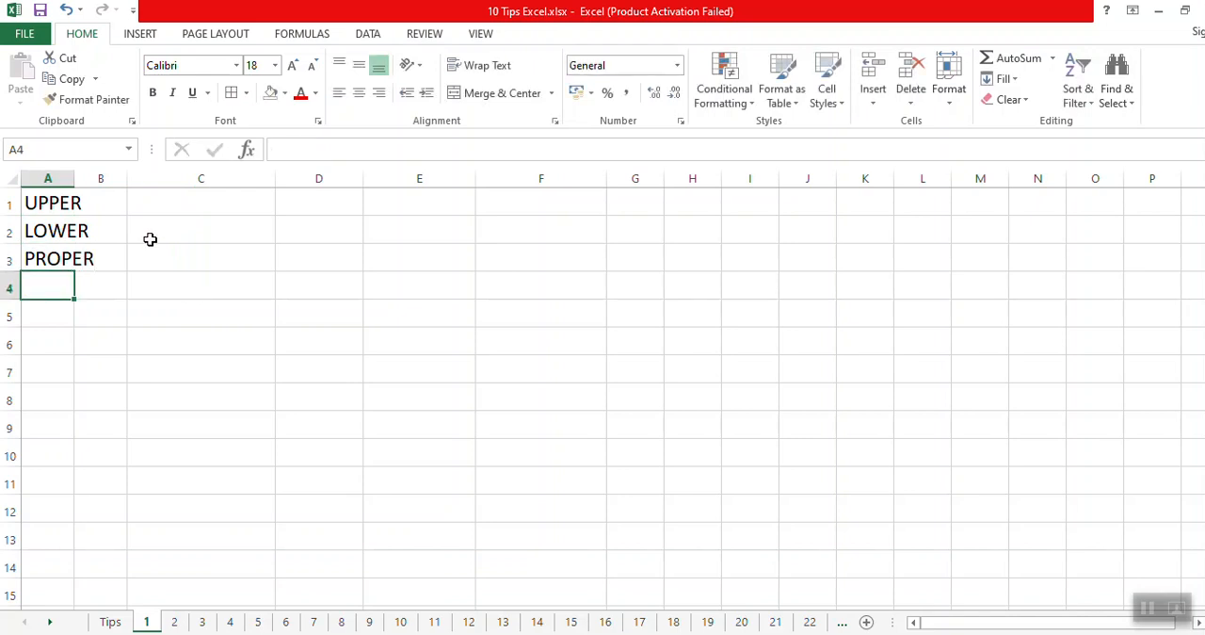
double_click(76, 178)
Describe UPPER in B1 as "merubah huruf kecil menjadi huruf besar", and autofit column B.
click(129, 197)
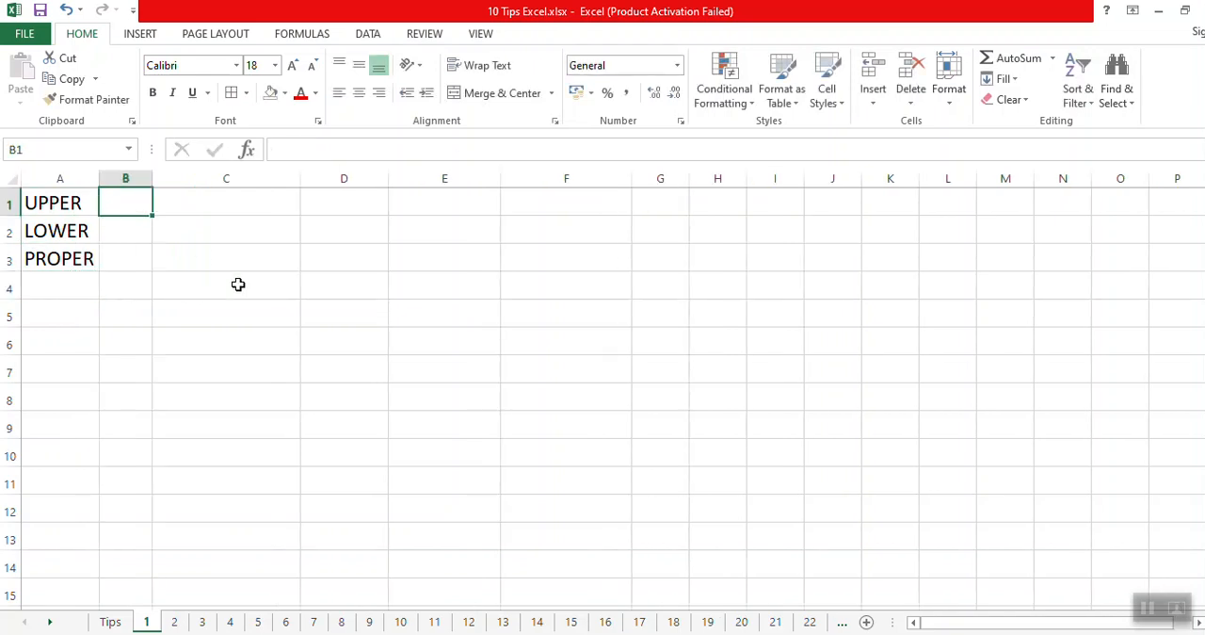
text(merubah)
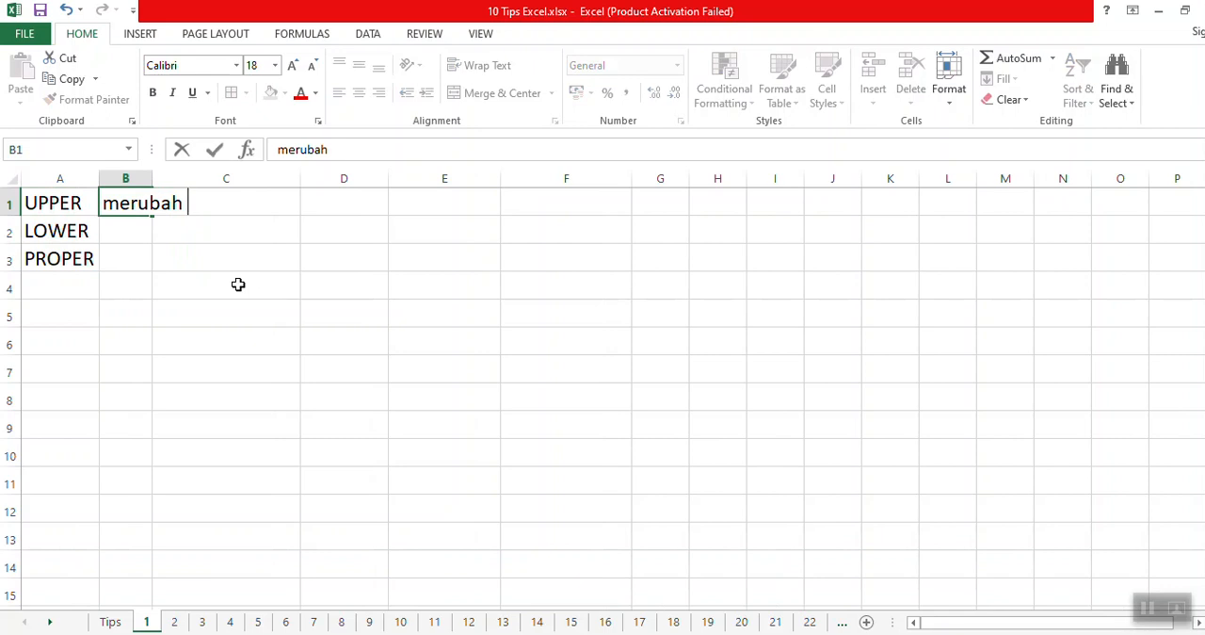
text( huruf keci)
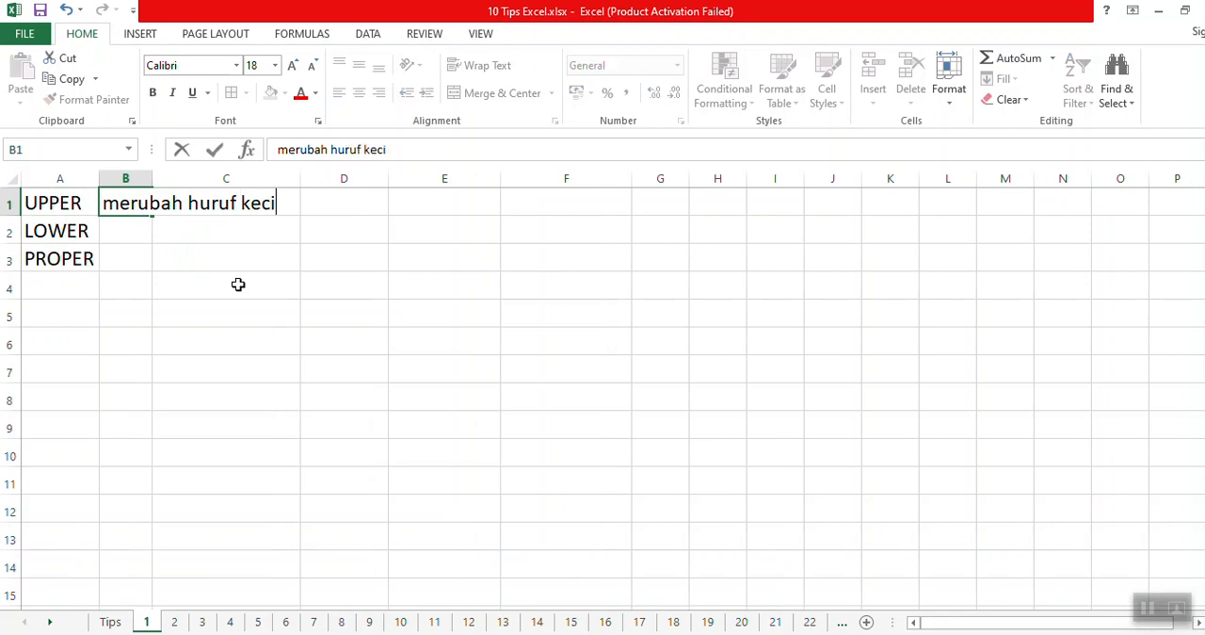
text(l menjadi huruf )
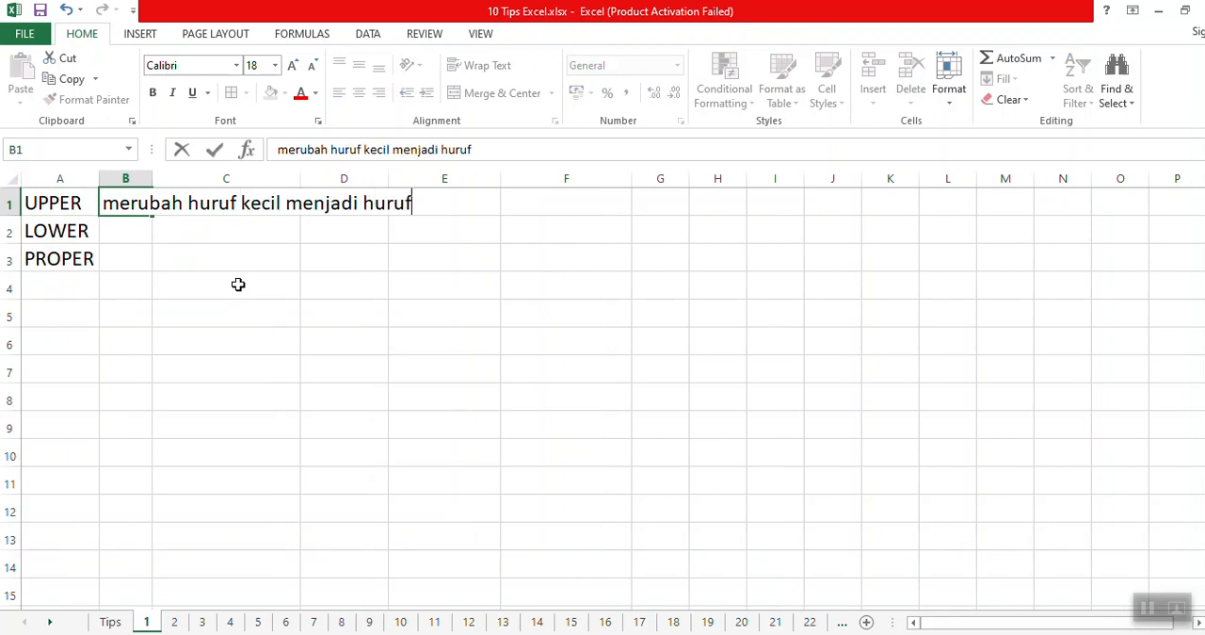
text(besar)
key(Return)
key(Up)
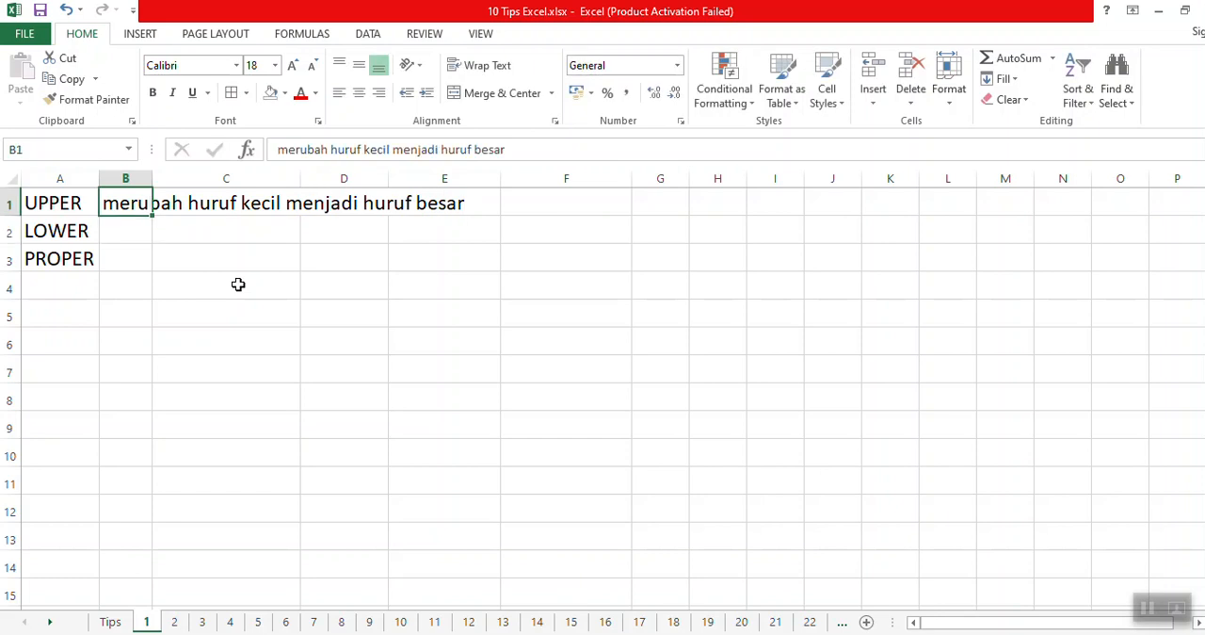
double_click(152, 178)
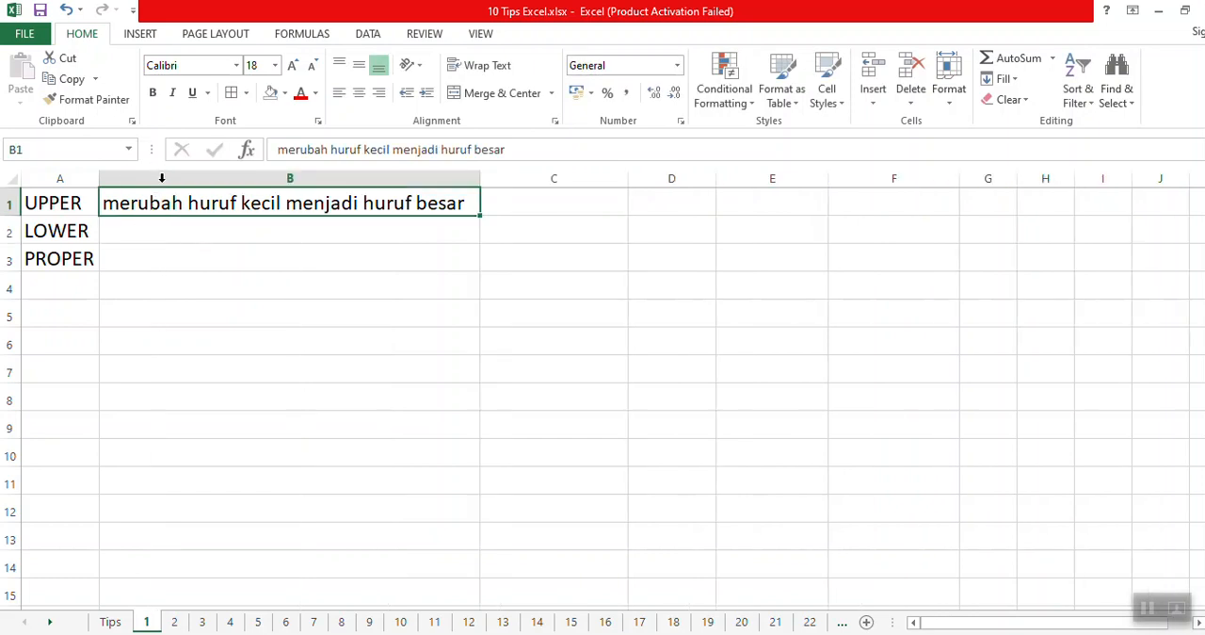
Enter the lowercase sample text "winixso channel" in cell C1.
click(515, 206)
text(winixso cha)
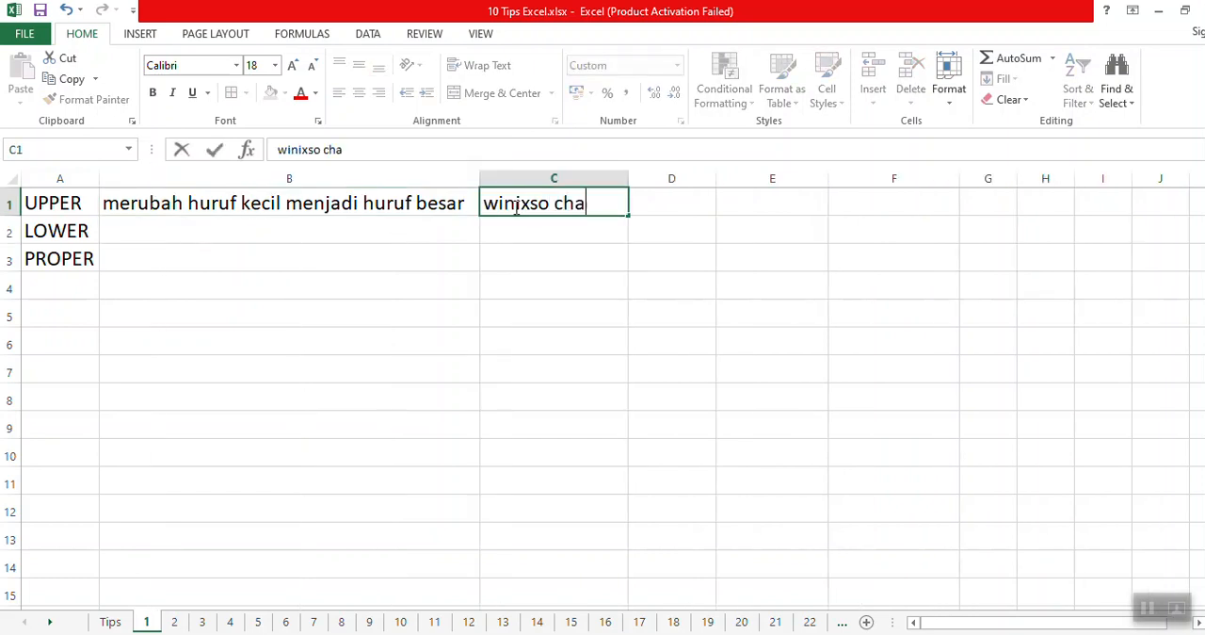
text(nnerl)
key(Return)
Convert the C1 sample text to capitals in D1 with =UPPER(C1), and autofit column D.
key(Up)
key(Right)
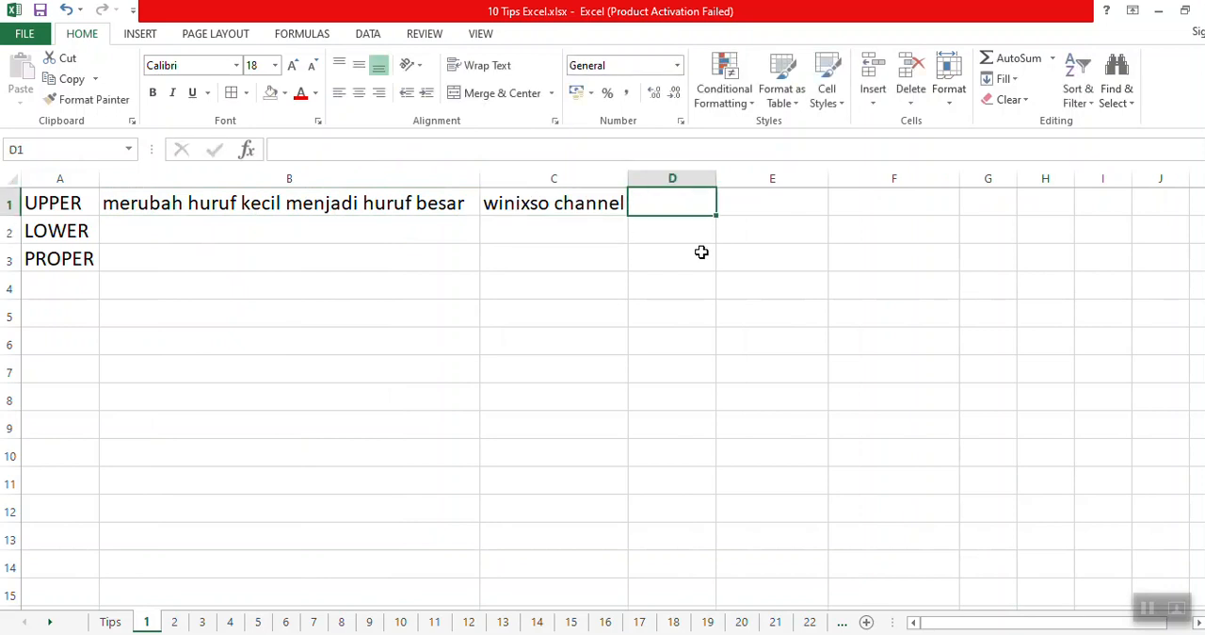
text(=upp)
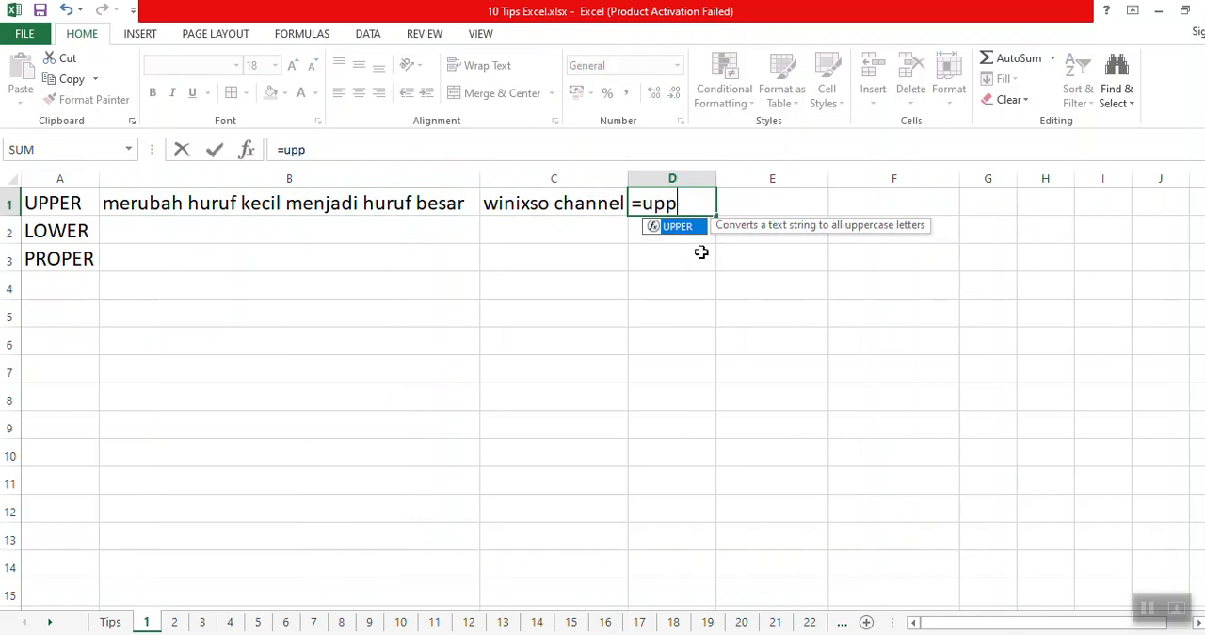
text(er()
key(Left)
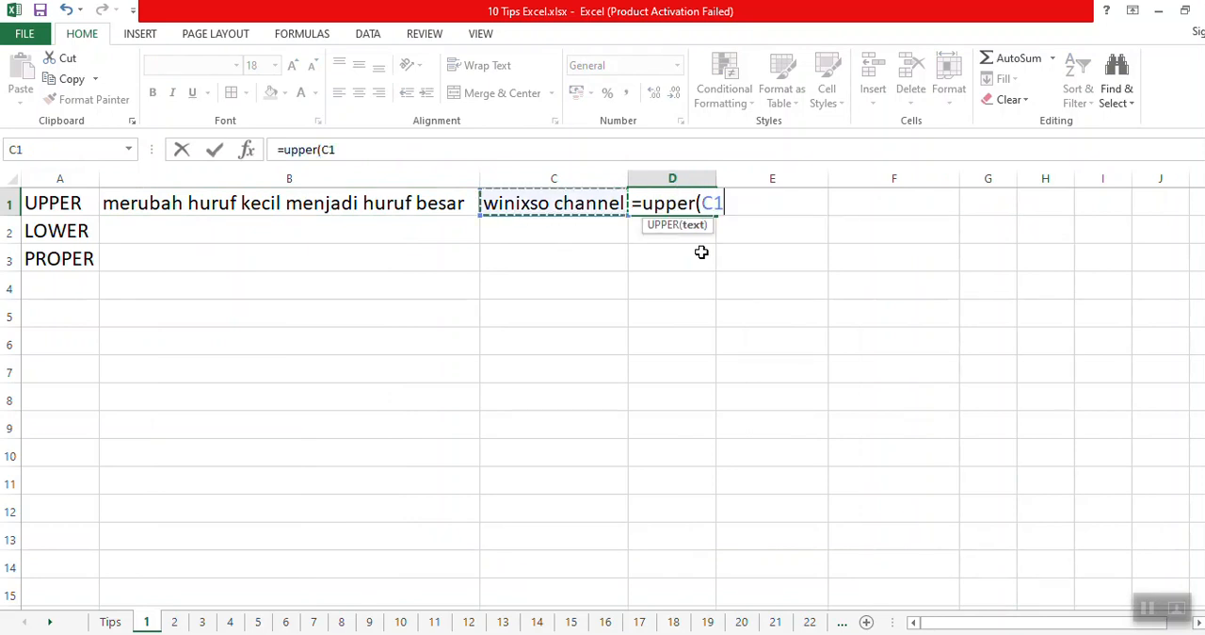
text())
key(Return)
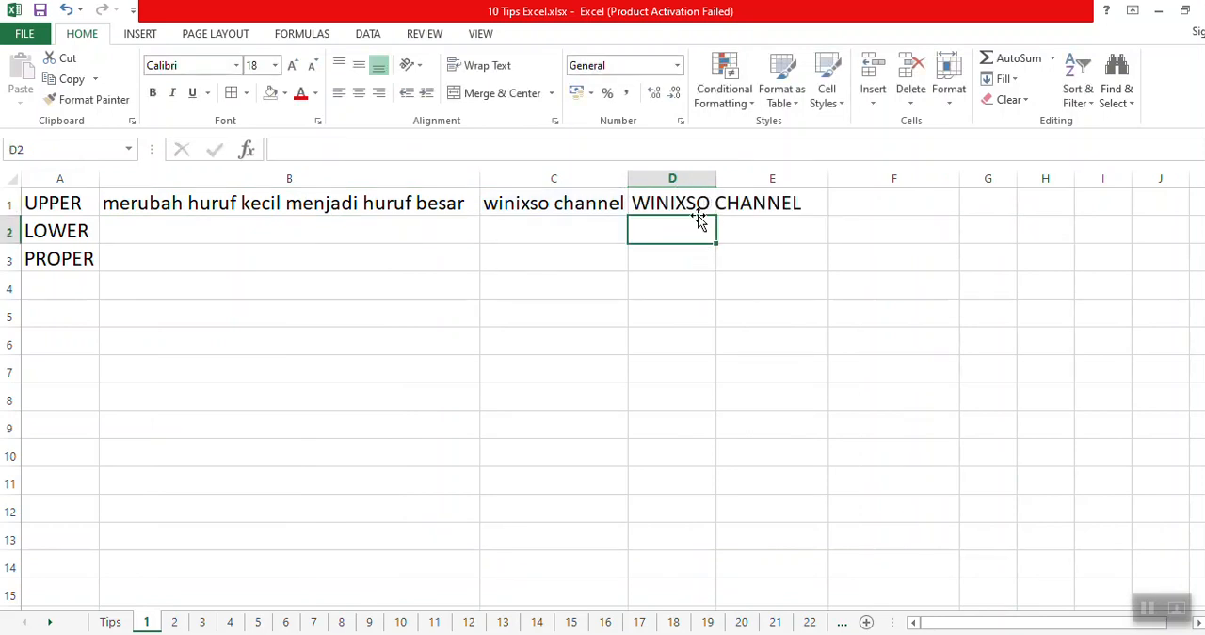
click(690, 207)
double_click(717, 176)
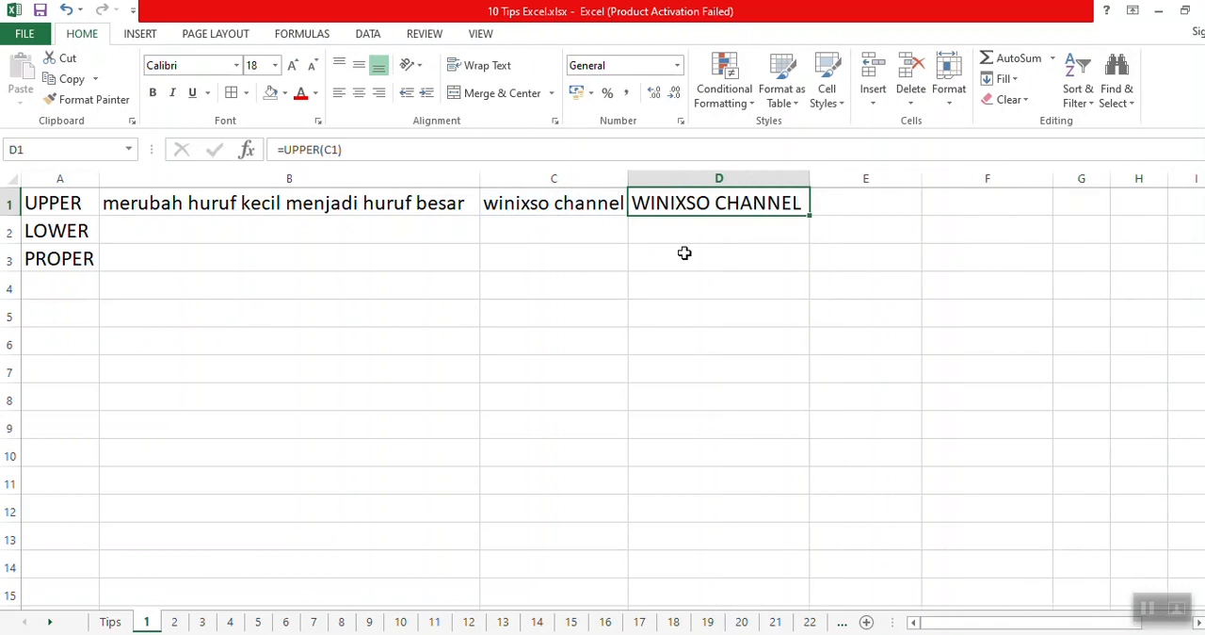
Describe LOWER in cell B2 as "merubah huruf besar menjadi huruf kecil".
click(253, 230)
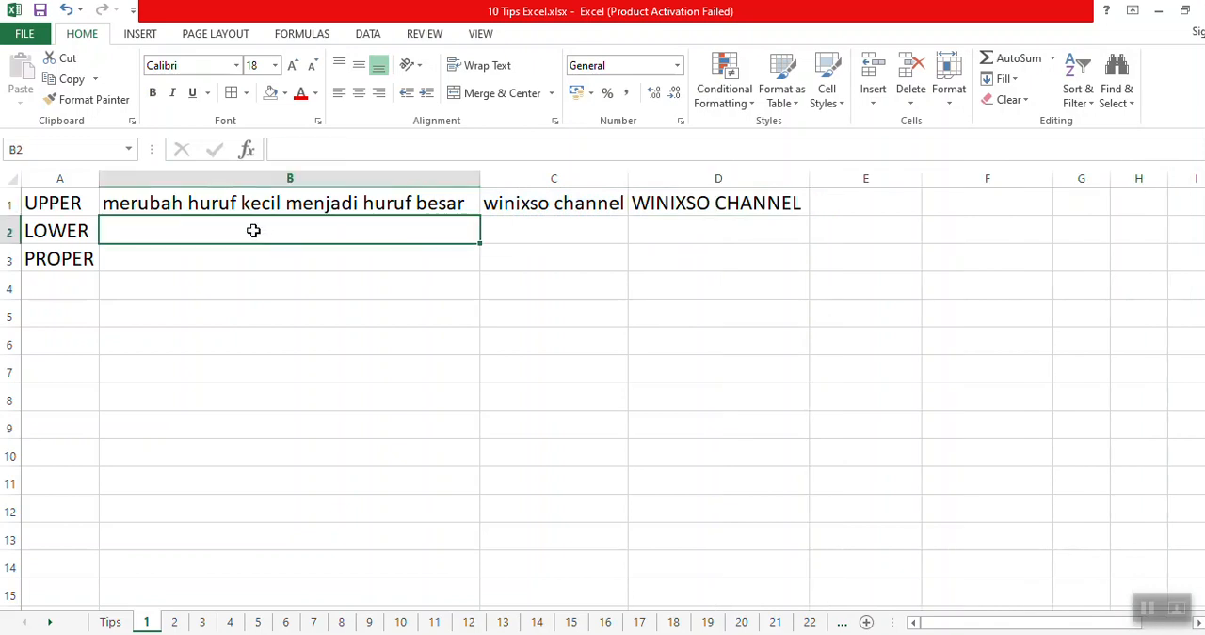
text(merubah hurfu)
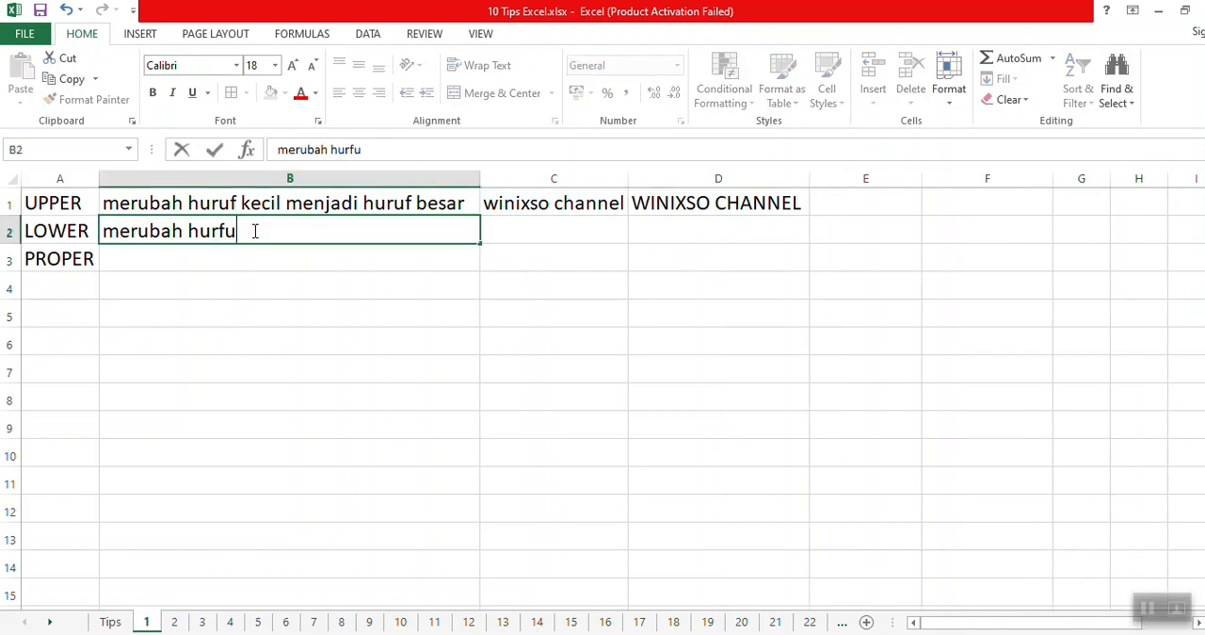
key(BackSpace)
key(BackSpace)
text(uf besar )
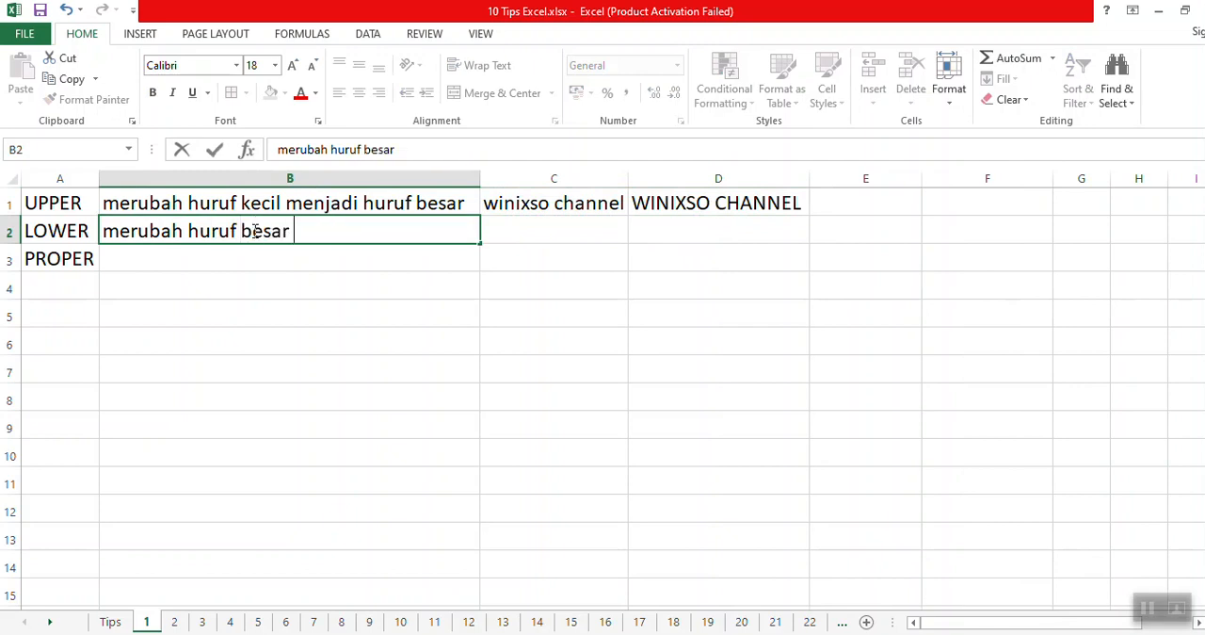
text(menjadi huruf )
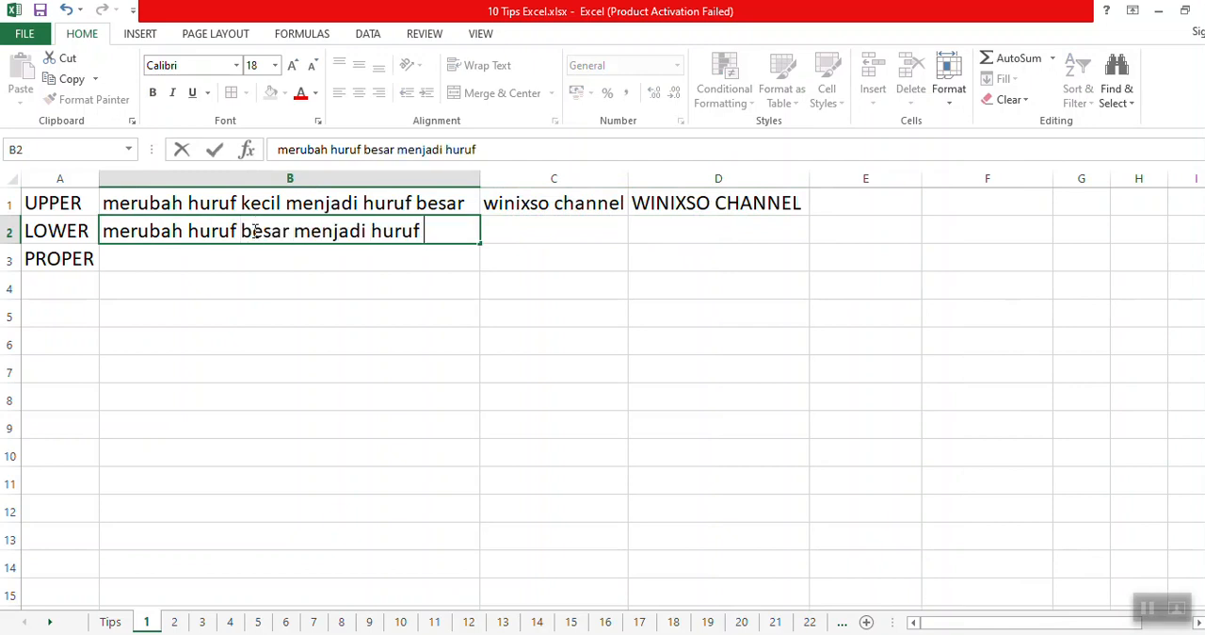
text(kecil)
key(Tab)
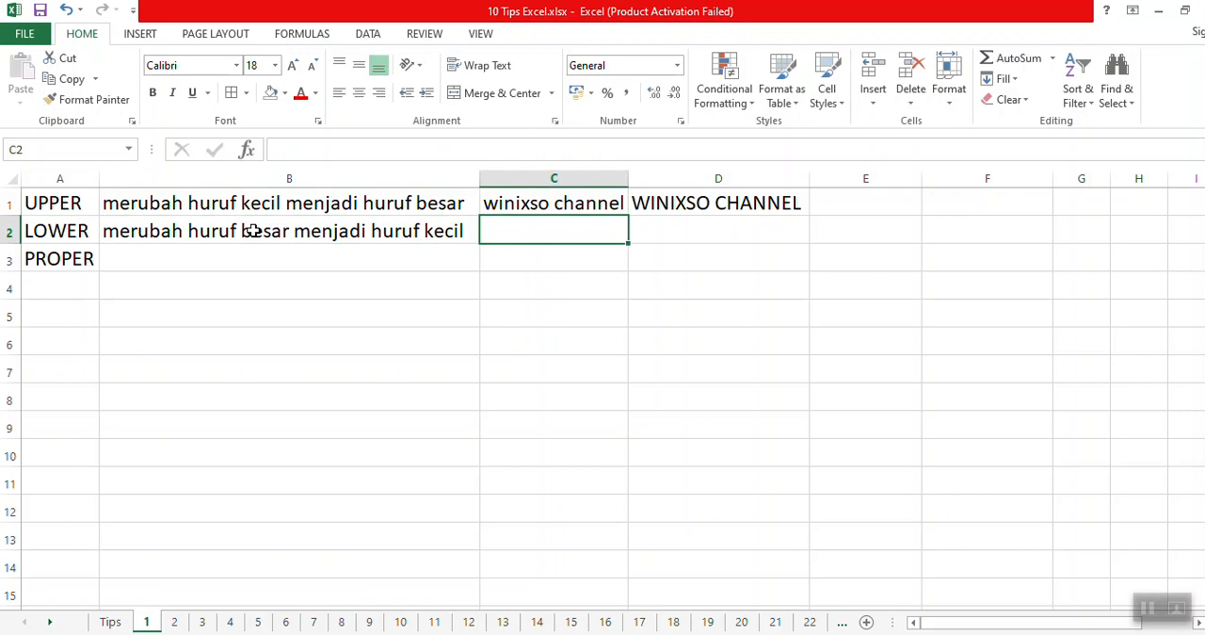
Enter the uppercase sample text "WINIXSO CHANNEL" in cell C2.
text(WINIXIS)
key(BackSpace)
key(BackSpace)
text(SO CHANNEL)
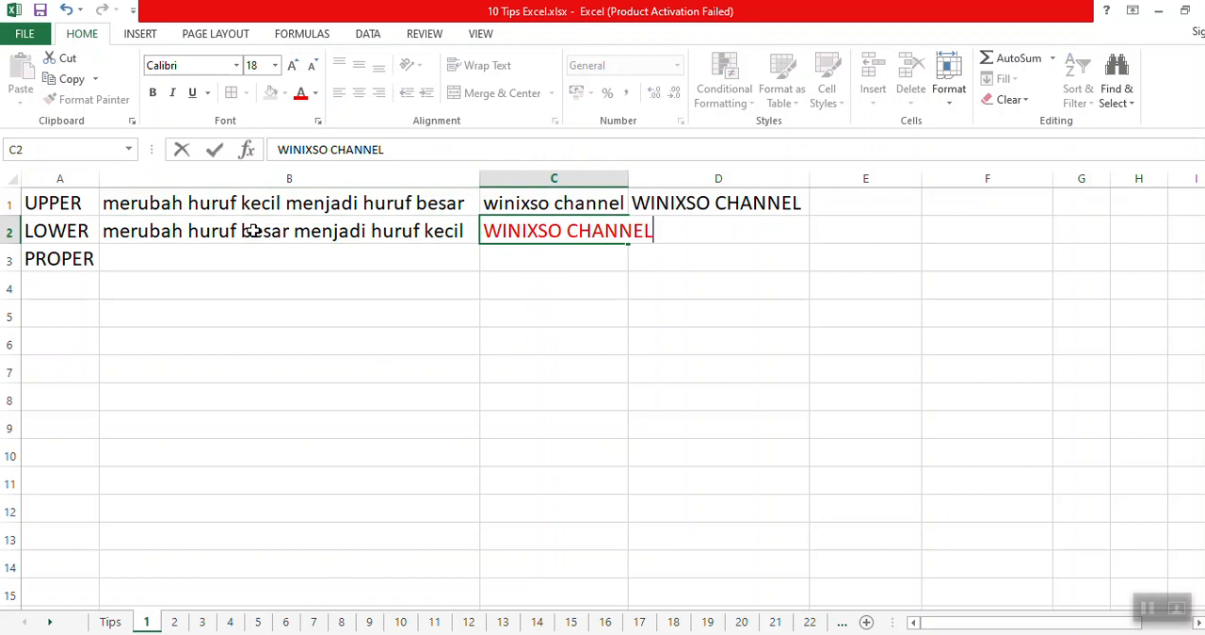
key(Tab)
Convert the C2 sample text to lowercase in D2 with =LOWER(C2).
text(=)
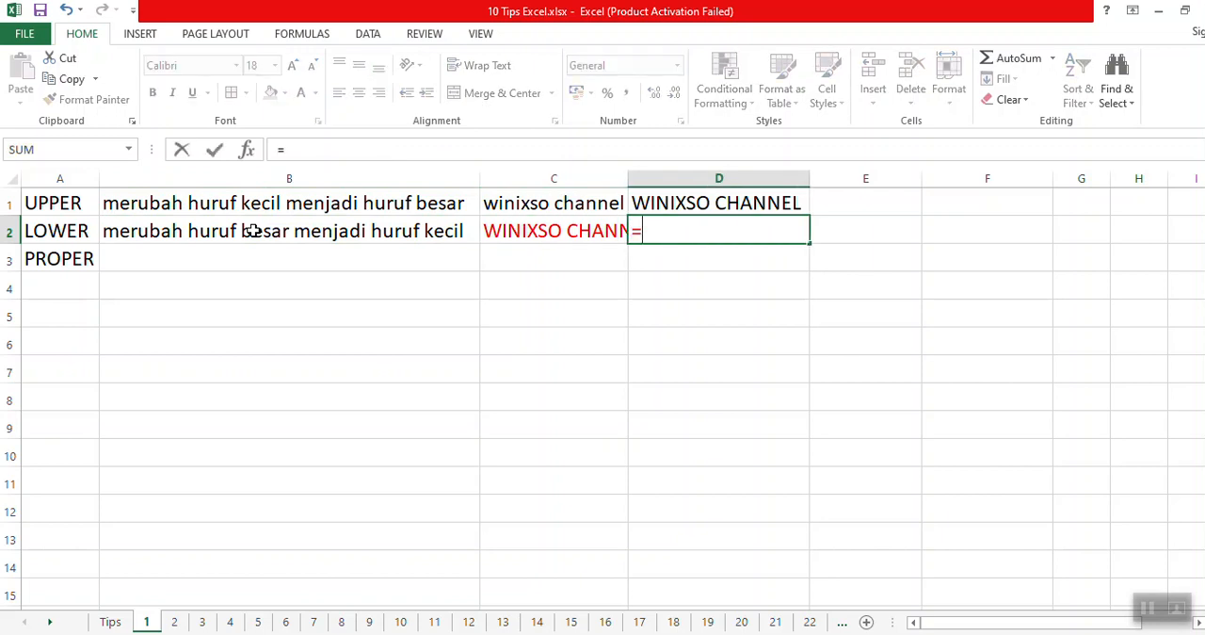
text(lower()
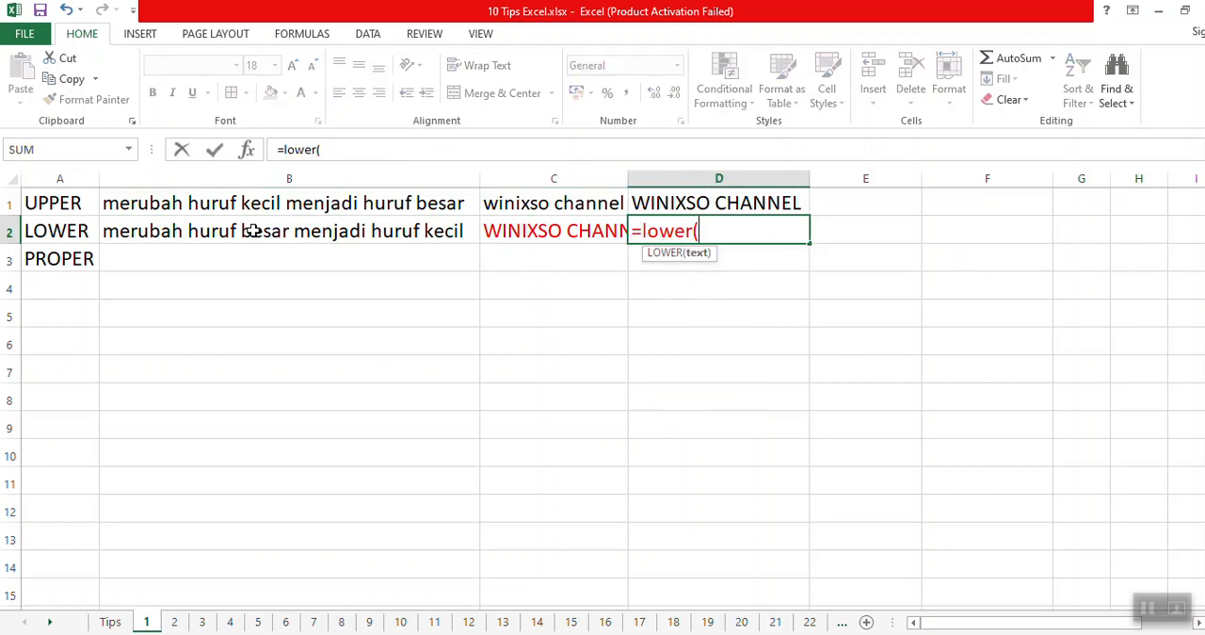
key(Left)
text())
key(Return)
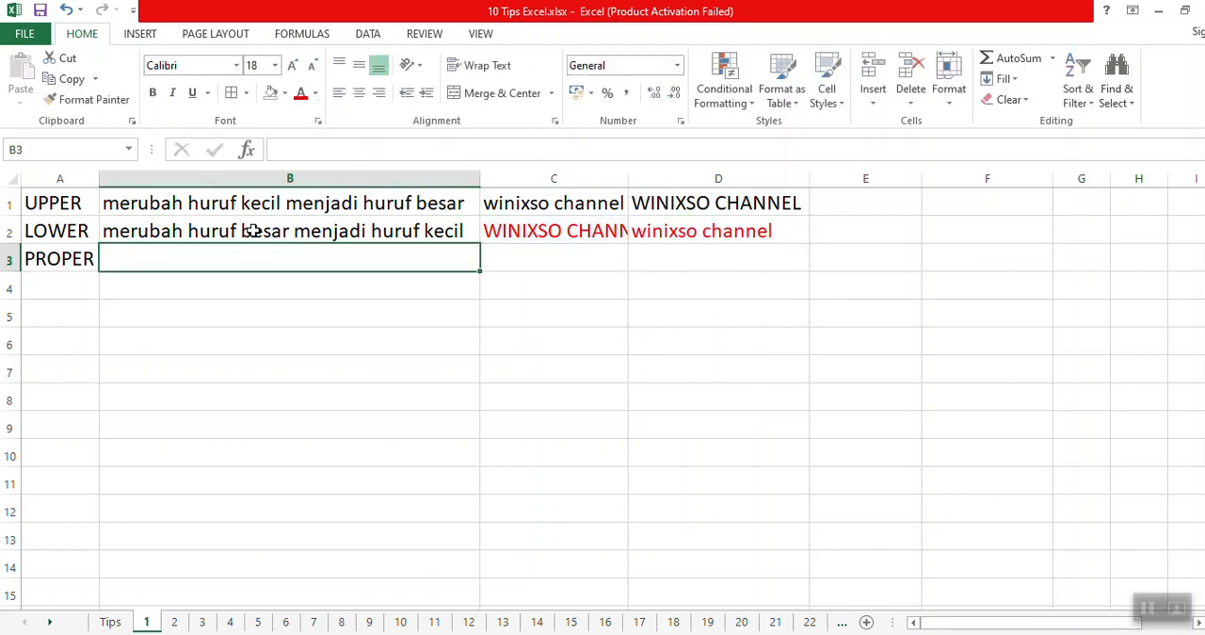
Widen column C until the uppercase sample text in C2 fits completely.
click(706, 231)
drag(628, 178, 663, 235)
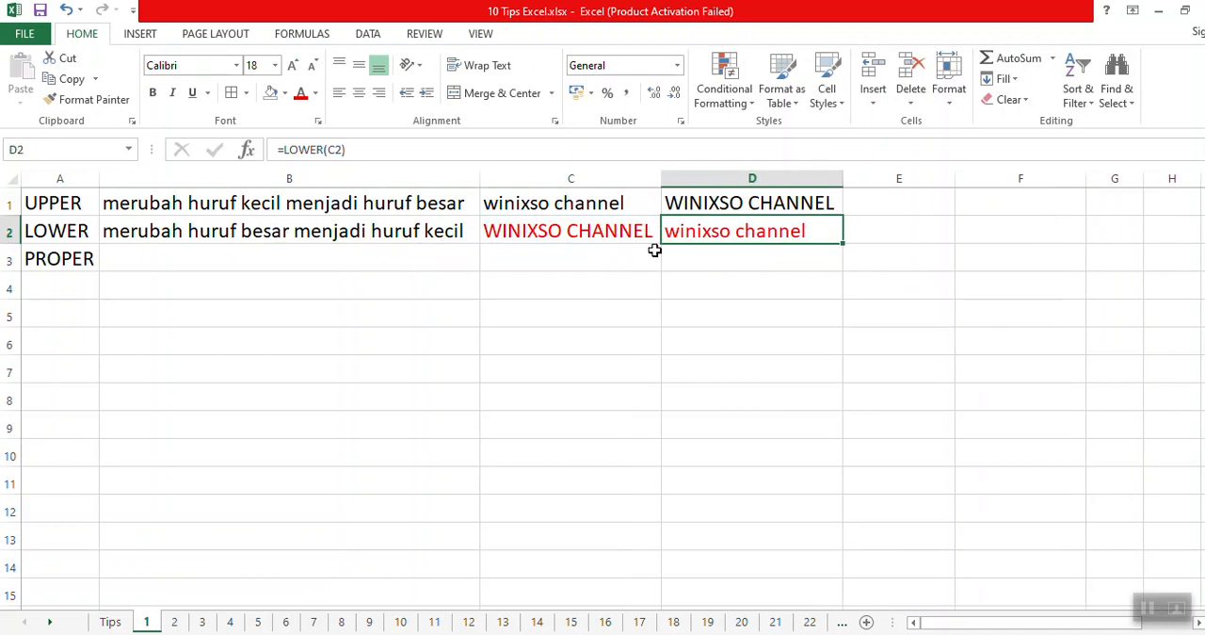
click(658, 235)
click(726, 230)
Describe PROPER in B3 as "merubah setiap huruf pertama setiap kata menjadi huruf besar sisanya huruf kecil", and autofit column B.
click(138, 260)
text(me)
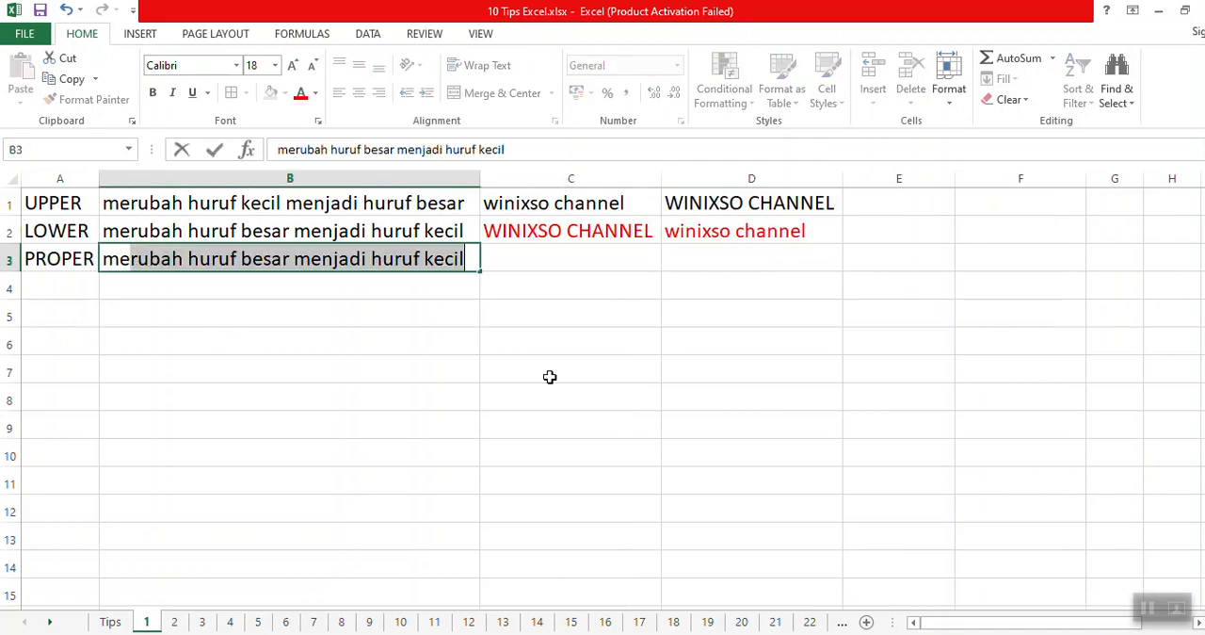
text(rubah setiap huruf )
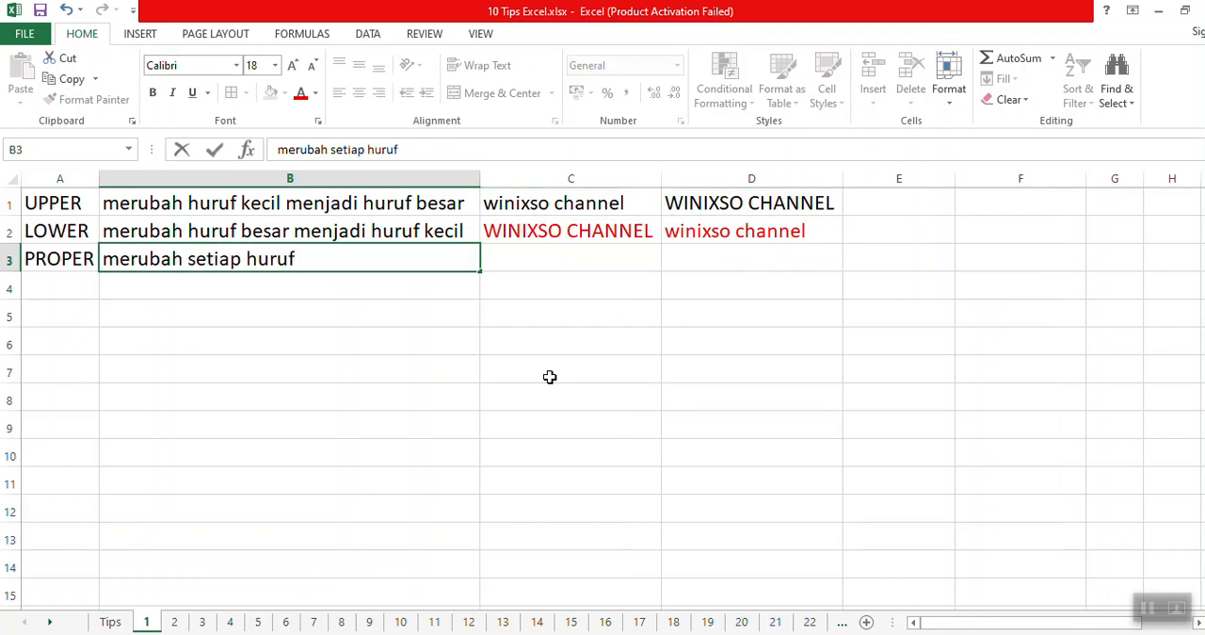
text(pertama set)
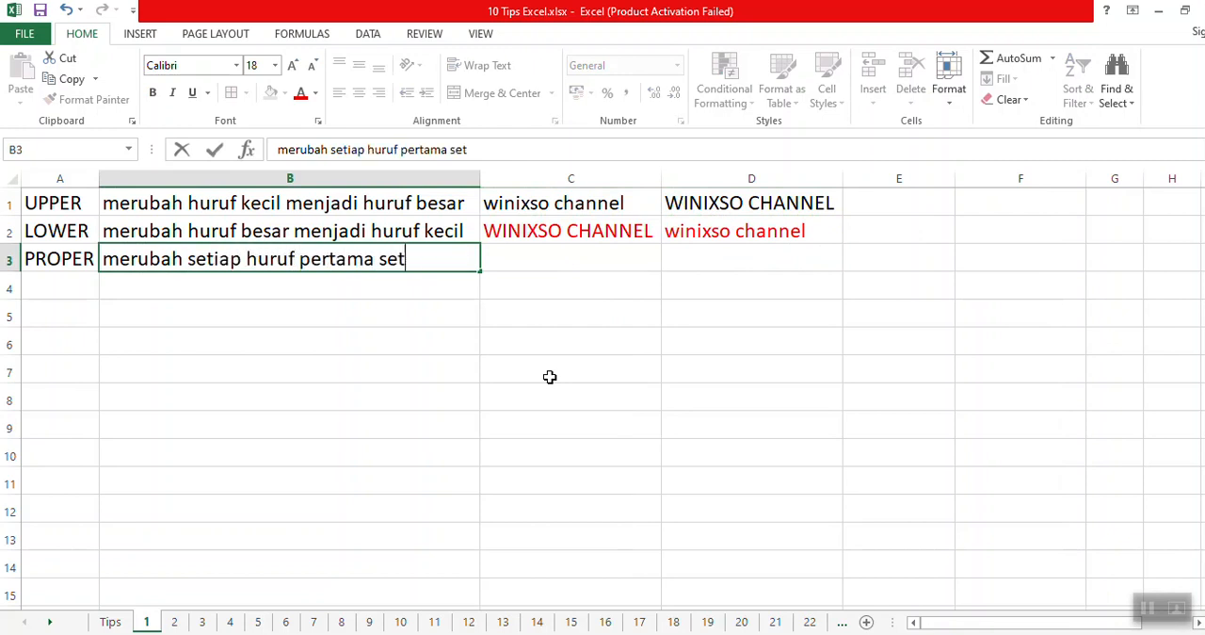
text(iap kata menjadi huruf besar sisanya hur)
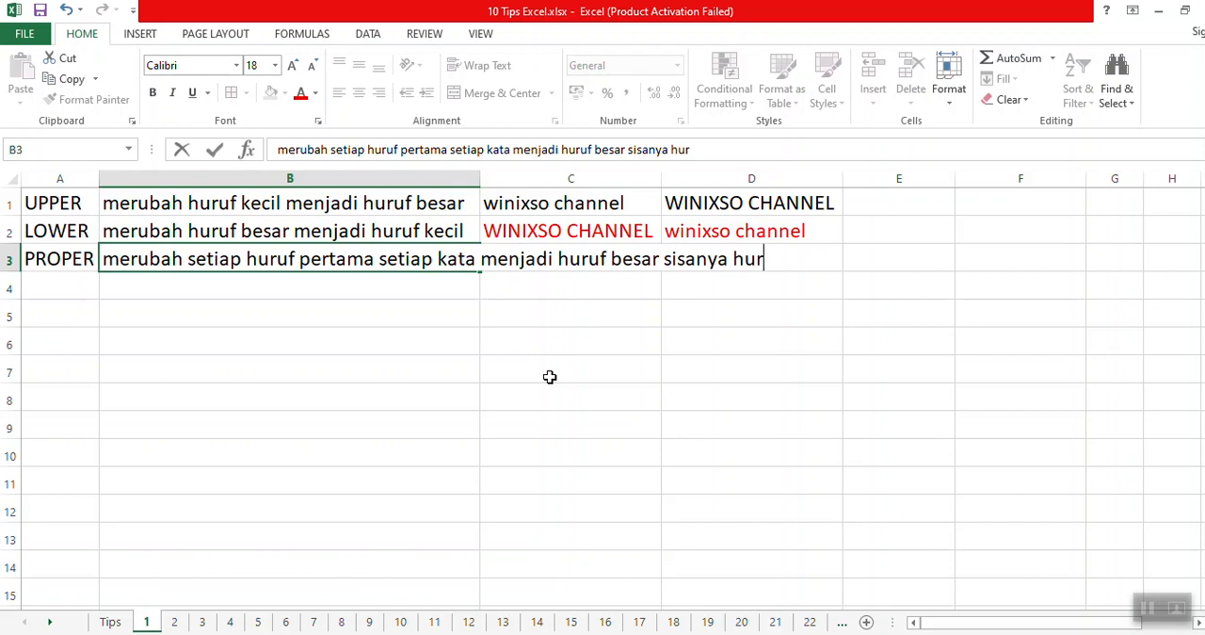
text(uf kecil)
key(Return)
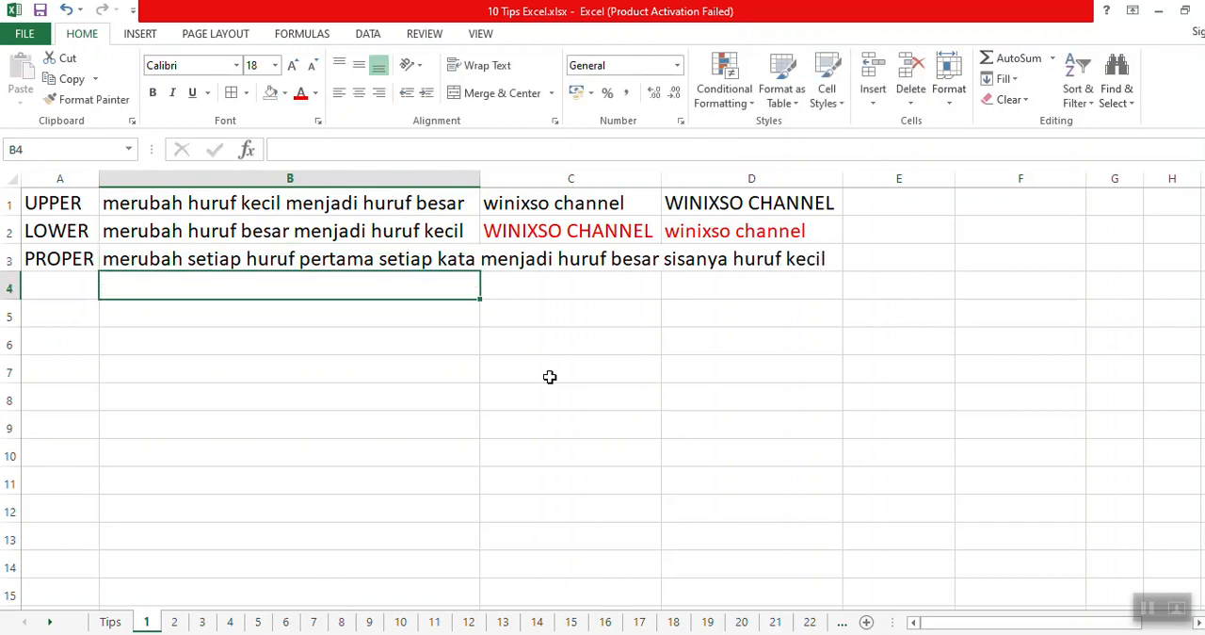
double_click(483, 178)
Enter the lowercase sample text "winixso channel" in cell C3.
click(976, 263)
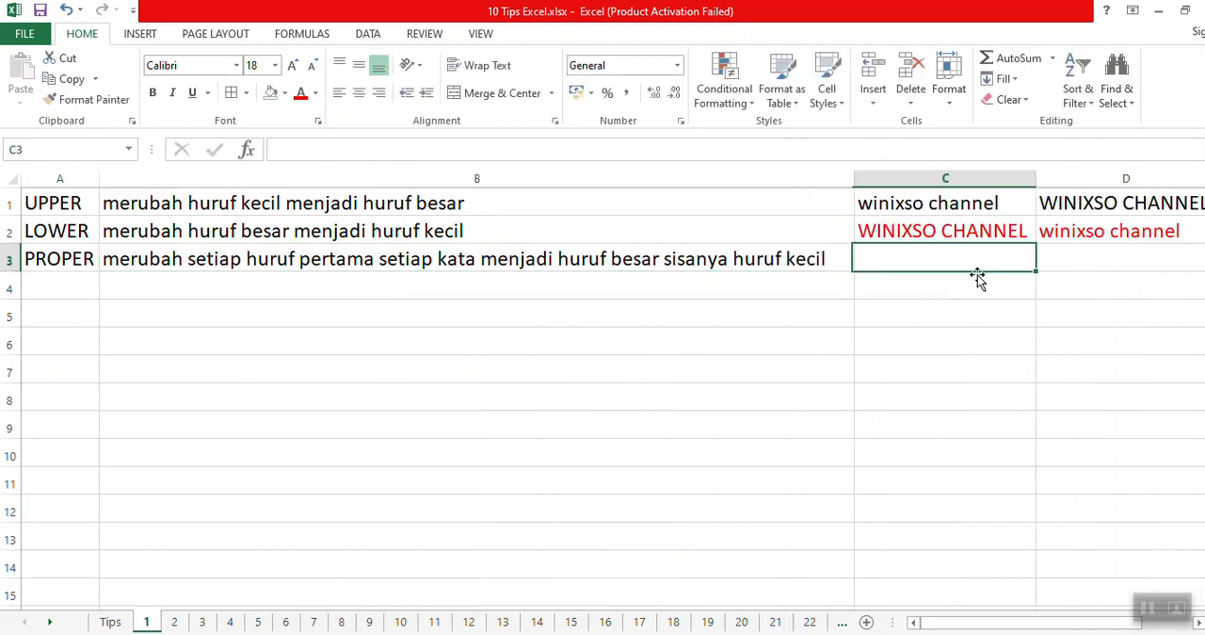
text(winixso channe)
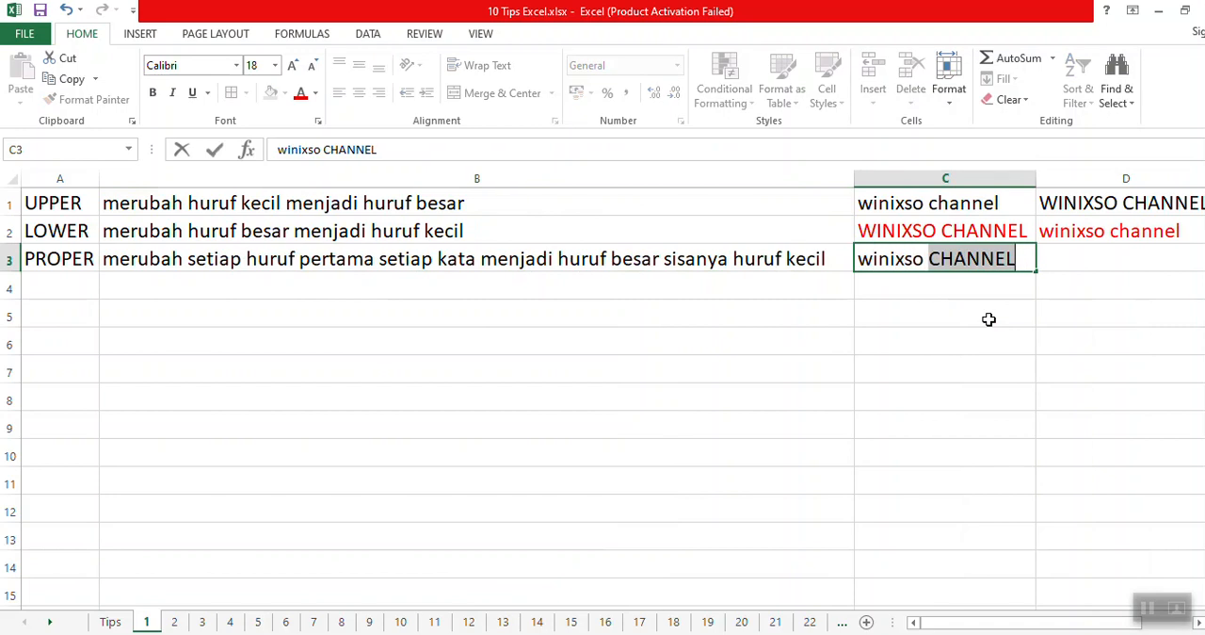
text(l)
key(Tab)
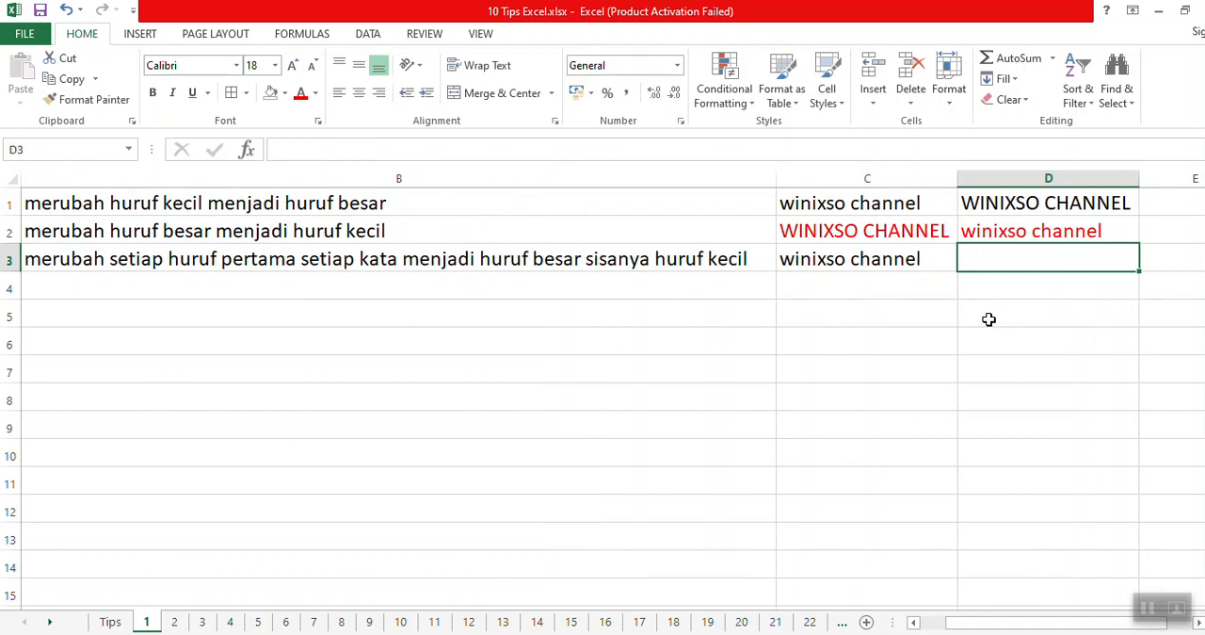
Capitalise each word of the C3 sample text in D3 with =PROPER(C3).
key(Left)
key(Right)
key(Left)
key(Right)
text(=pr)
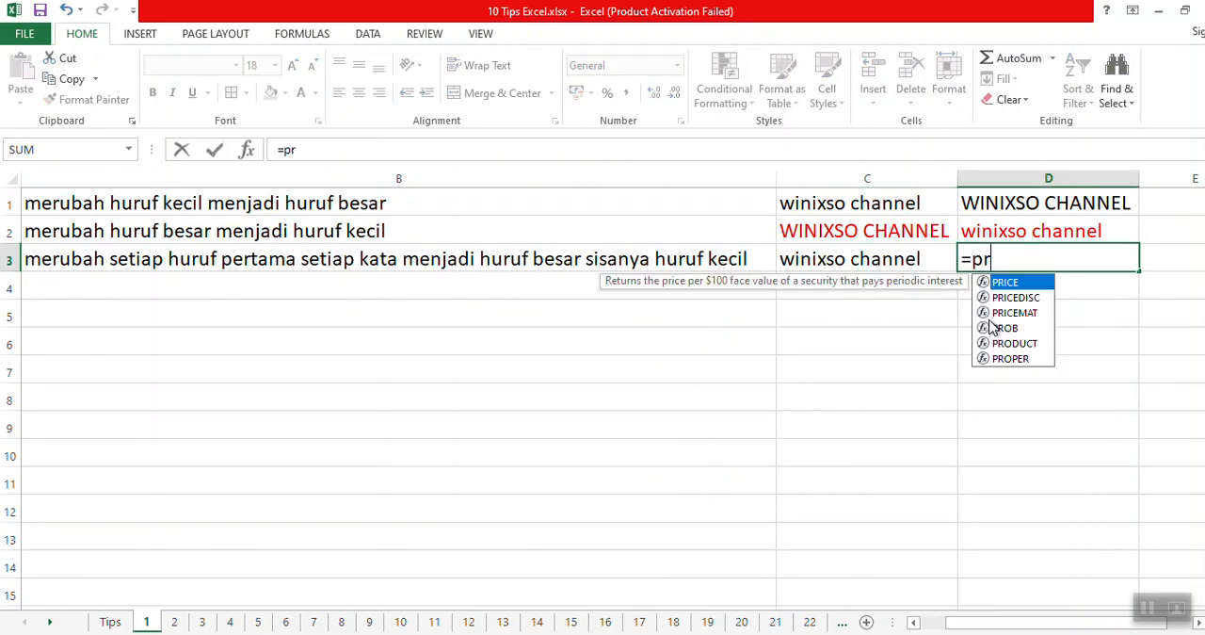
text(oper()
key(Left)
text())
key(Return)
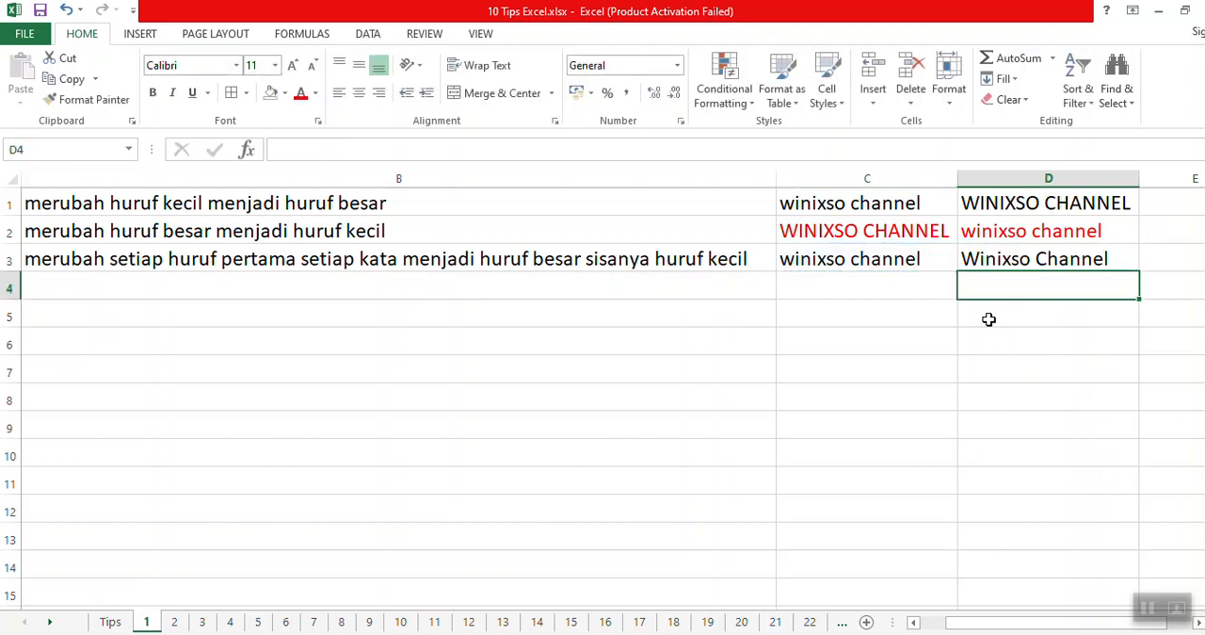
key(Up)
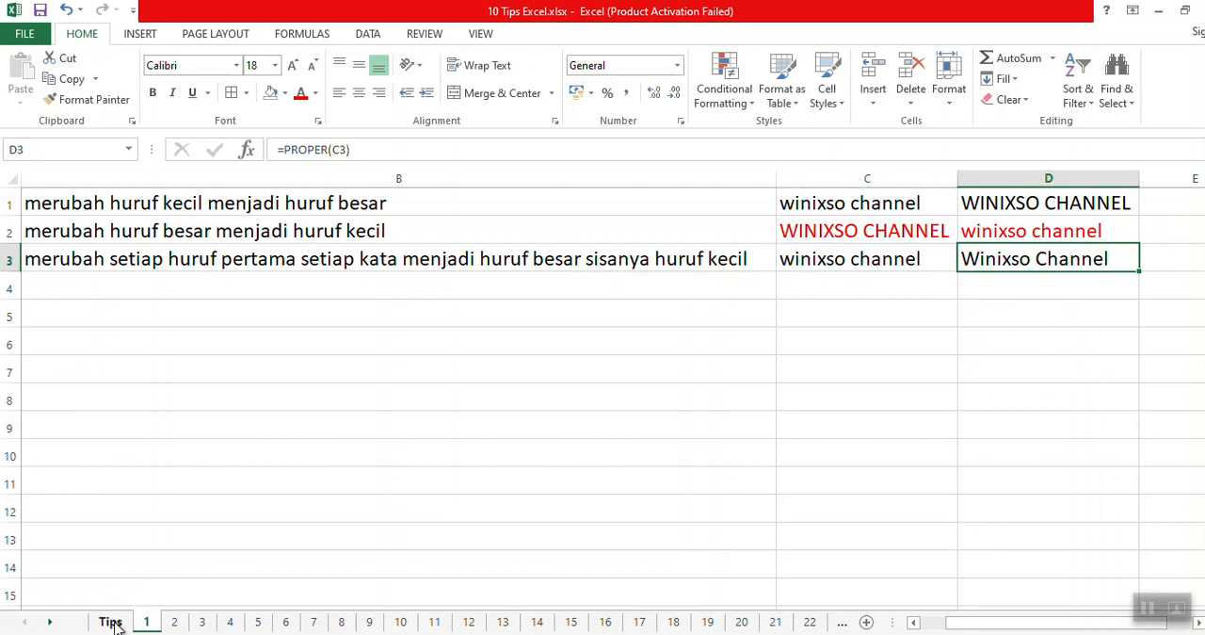
Clear the UPPER, LOWER and PROPER practice data from the cells up to D5.
click(118, 287)
drag(1111, 320, 10, 203)
key(Delete)
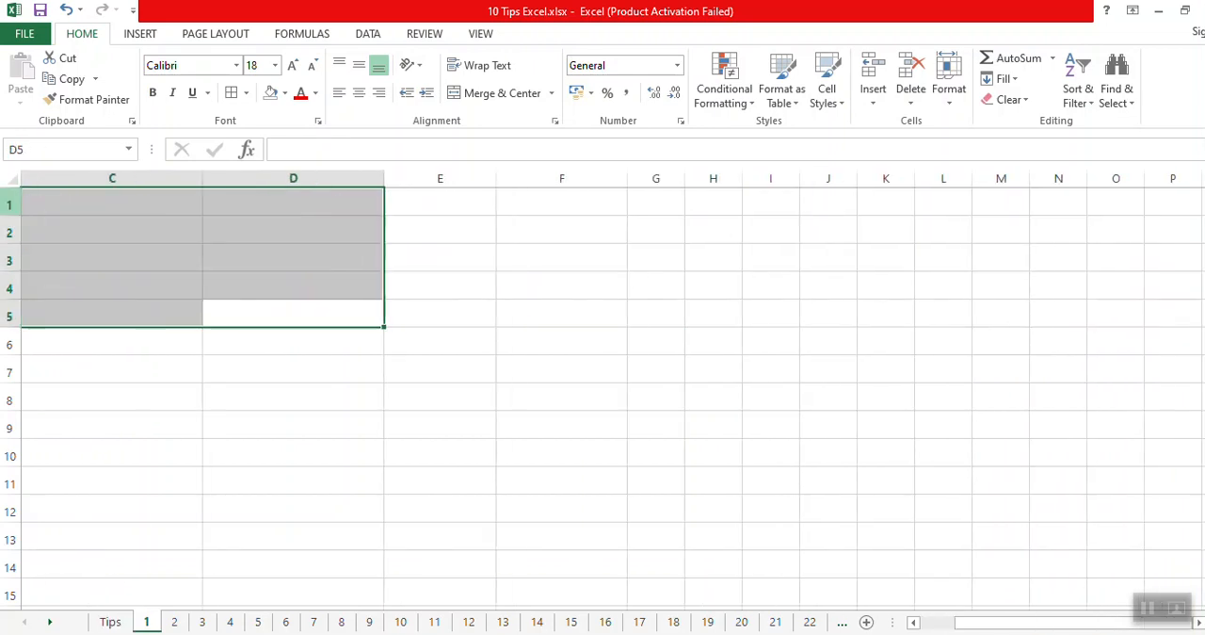
Reveal tip 7 on the Tips sheet by removing the black fill from A8:B8.
click(107, 621)
click(59, 447)
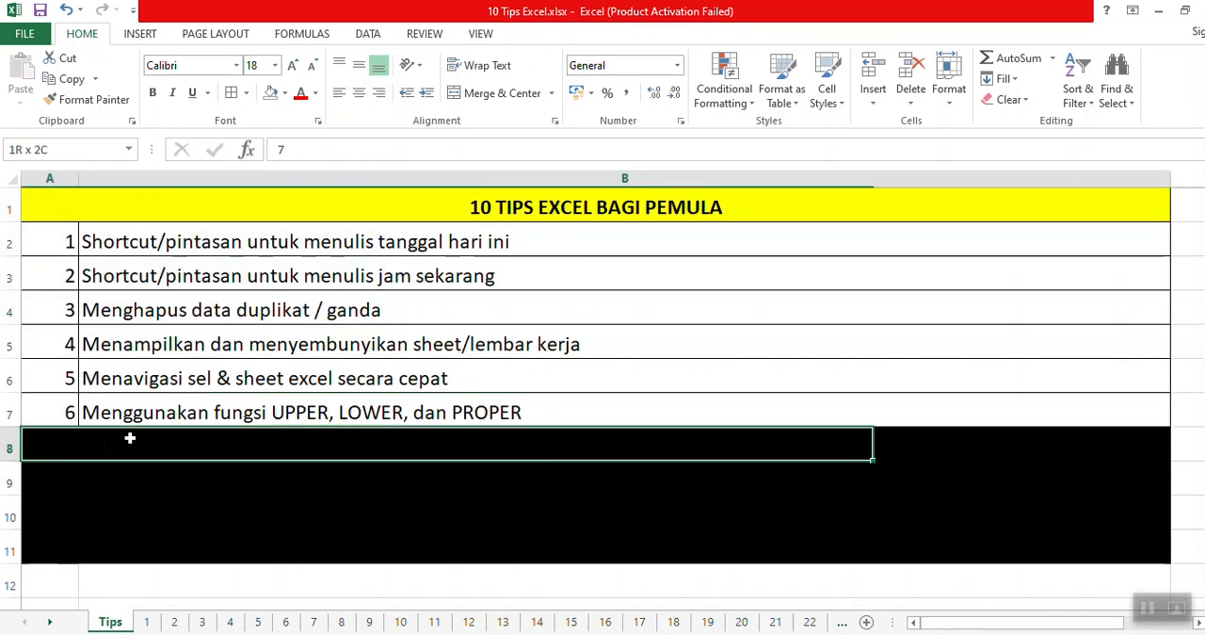
click(215, 448)
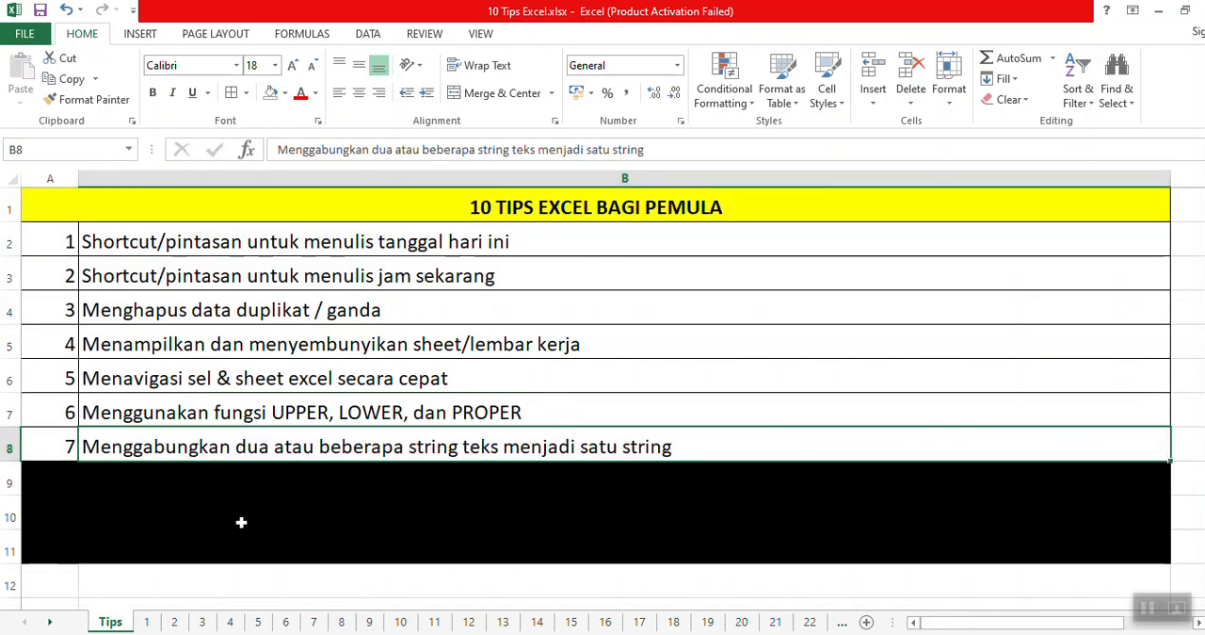
Enter the sample words "winixso" in C1 and "channel" in D1 on sheet 1.
click(149, 621)
click(113, 205)
text(winixso)
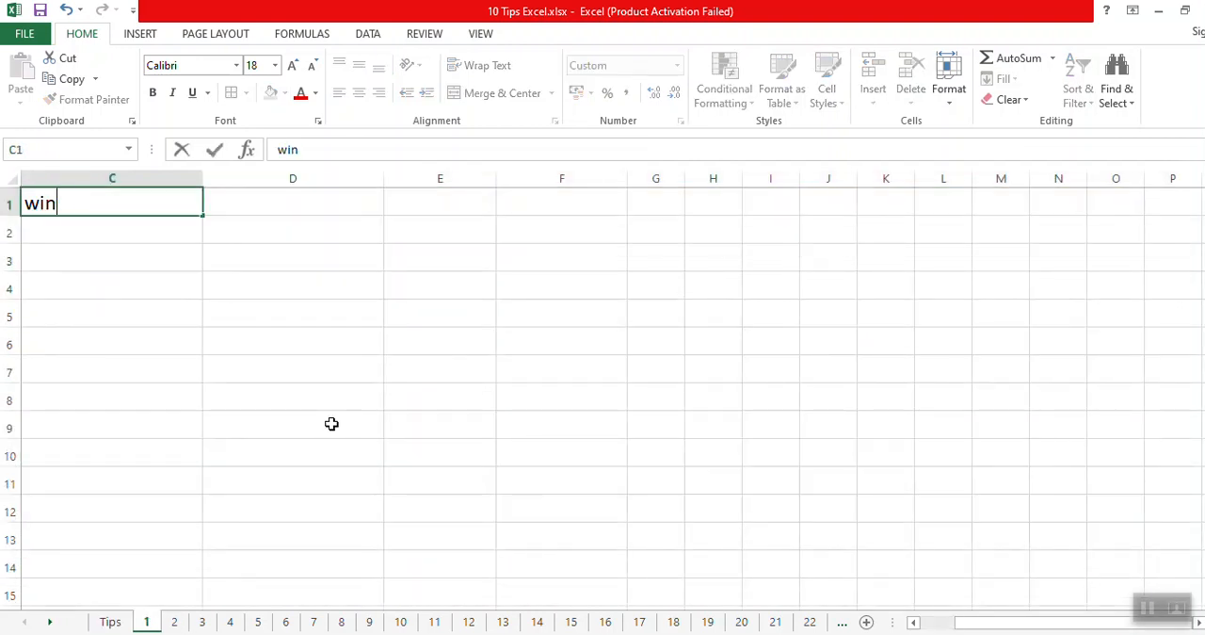
key(Tab)
text(channel)
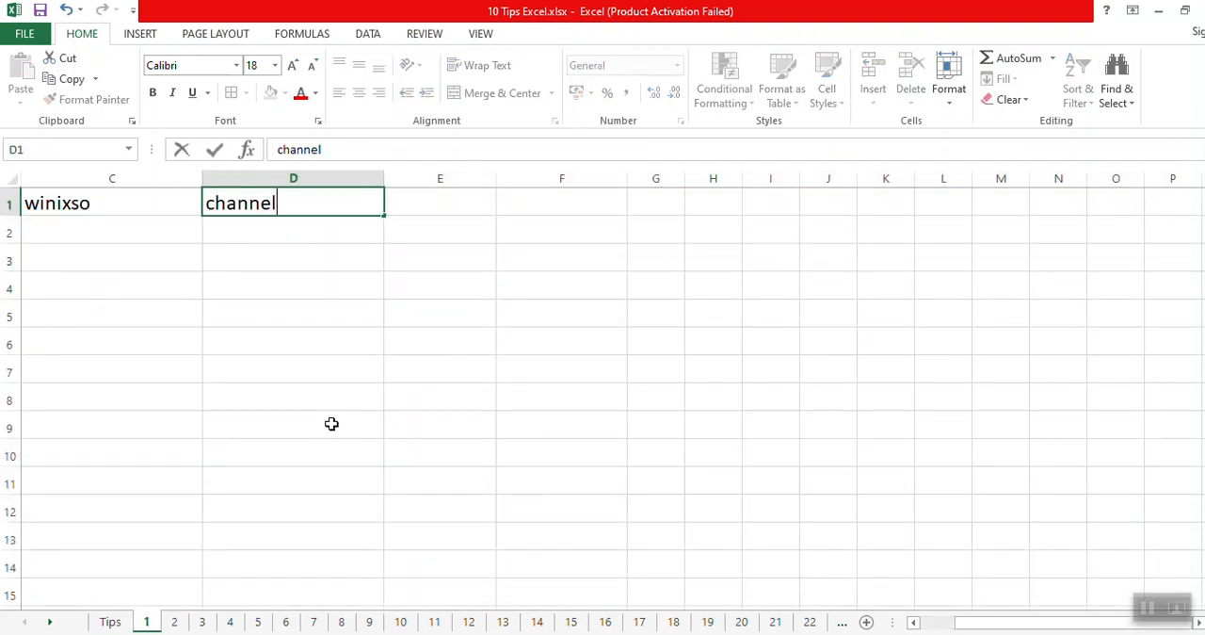
key(Tab)
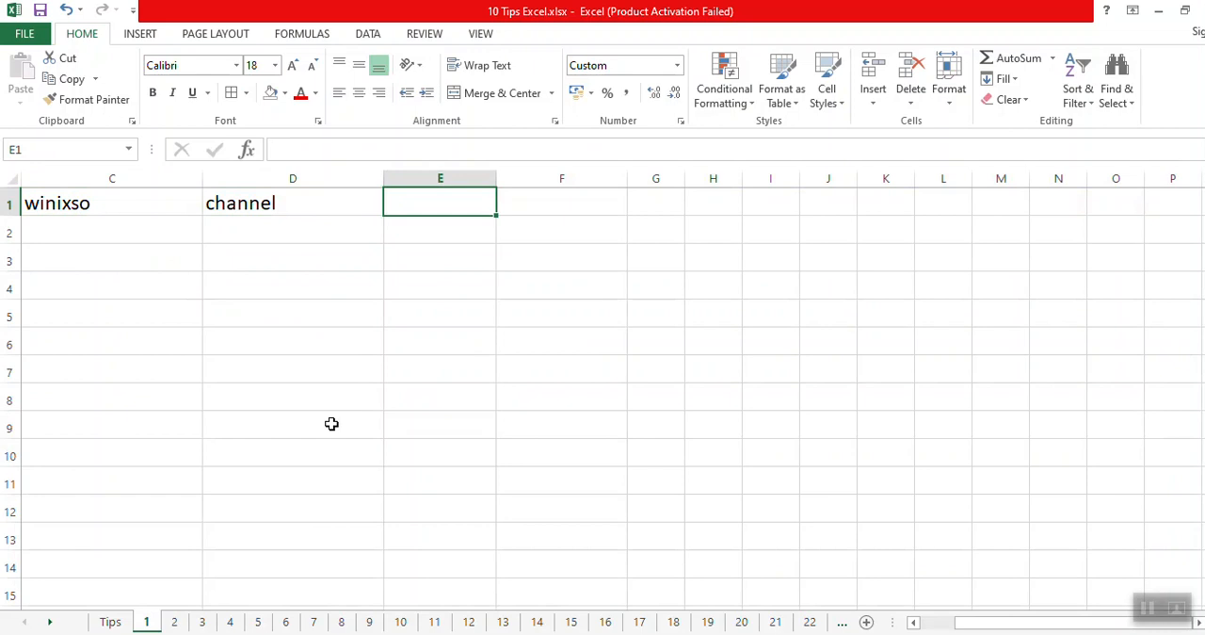
Join the texts of C1 and D1 in E1 with =CONCATENATE(C1;D1).
text(=)
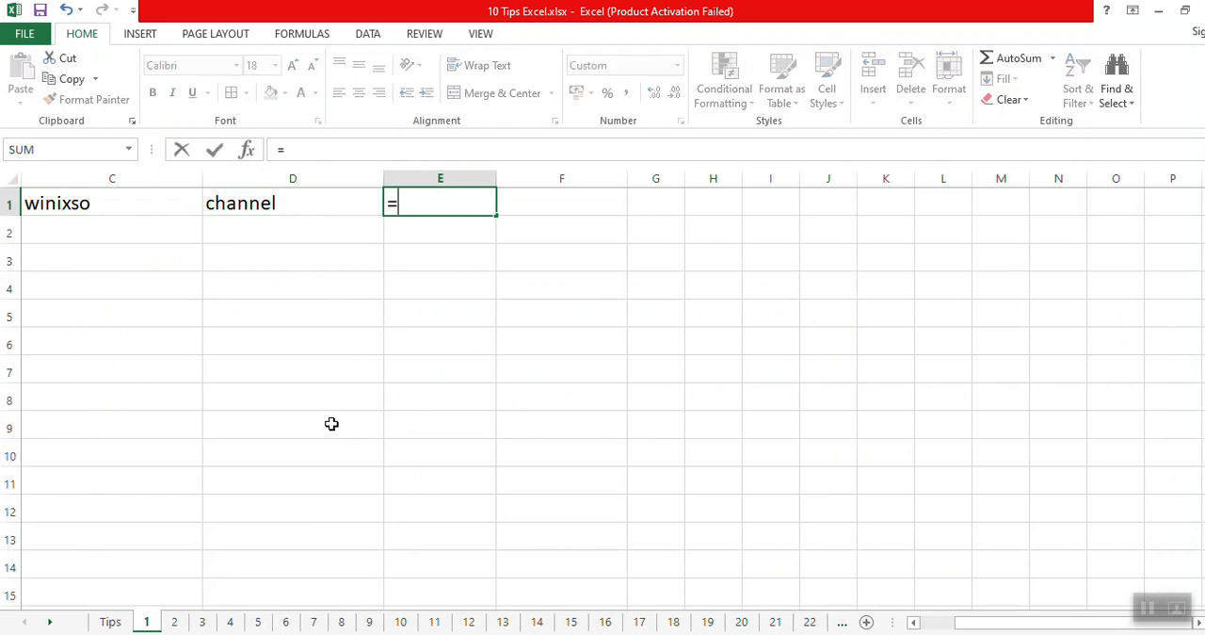
text(con)
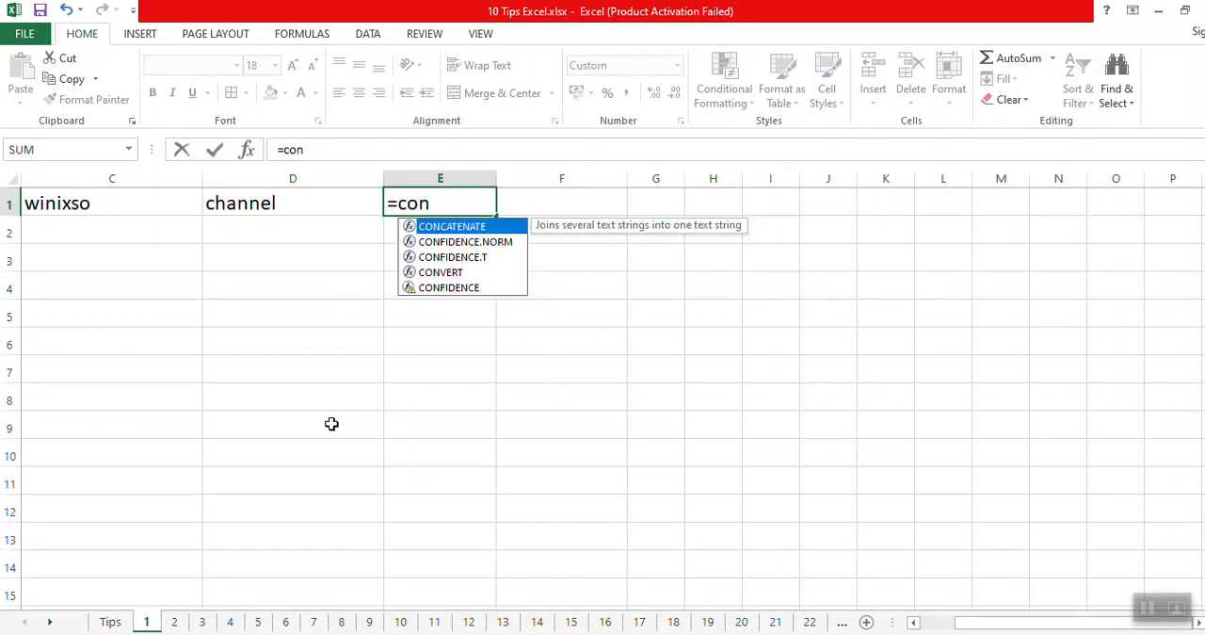
text(catenate)
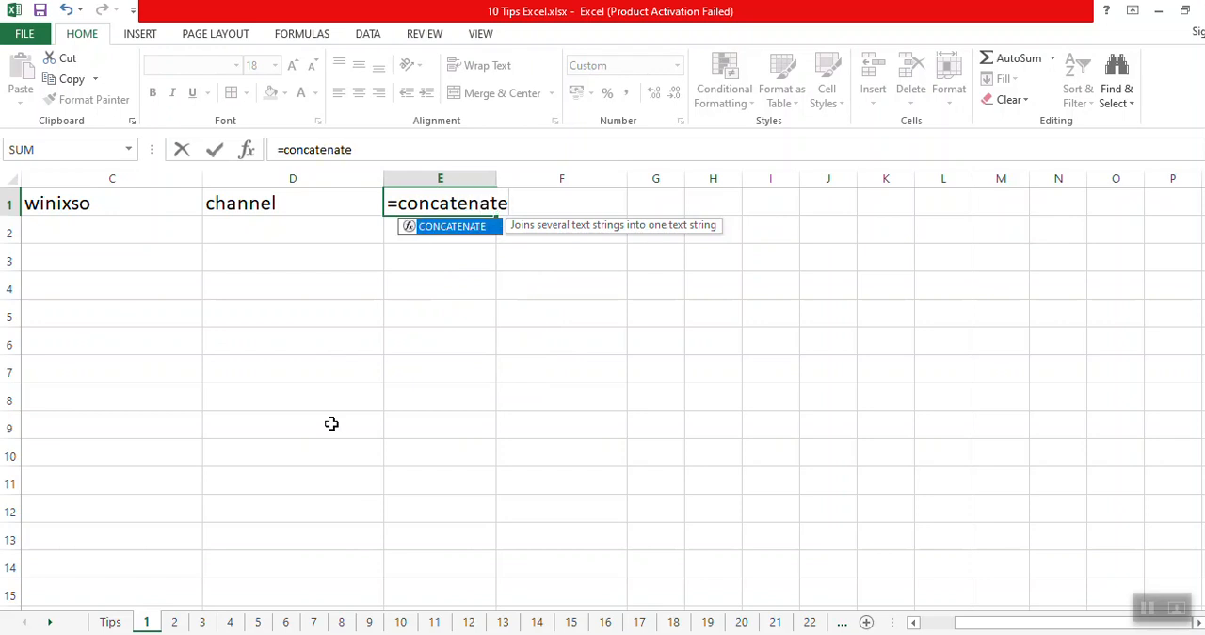
text(()
key(Left)
key(Left)
key(Left)
key(Right)
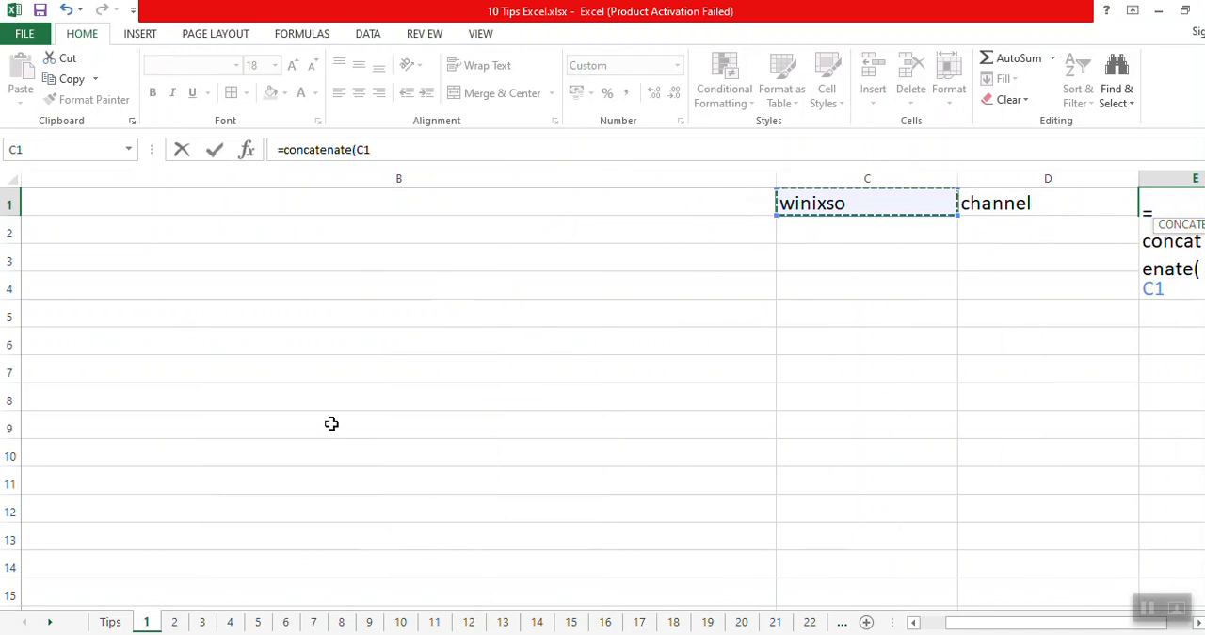
text(')
key(BackSpace)
text(;)
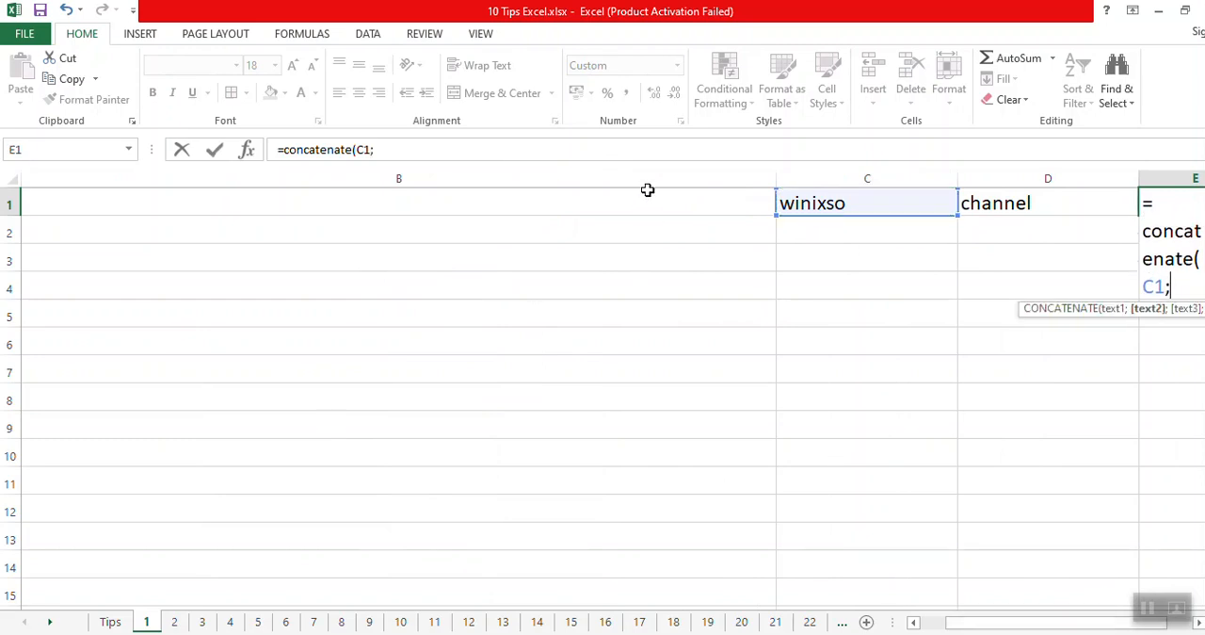
drag(976, 622, 984, 622)
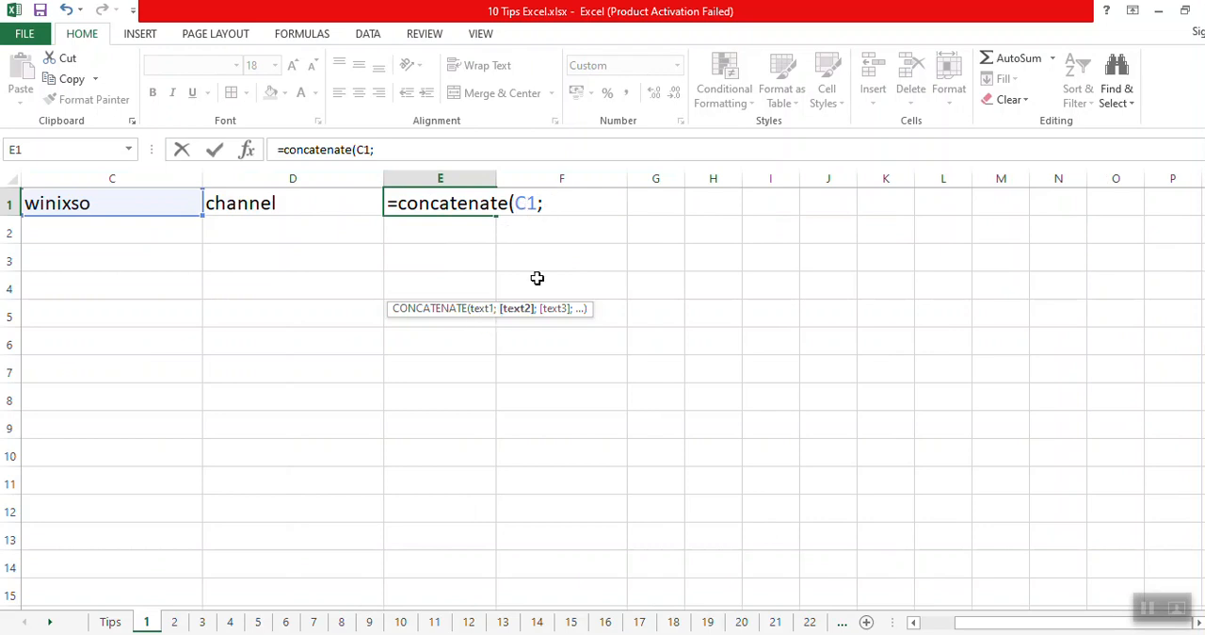
click(270, 203)
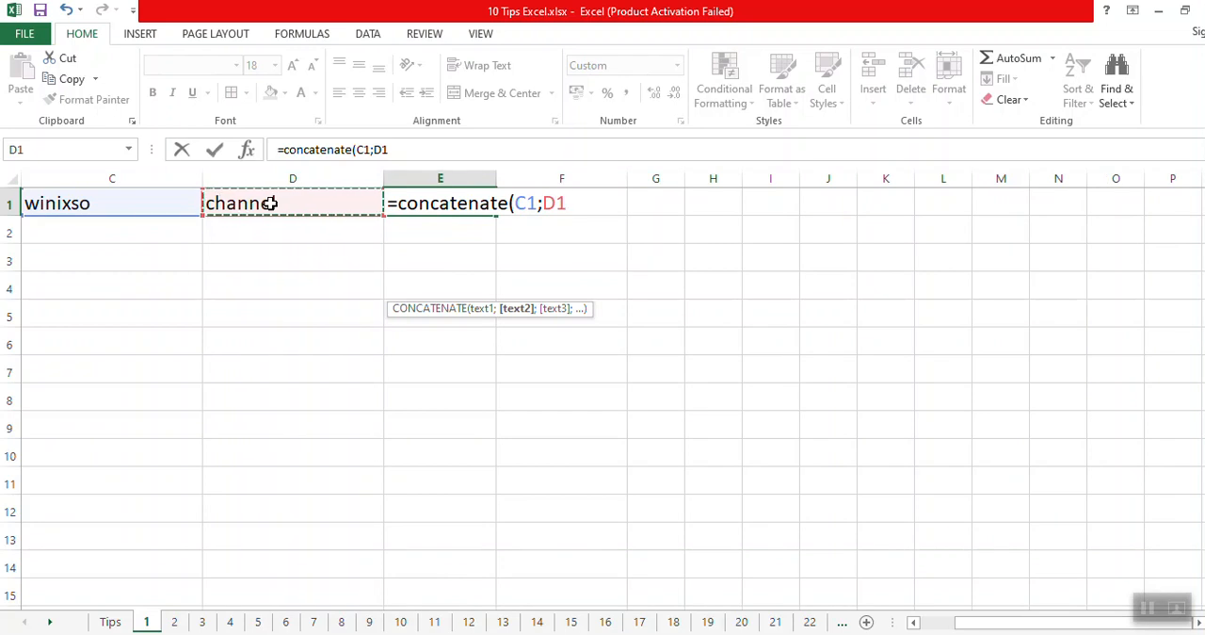
text())
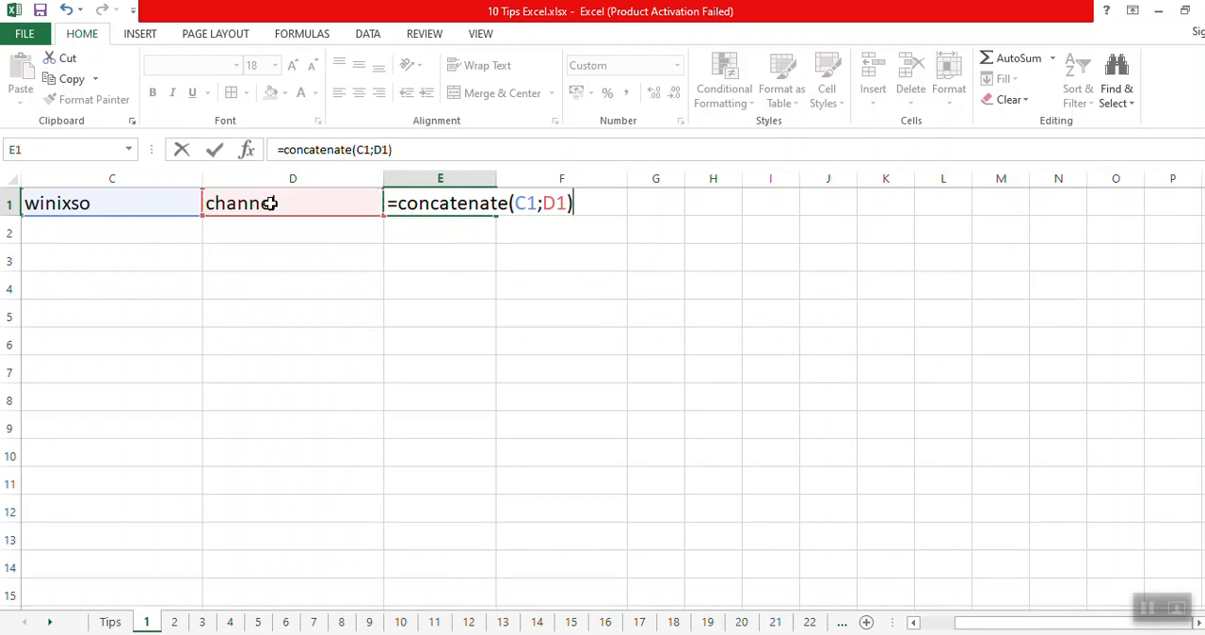
key(Return)
Autofit column E to the joined text.
click(426, 202)
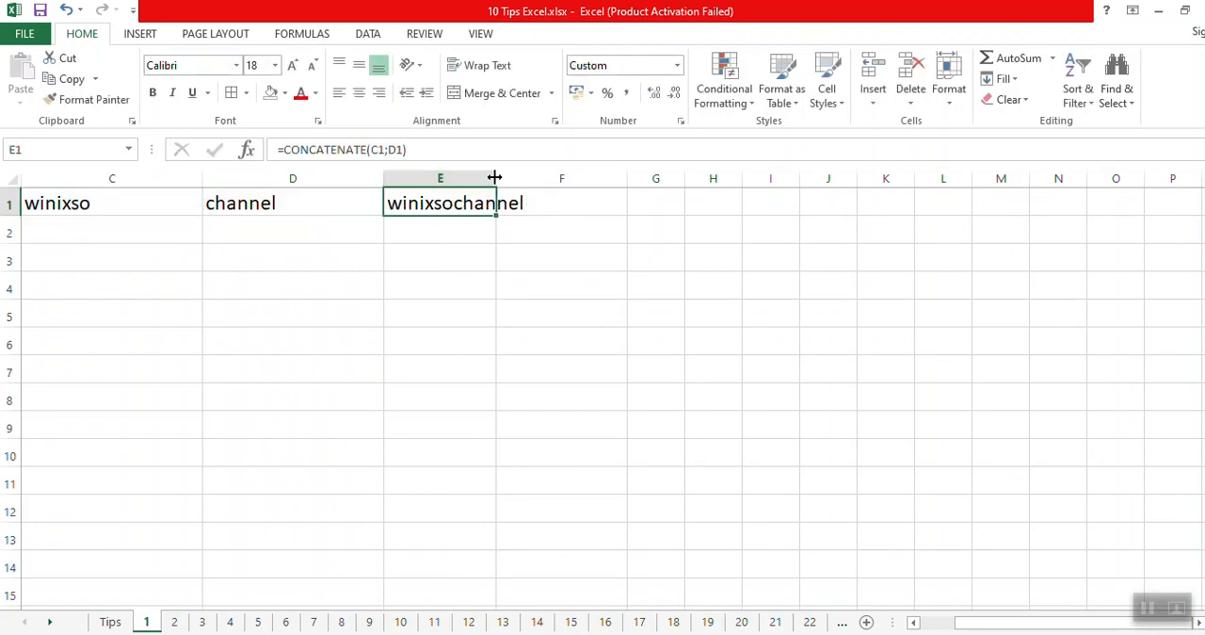
double_click(496, 178)
click(501, 270)
click(487, 207)
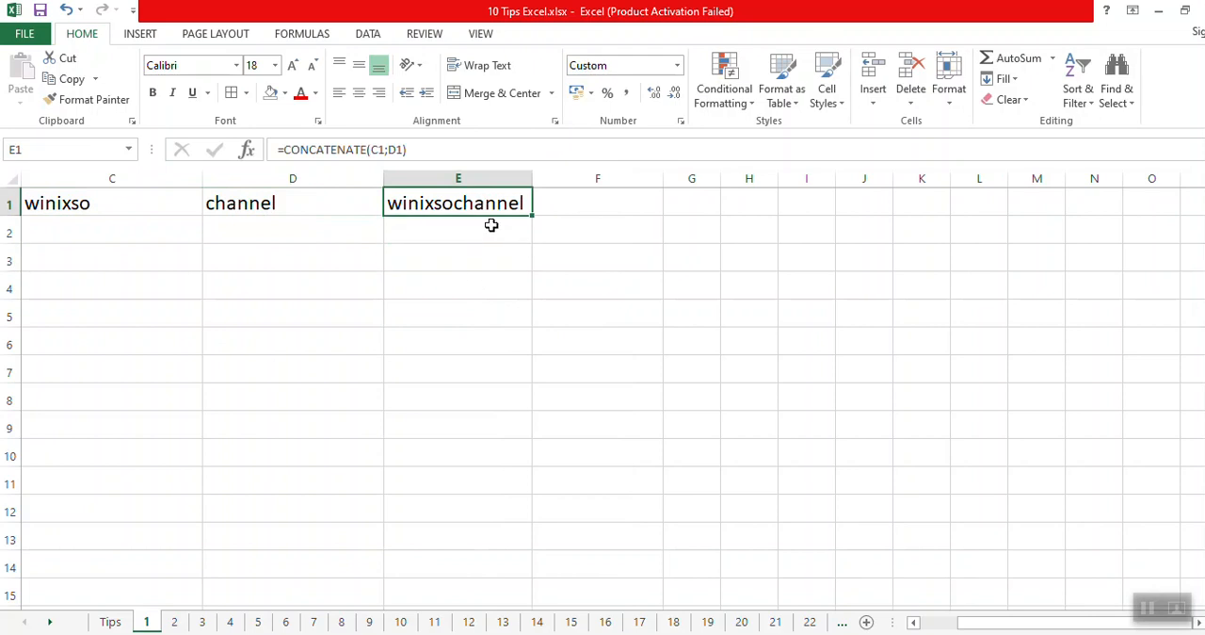
Join C1 and D1 with a space between them in F1, using =CONCATENATE(C1;" ";D1).
click(549, 213)
text(=concatenate()
key(Left)
key(Left)
key(Left)
text(;)
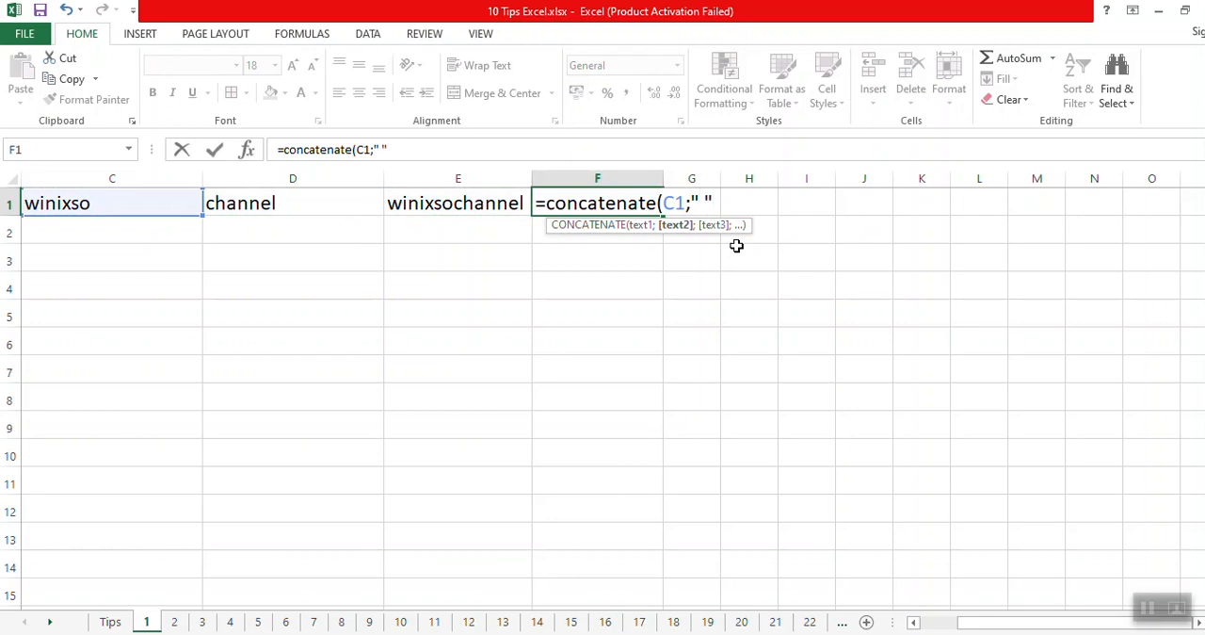
text(;)
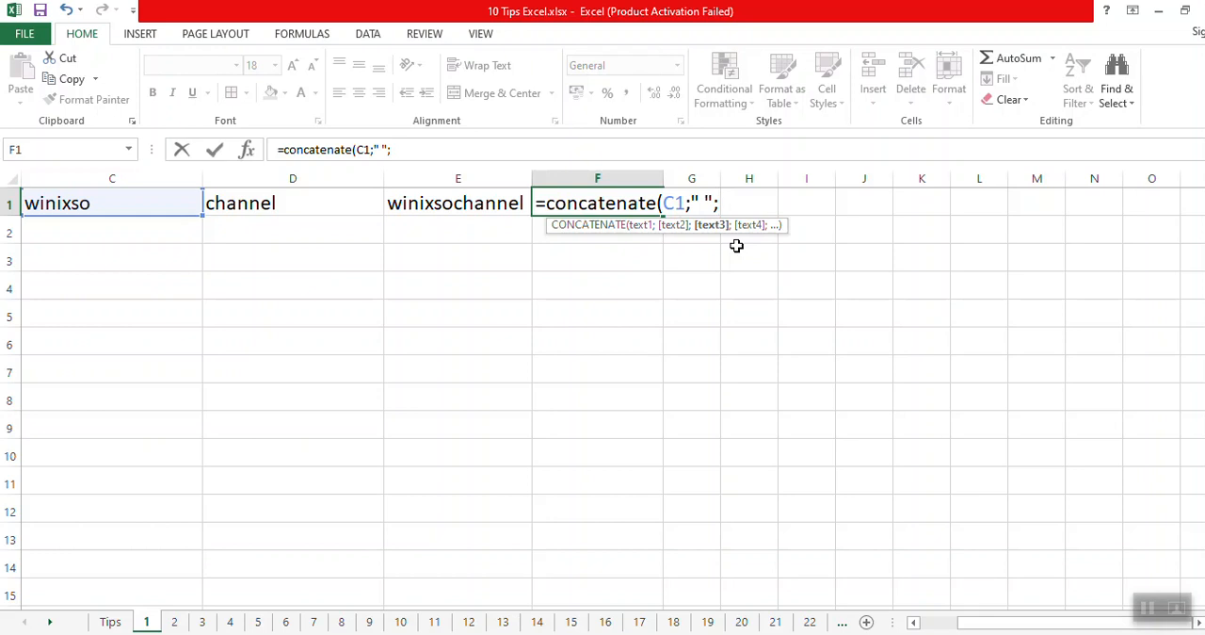
click(304, 204)
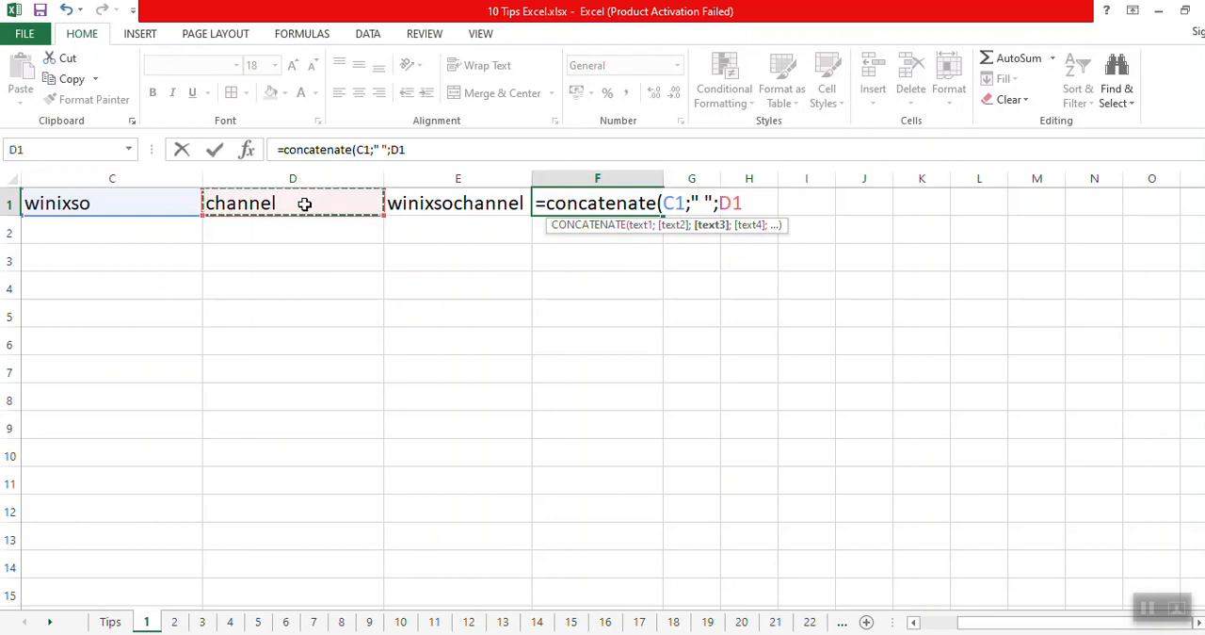
text())
key(Return)
Autofit column F to the spaced text, and select F1 to review its formula.
click(638, 200)
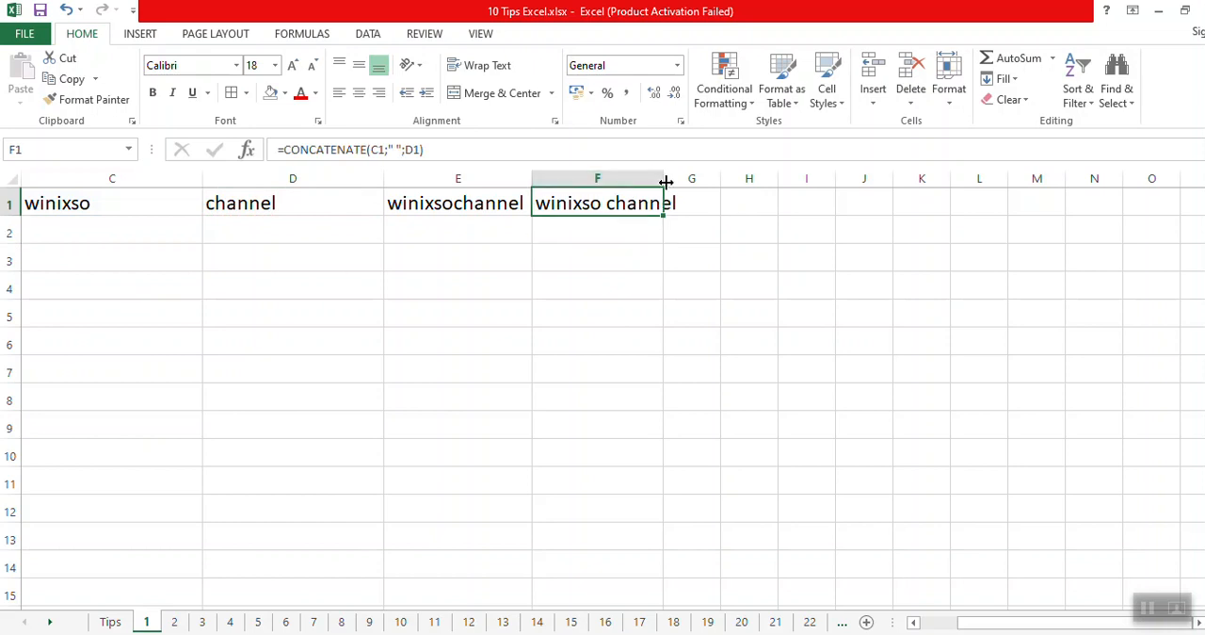
double_click(663, 179)
click(649, 249)
click(595, 205)
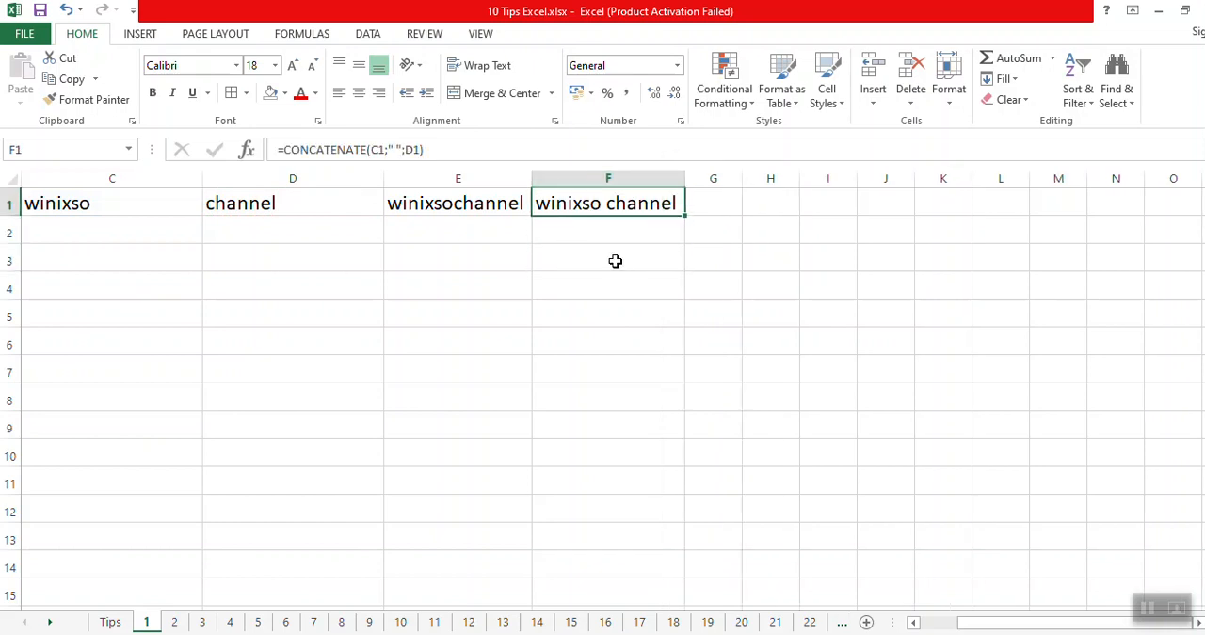
click(609, 248)
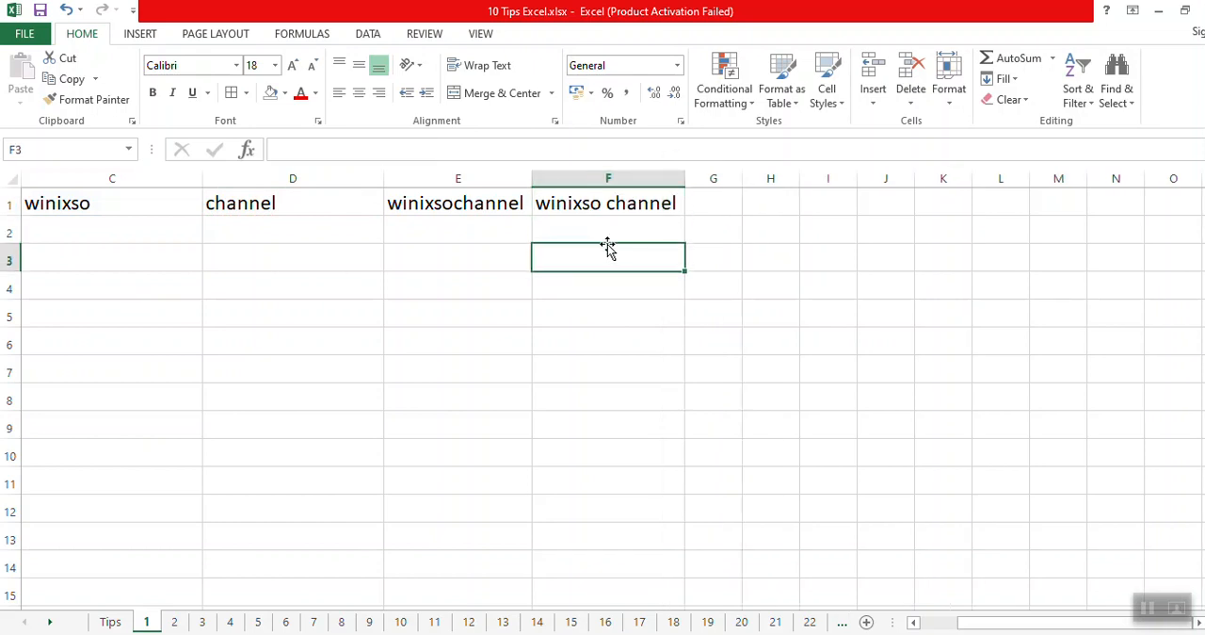
click(624, 202)
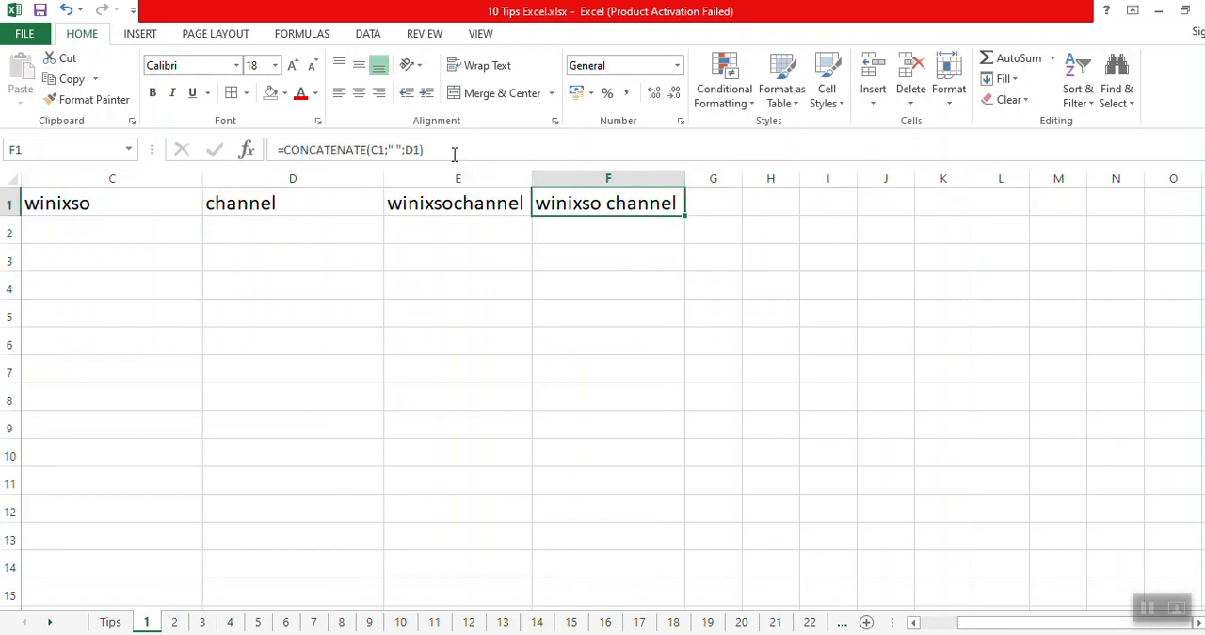
drag(454, 153, 275, 152)
click(603, 259)
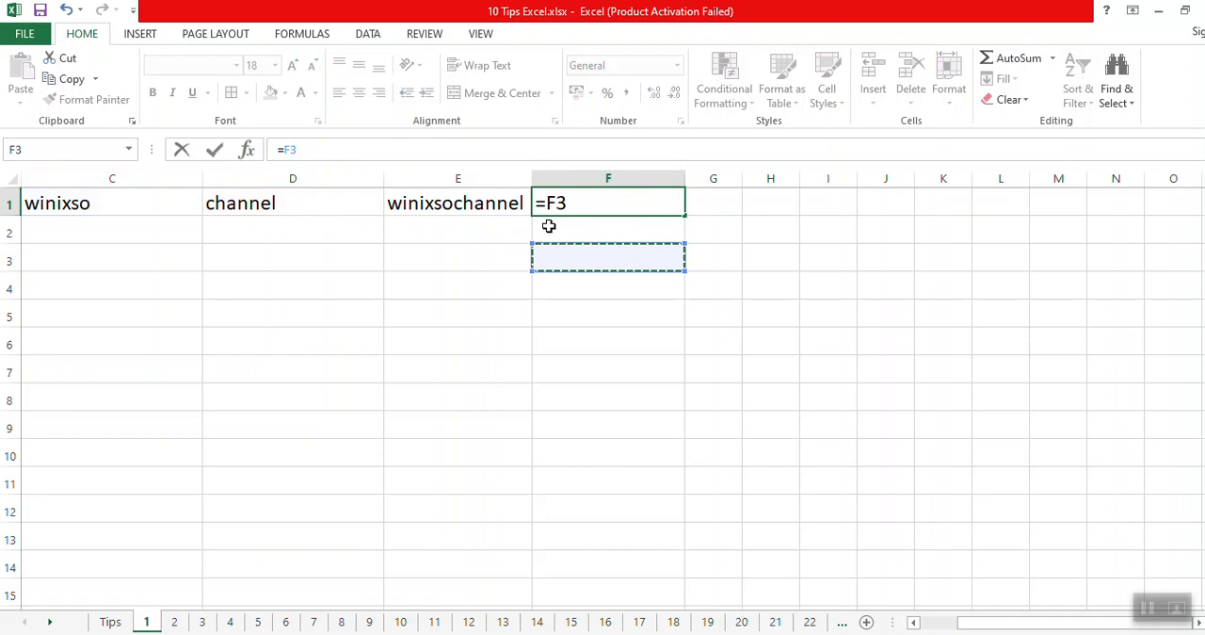
key(Escape)
Copy the joined text in F1 and paste only its value into F3.
click(617, 250)
click(614, 210)
click(620, 269)
click(612, 205)
key(ctrl+c)
click(589, 250)
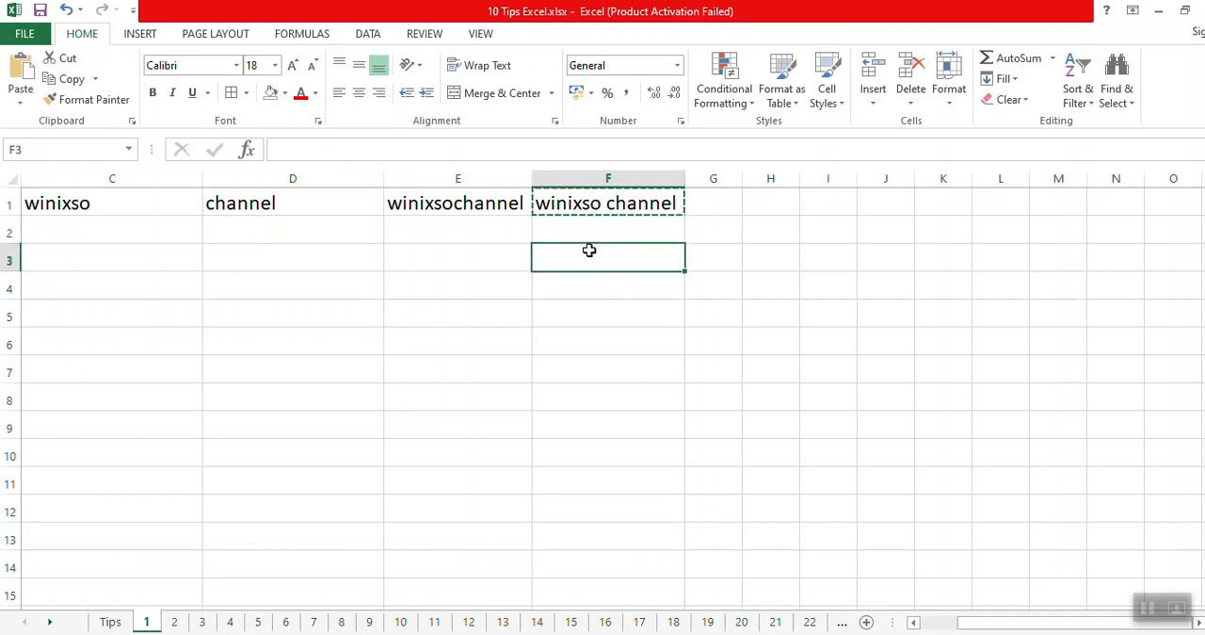
right_click(589, 252)
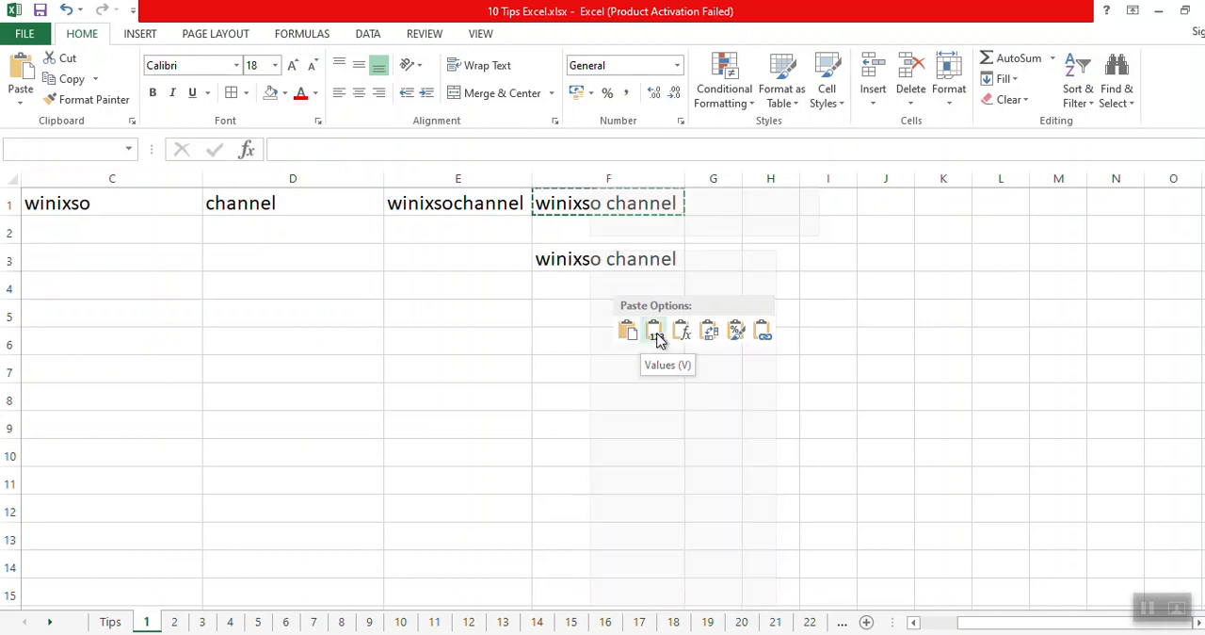
click(657, 337)
Color the pasted text in F3 red.
click(590, 360)
click(591, 252)
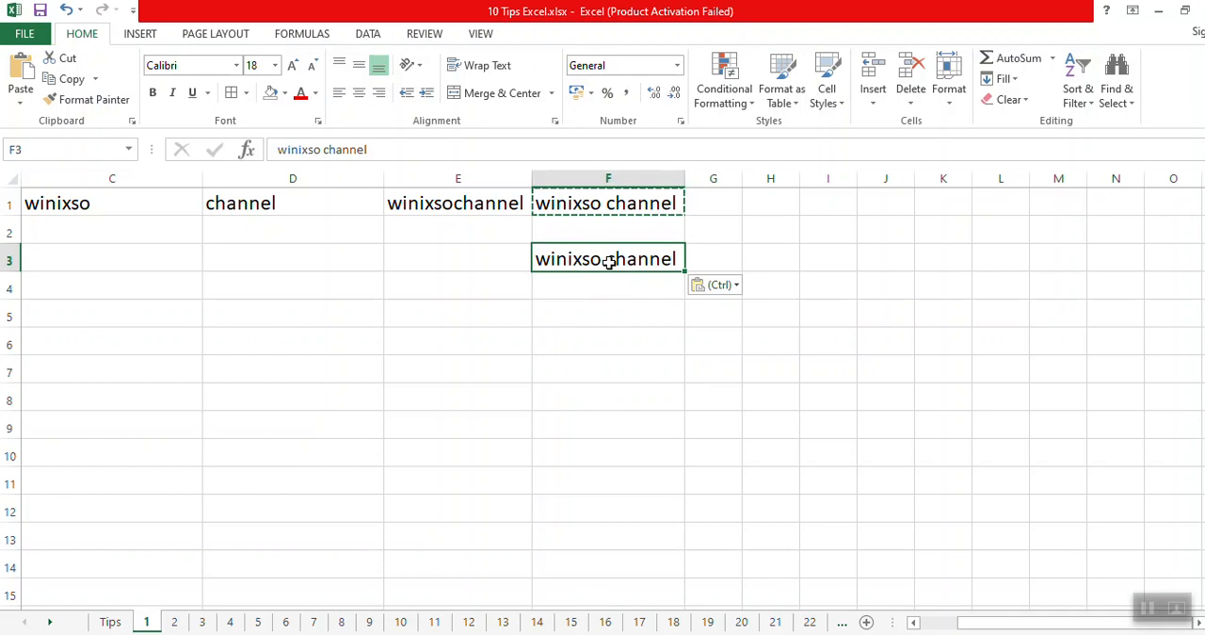
click(301, 95)
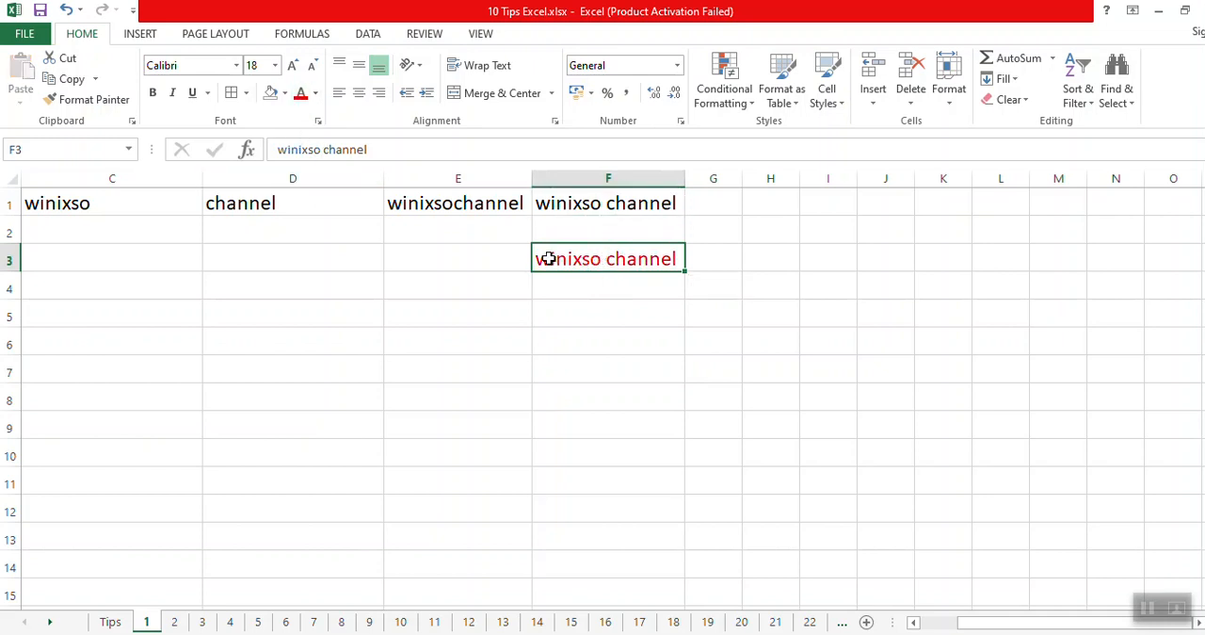
Compare the underlying content of the pasted text in F3 with that of the joined text in F1.
drag(384, 151, 277, 150)
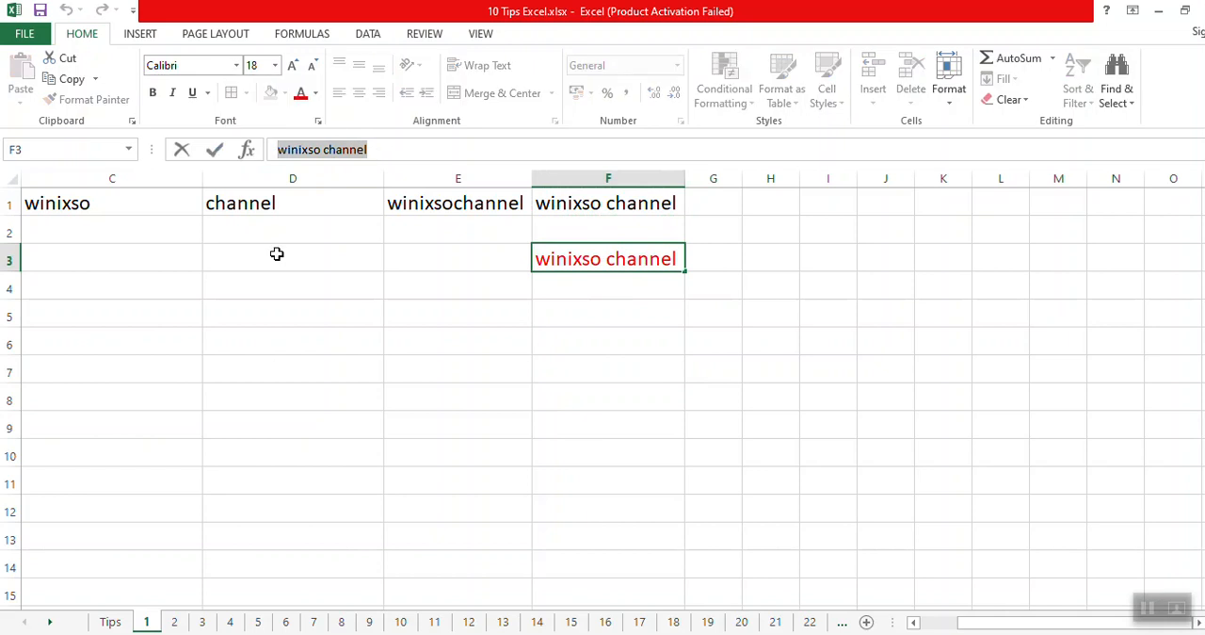
click(397, 278)
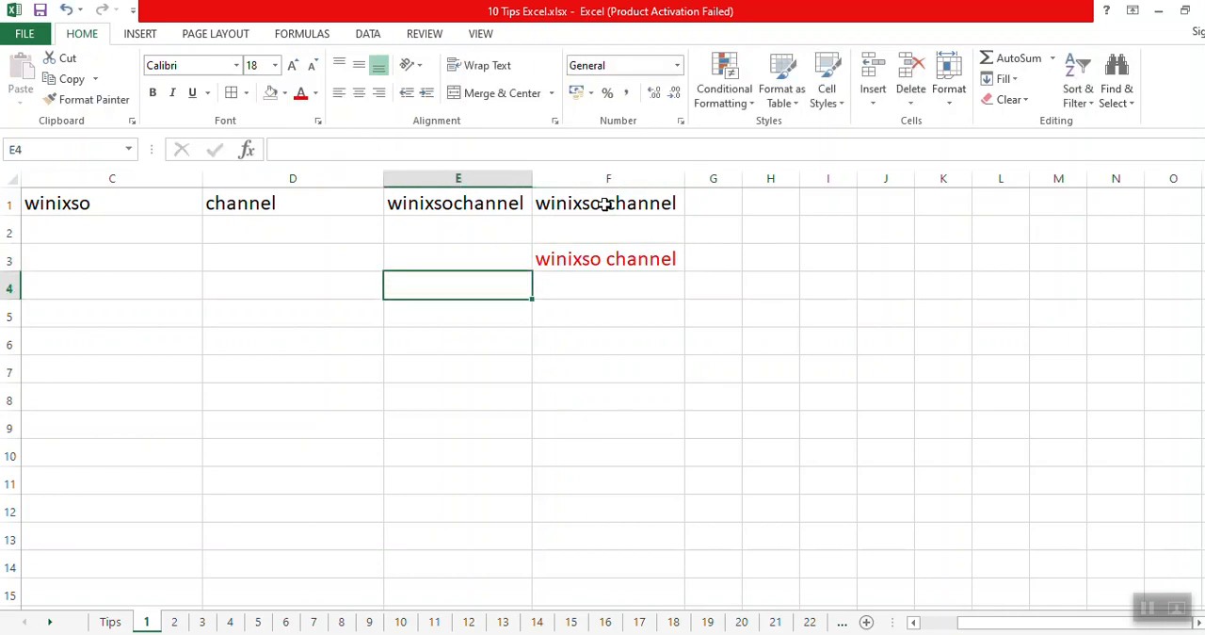
click(605, 204)
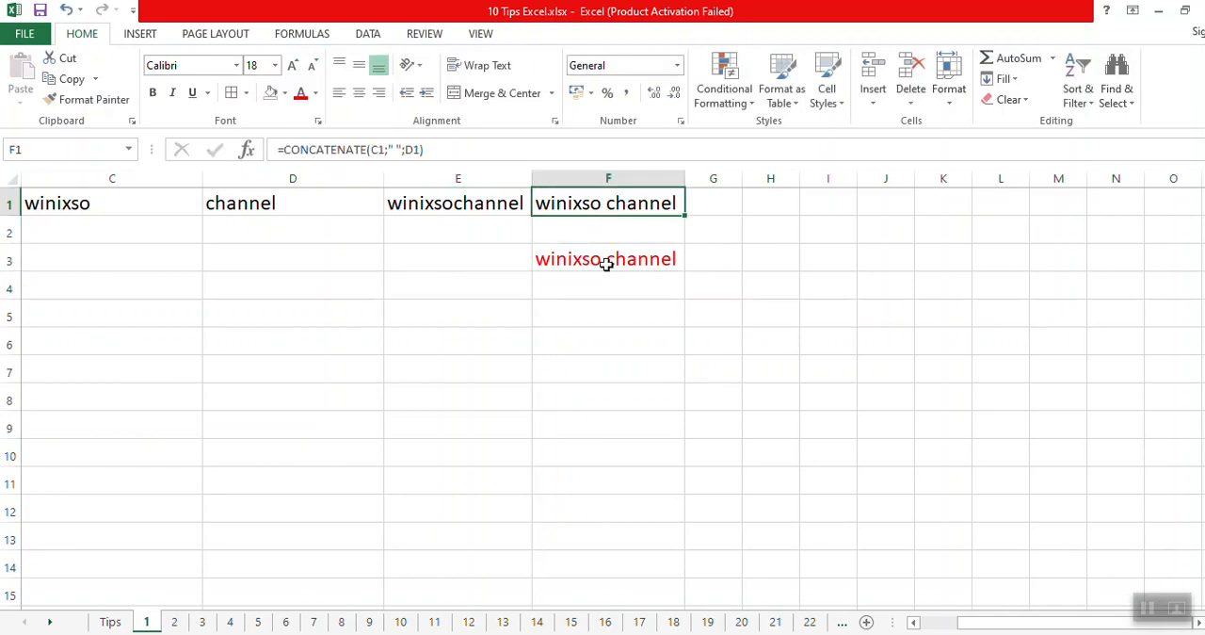
triple_click(520, 151)
click(278, 283)
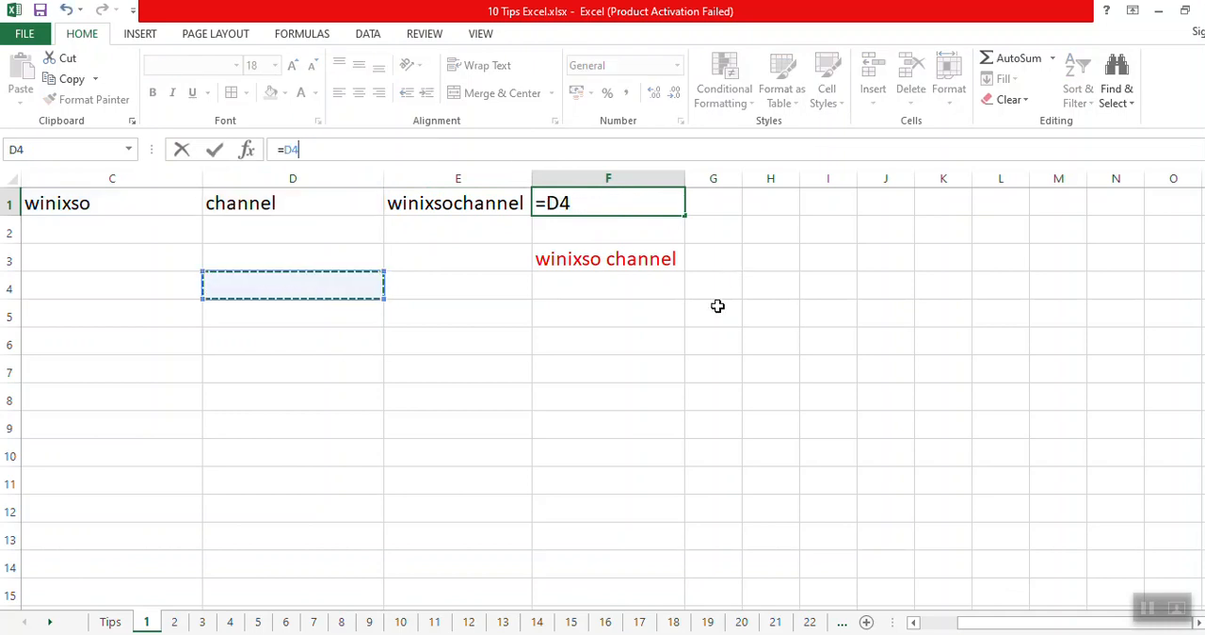
key(Escape)
click(641, 395)
click(619, 266)
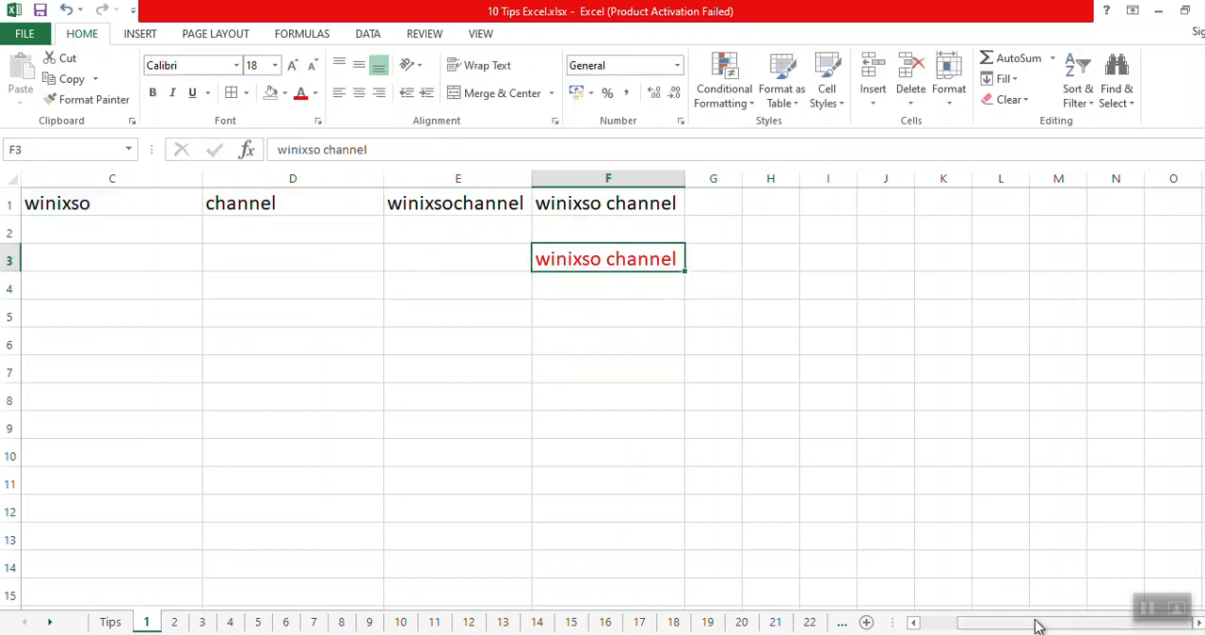
Clear the text-joining examples from C1:F3.
drag(1039, 624, 989, 625)
drag(584, 191, 574, 260)
key(Delete)
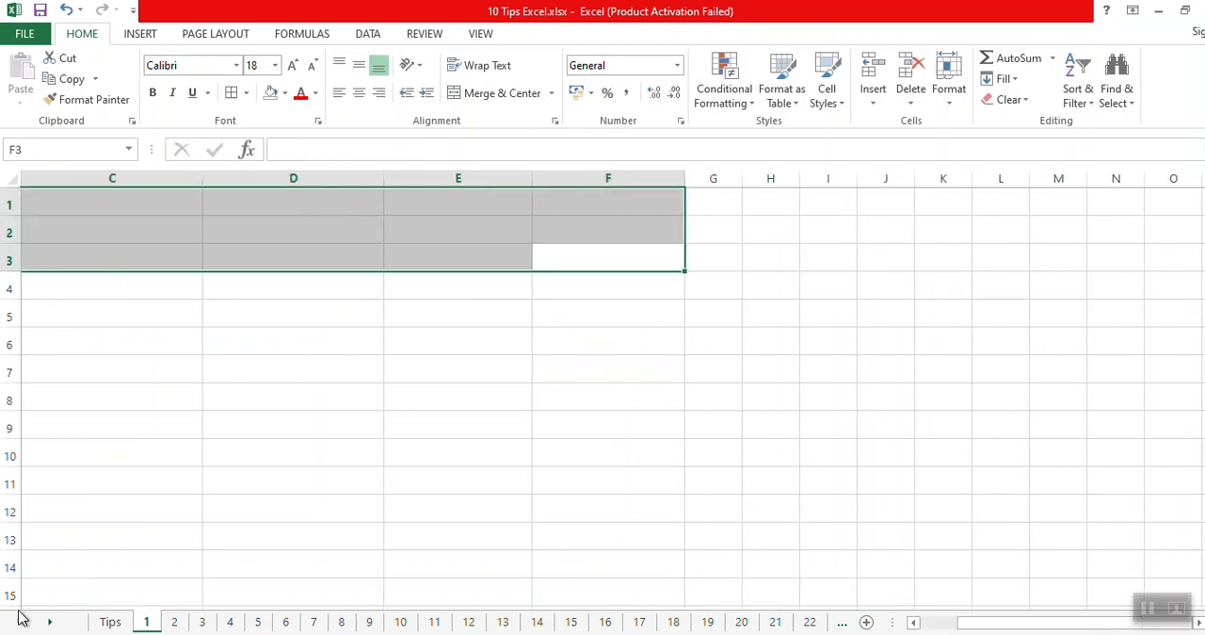
Reveal tip 8 on the Tips sheet by removing the black fill from A9:B9.
click(111, 622)
drag(54, 477, 150, 476)
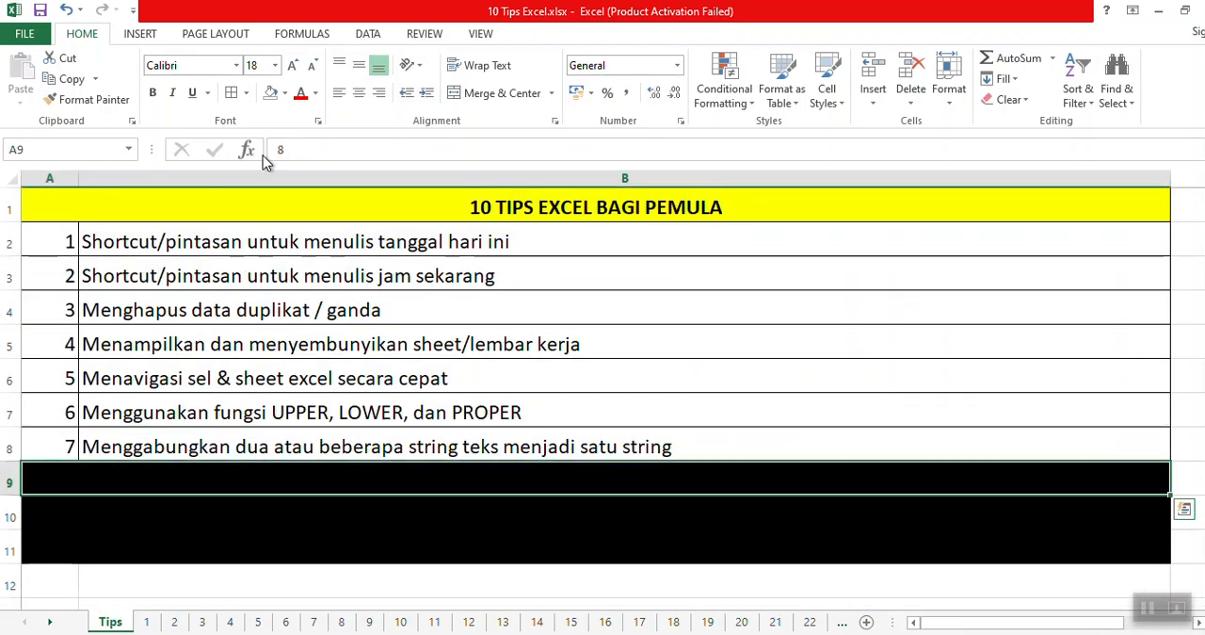
click(270, 94)
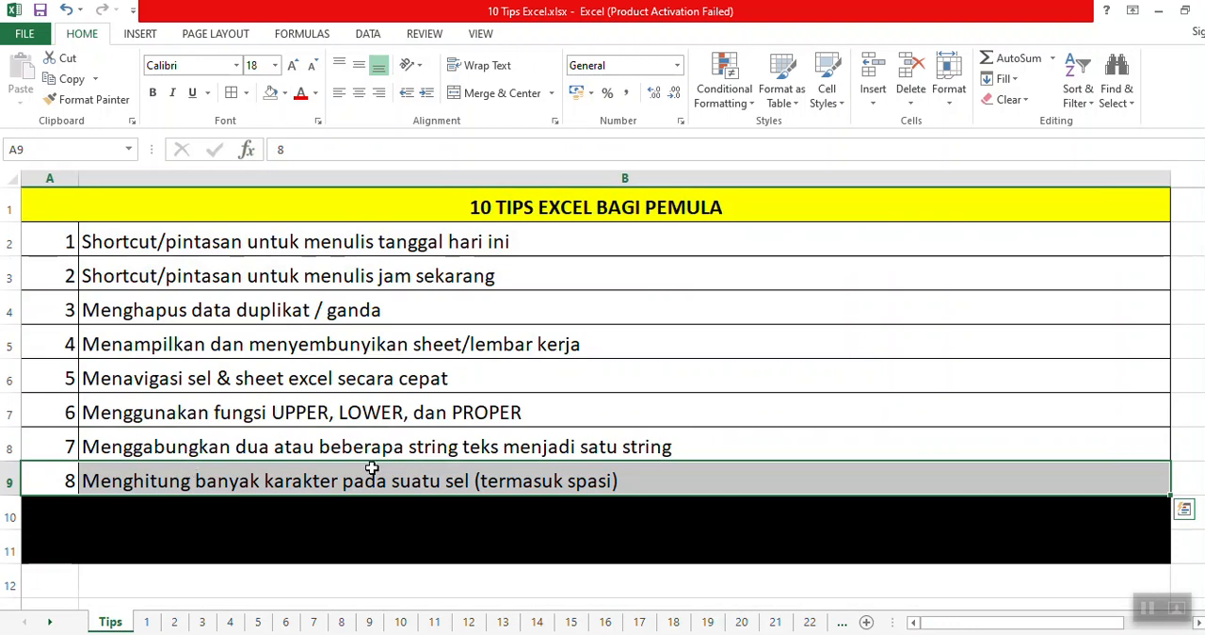
click(551, 480)
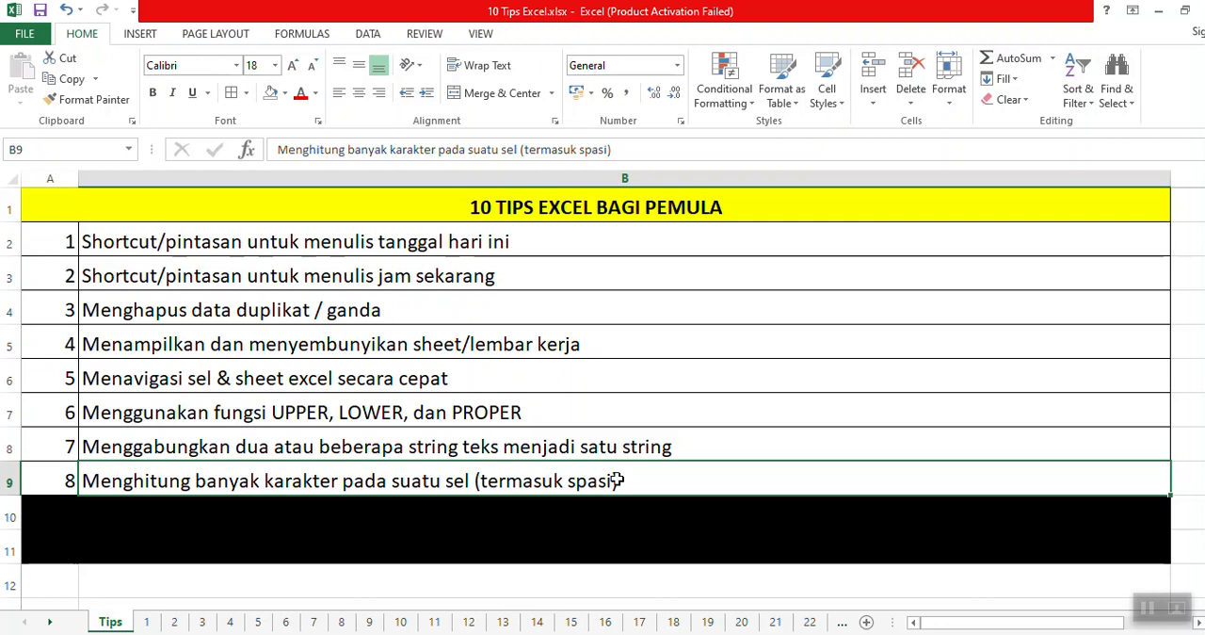
click(471, 533)
key(Up)
key(Up)
key(Right)
key(Left)
key(Left)
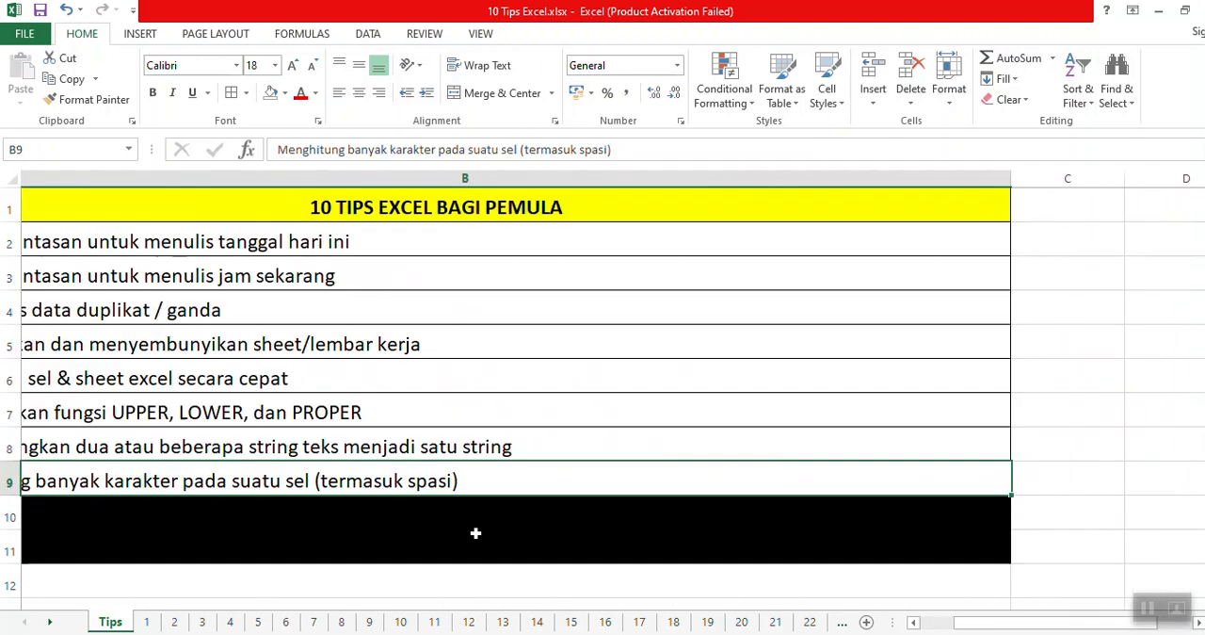
key(Right)
key(Right)
key(Left)
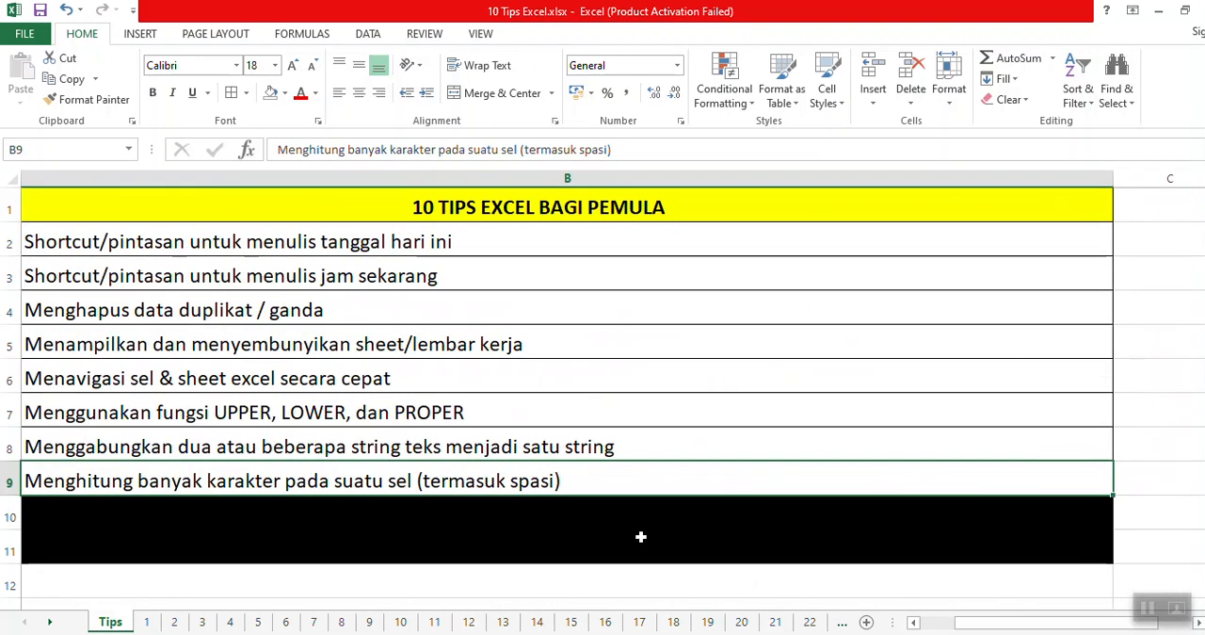
Count the characters of the tip 7 text in B12, using =LEN(B8).
click(409, 574)
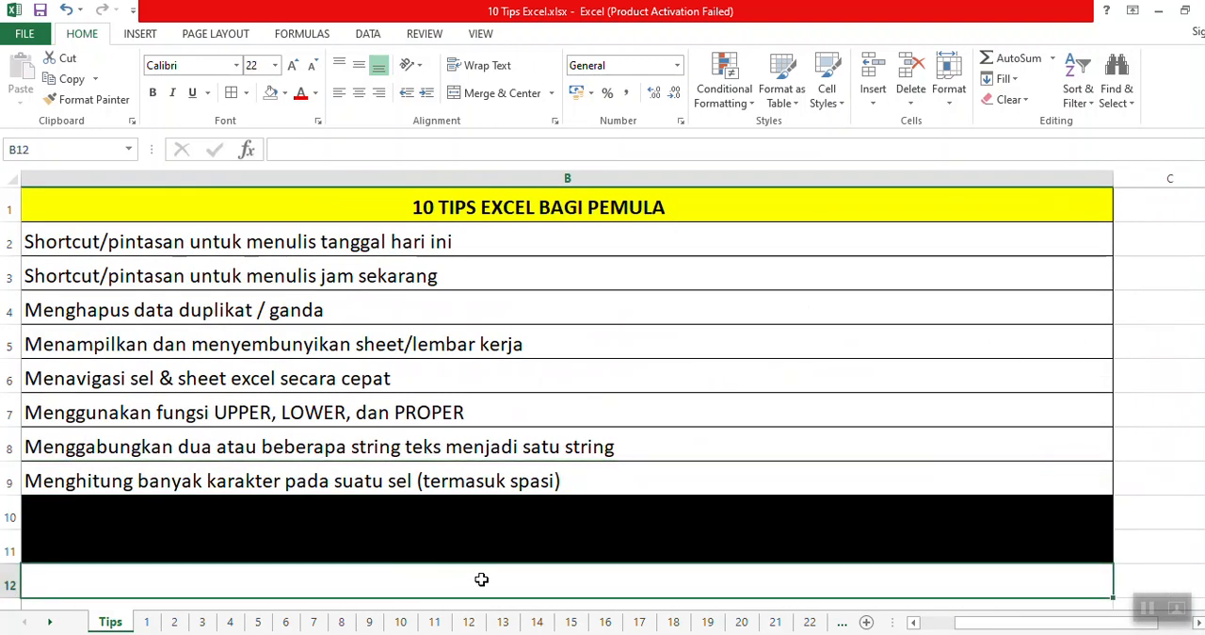
text(=len)
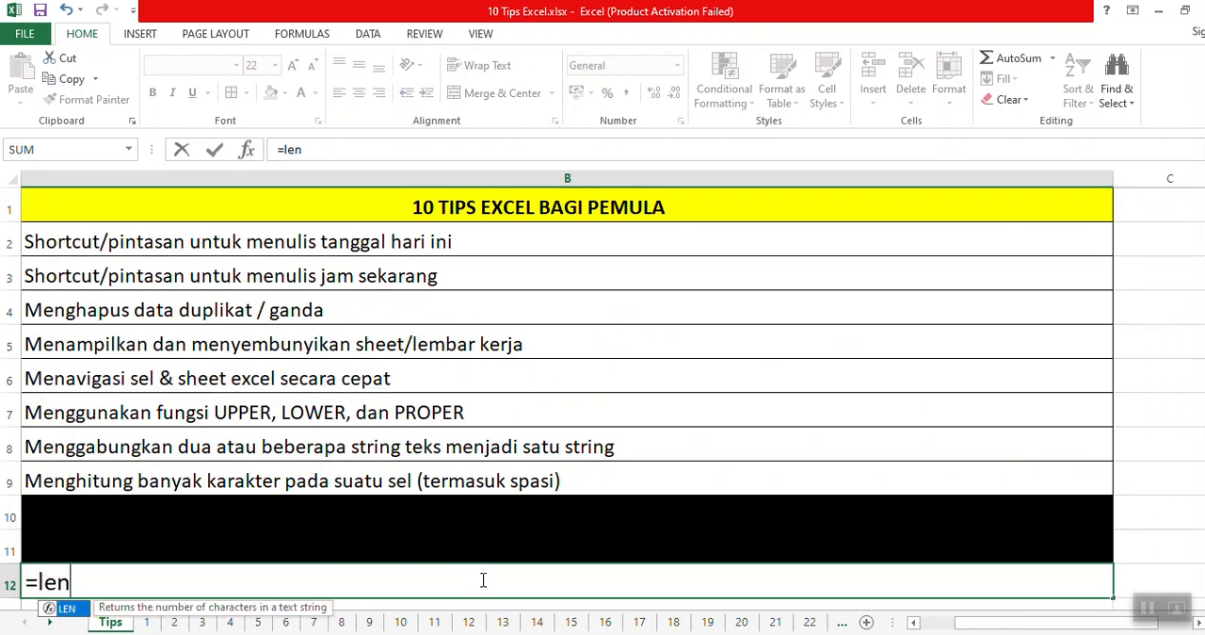
text(()
key(Up)
key(Up)
key(Up)
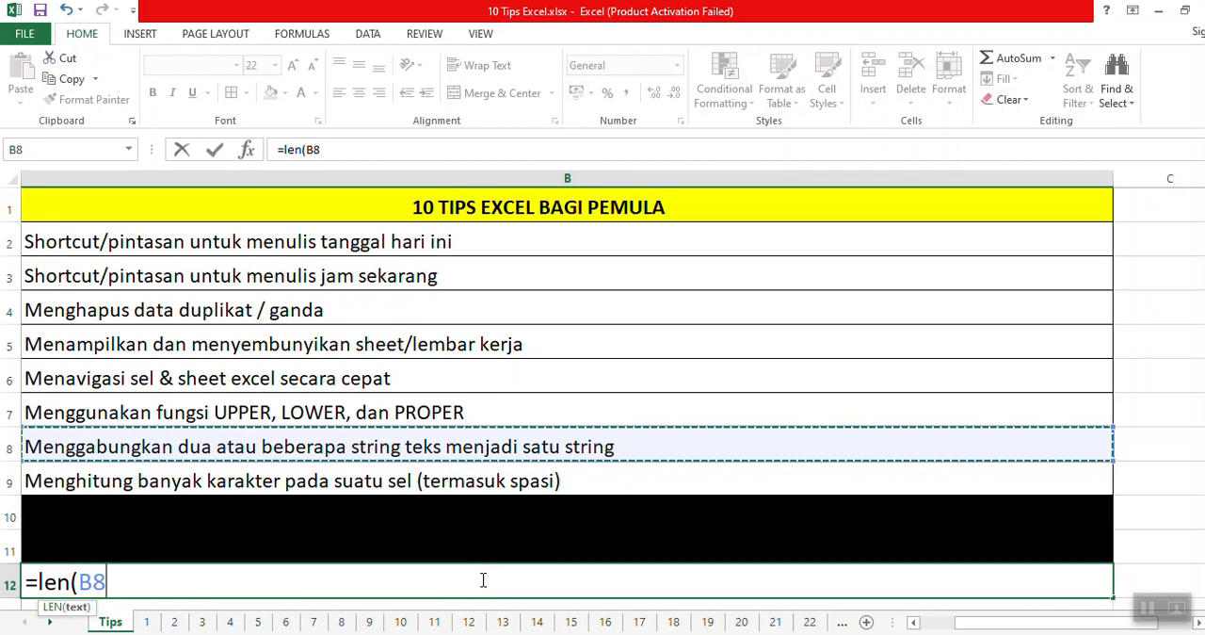
text())
key(Return)
Check the LEN example against the text in B8, and clear the formula from B12.
key(Up)
click(249, 412)
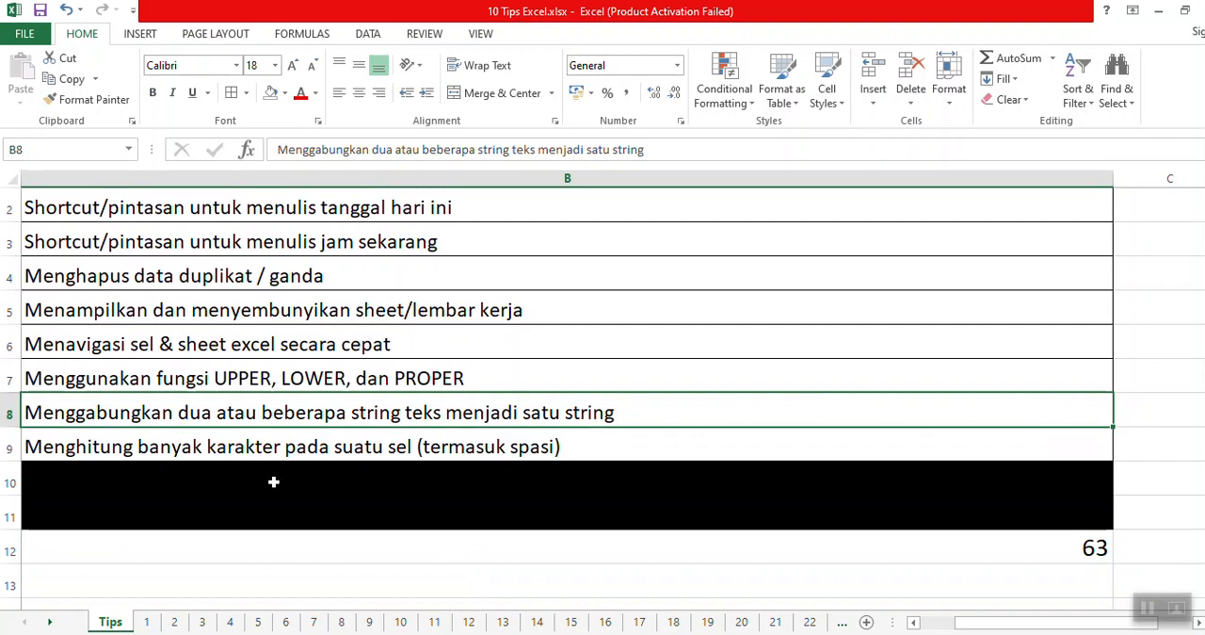
click(1050, 543)
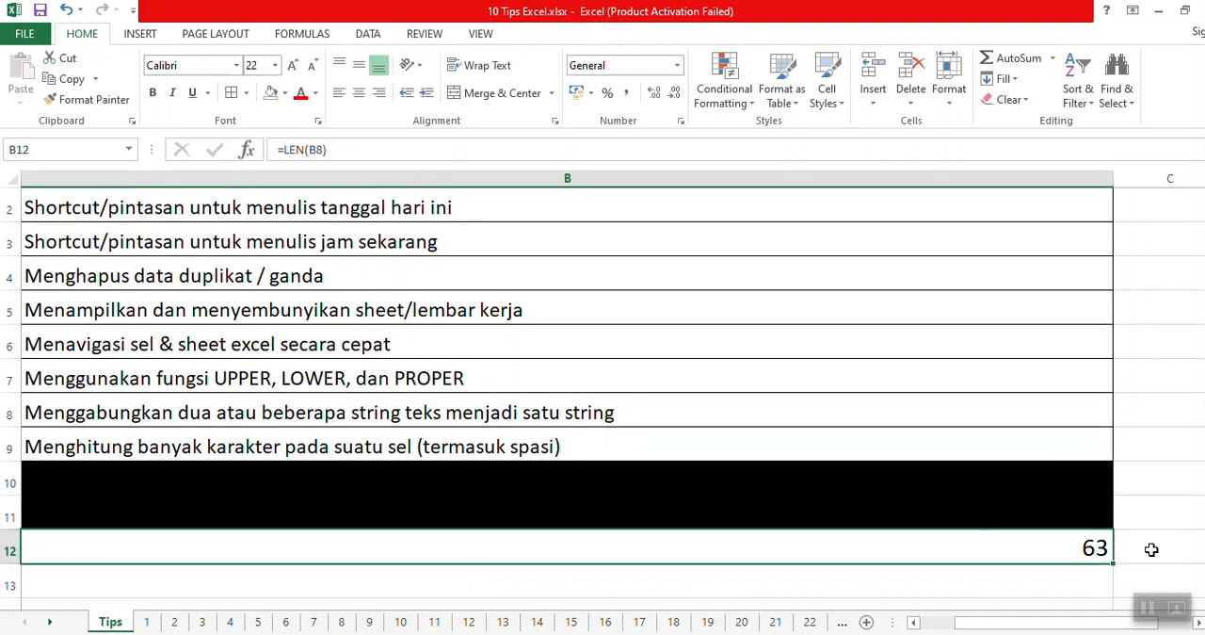
Reveal tip 9 by removing the black fill from A10:B10.
click(342, 471)
key(Left)
key(shift+Right)
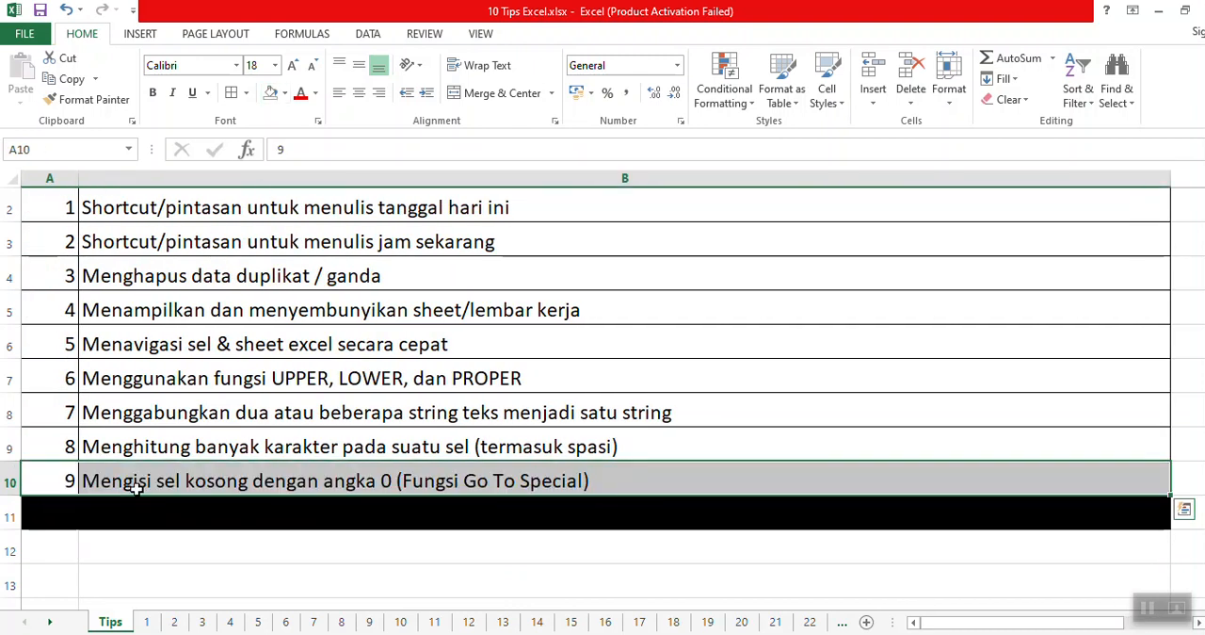
click(131, 480)
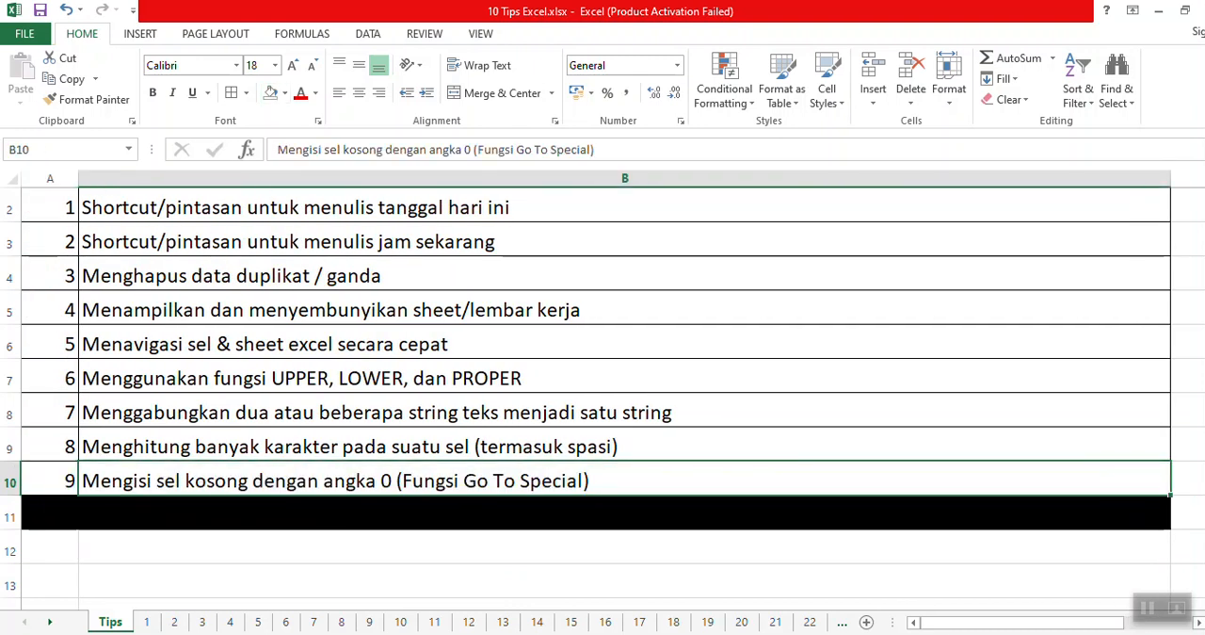
On sheet 1, enter the headers Nama in C1 and Nilai in D1.
click(141, 623)
click(81, 197)
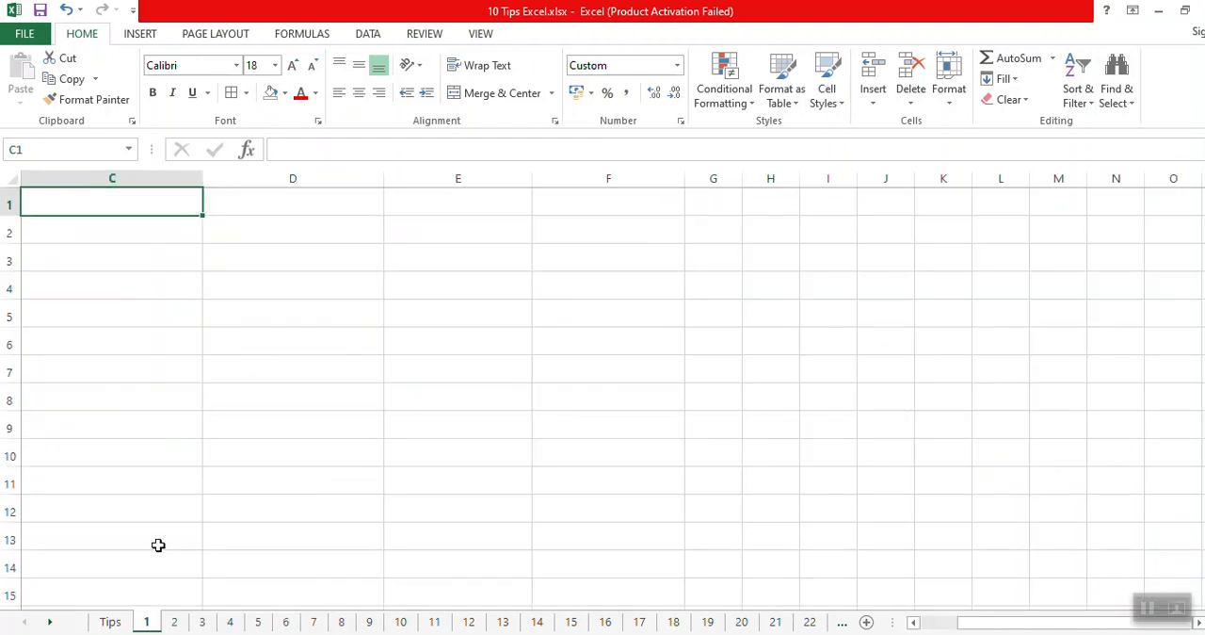
click(107, 622)
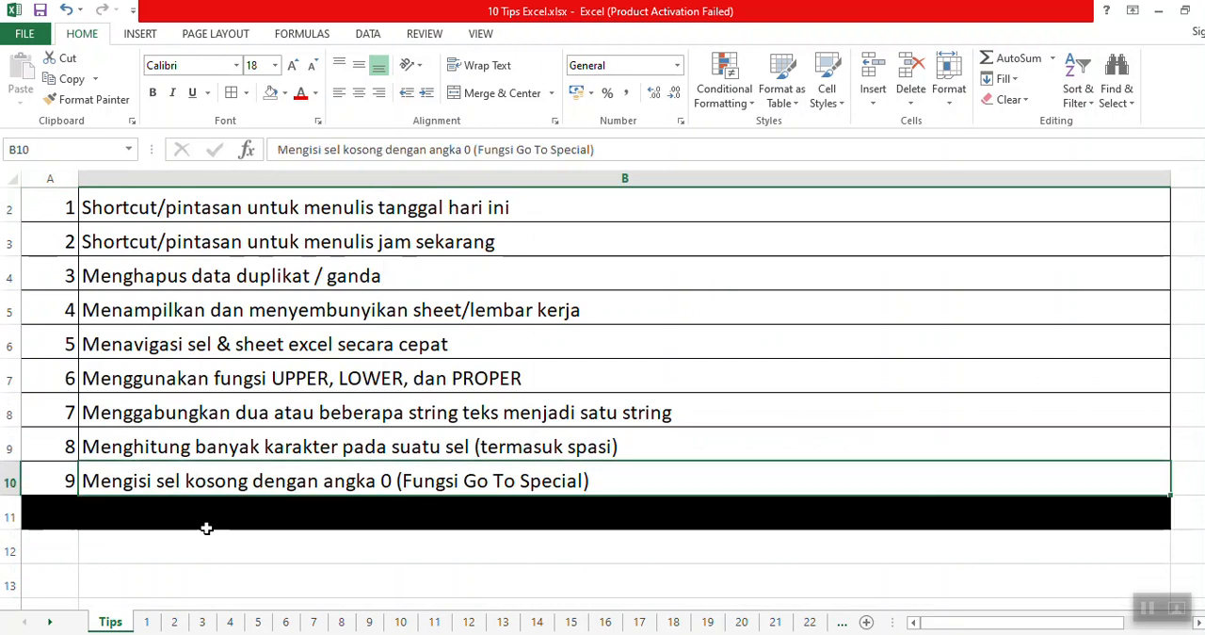
click(153, 622)
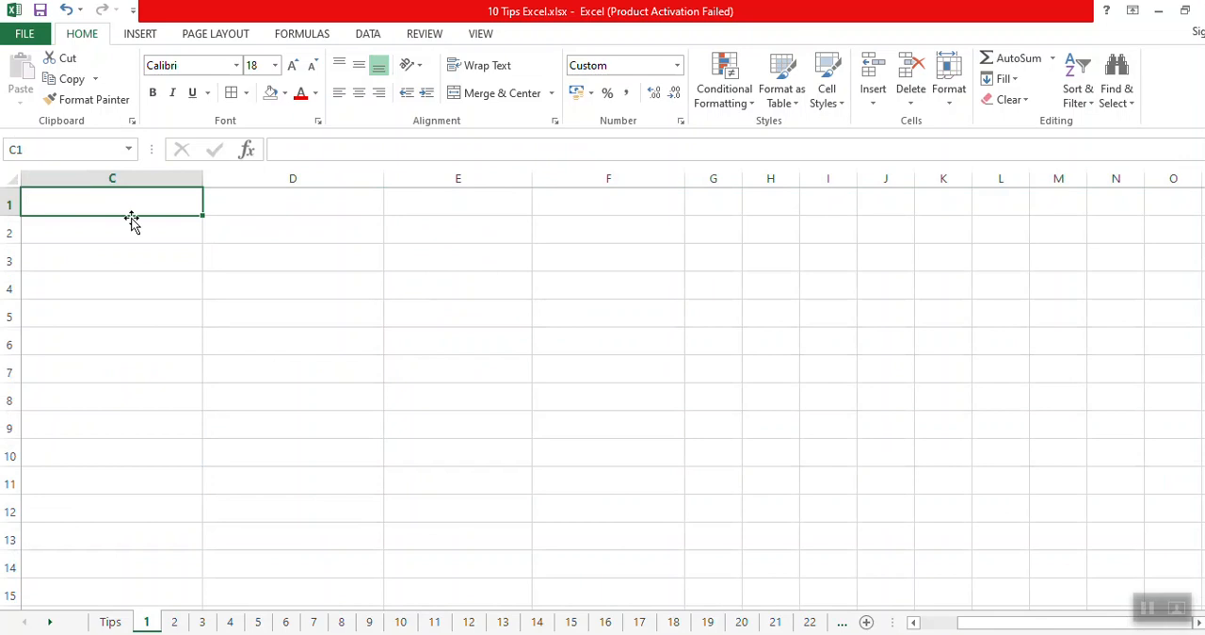
text(Nama)
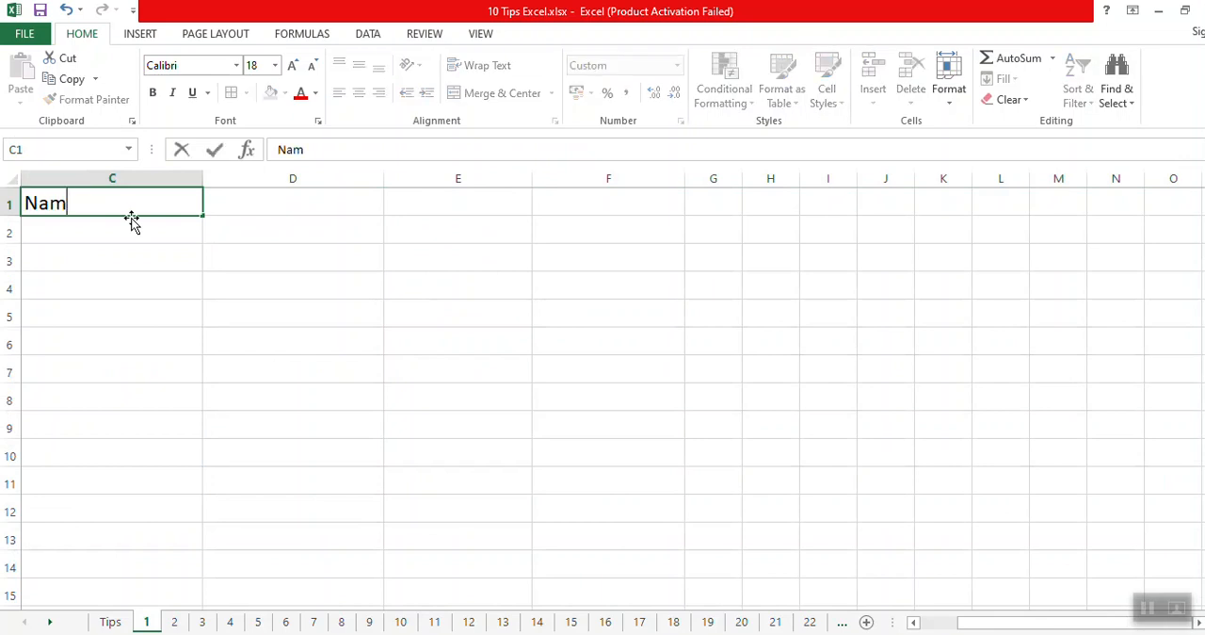
key(Tab)
text(Nilai)
key(Return)
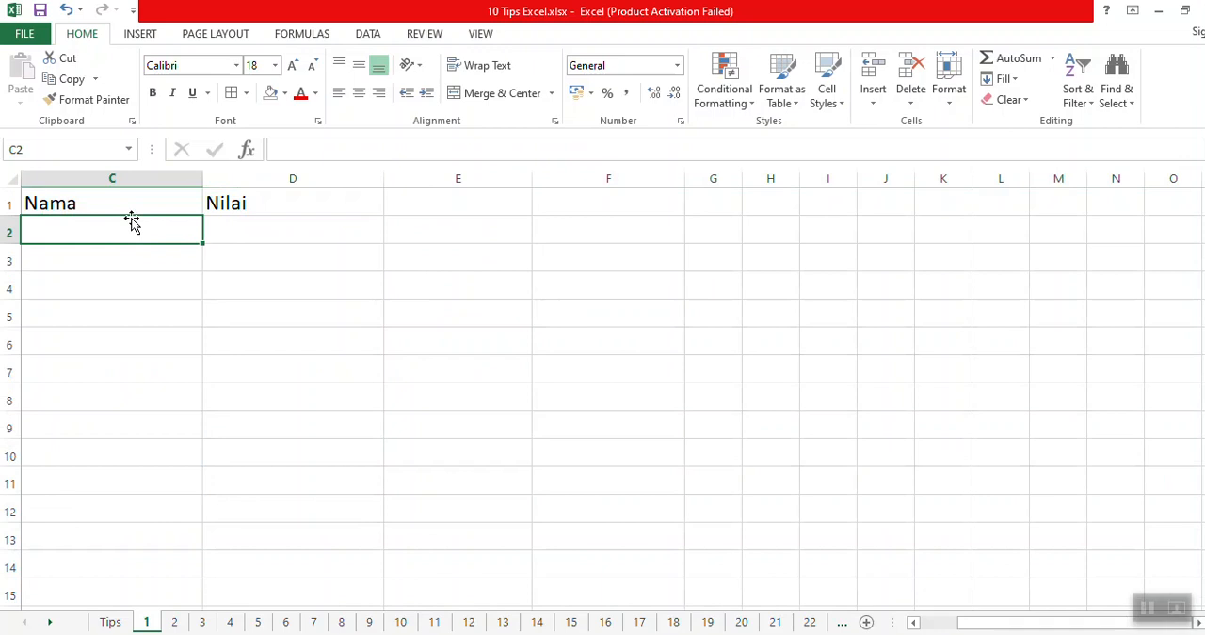
Enter three people's first names in C2:C4 under the Nama header.
text(Charle)
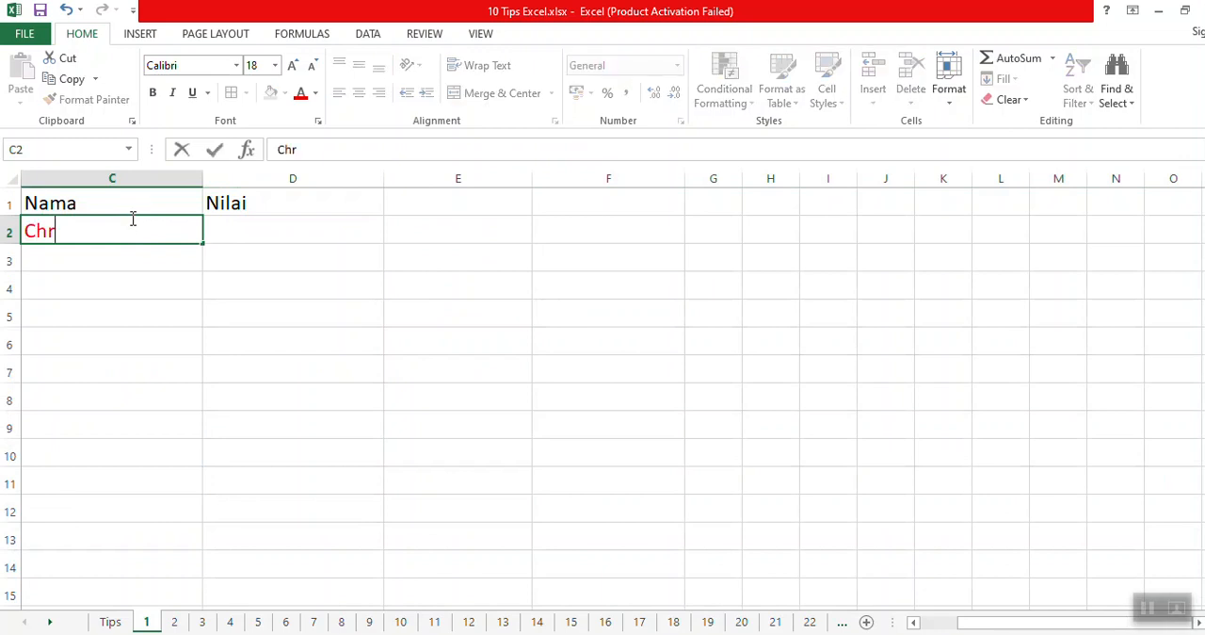
text(s)
key(Return)
text(Anita)
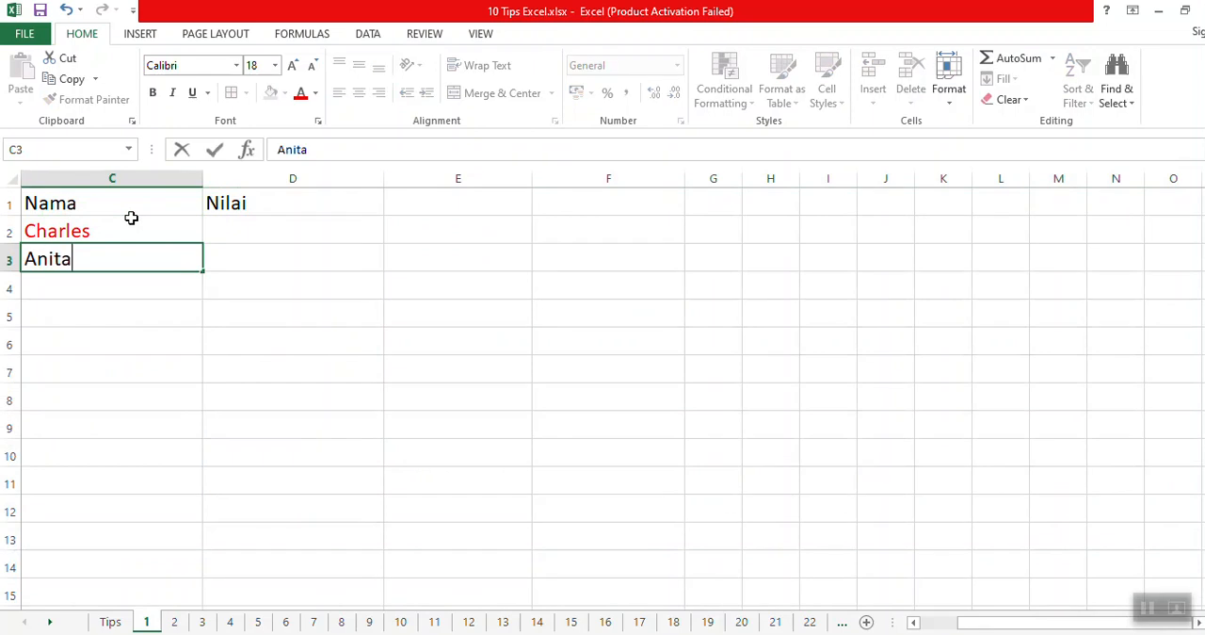
key(Return)
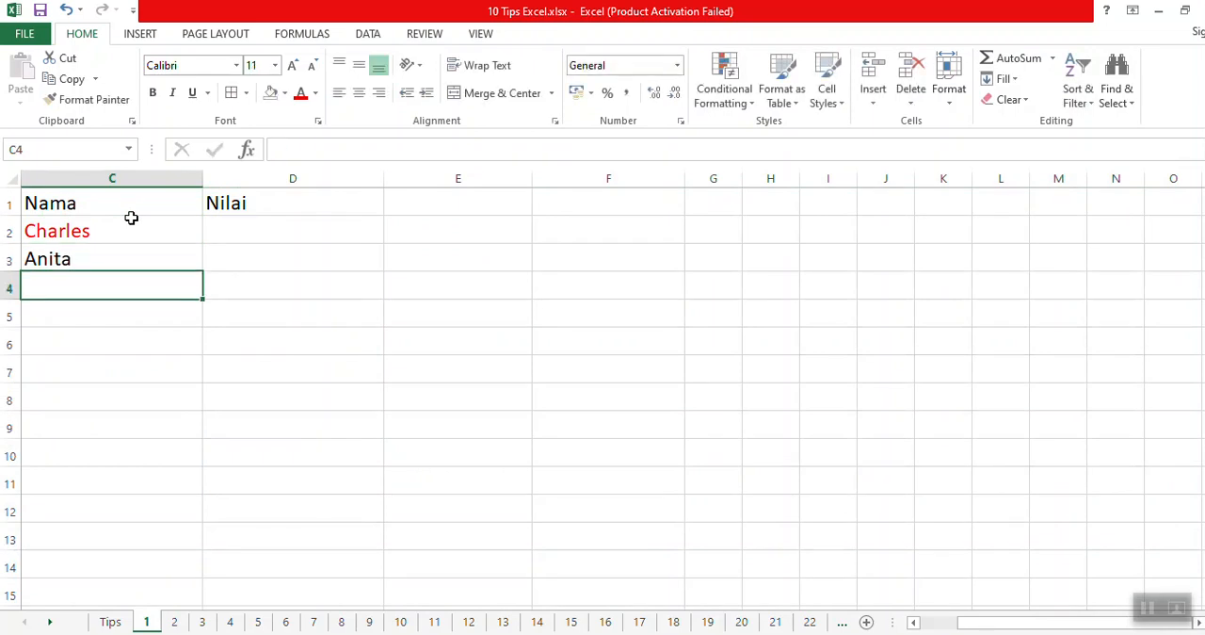
text(Fe)
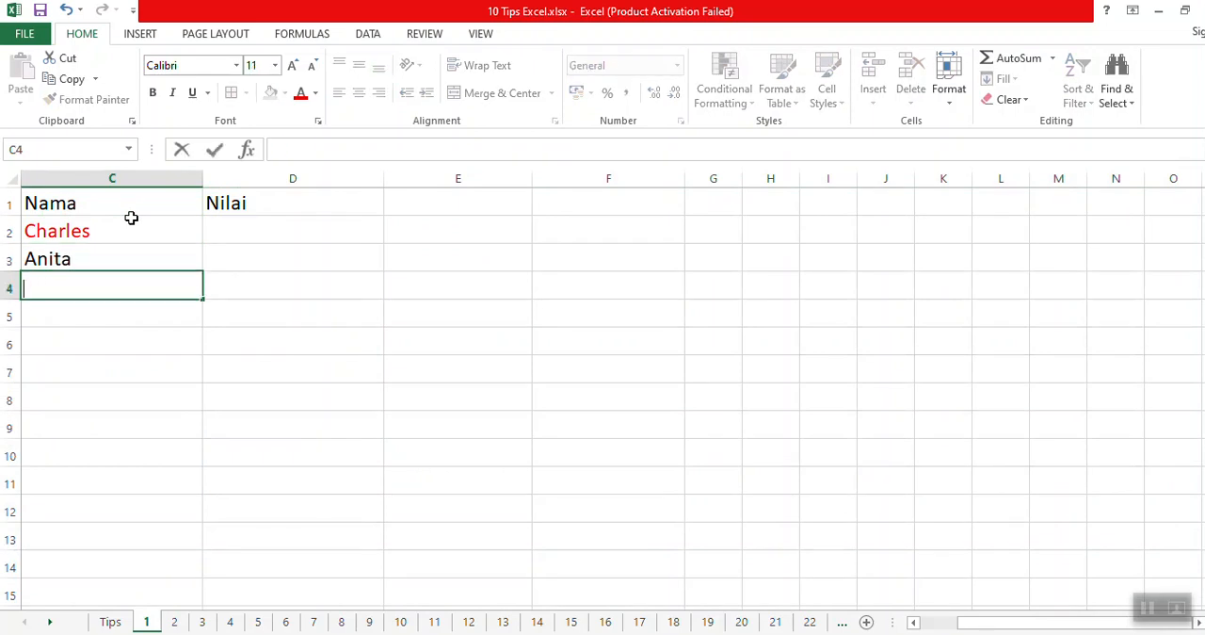
text(rli)
key(Return)
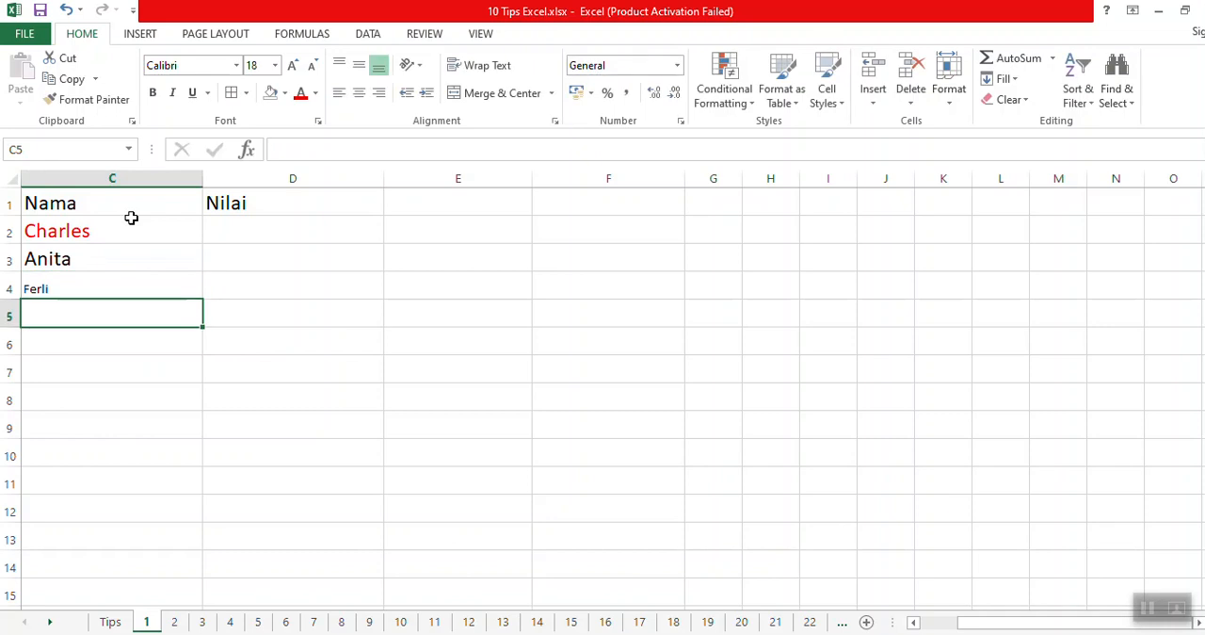
Set the font size of the name in C4 to 18.
click(87, 290)
click(127, 254)
click(119, 279)
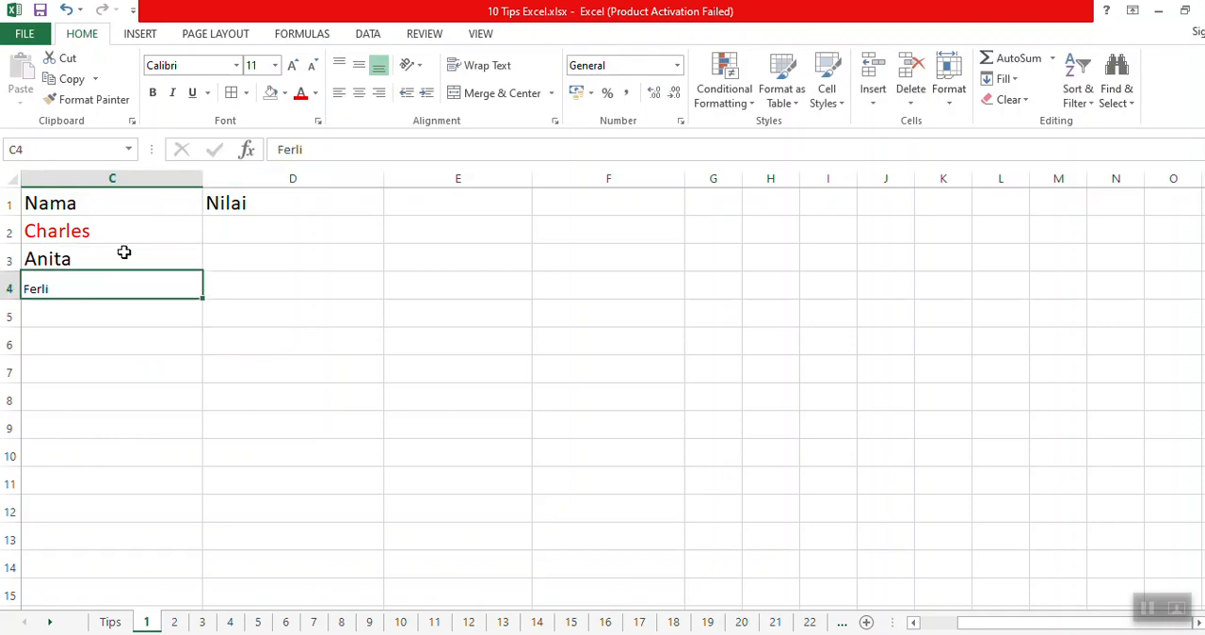
click(275, 65)
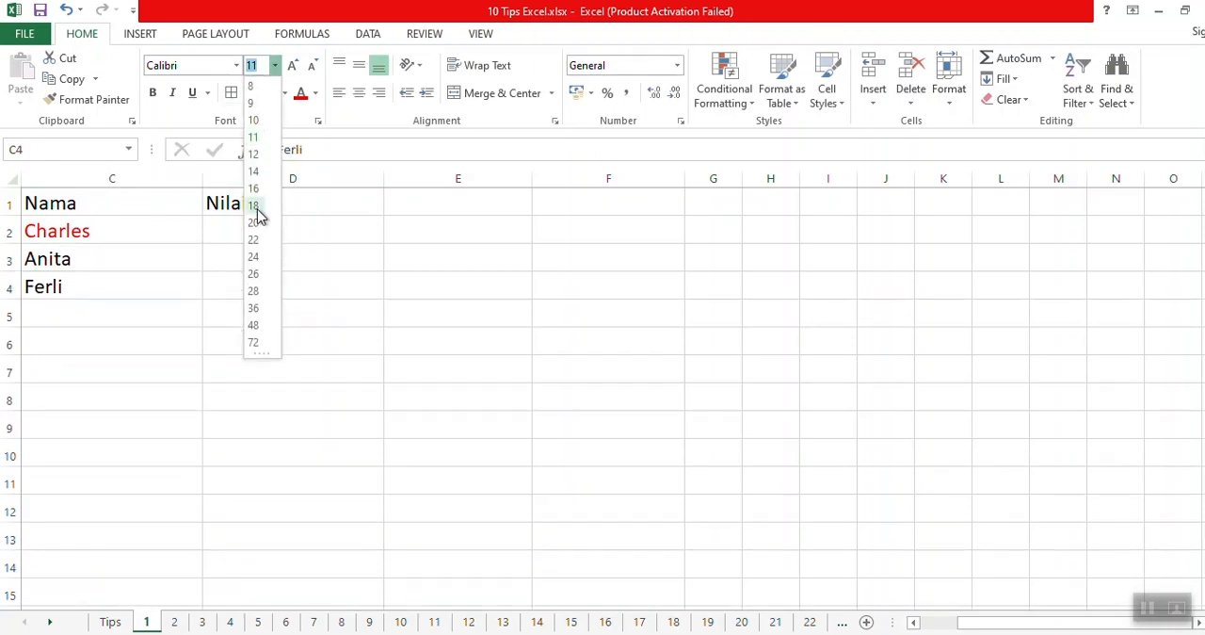
click(259, 218)
click(258, 368)
Enter 8 in D2 as the Nilai value for the first person, leaving D3 and D4 empty.
key(Up)
key(Up)
key(Up)
key(Up)
key(Up)
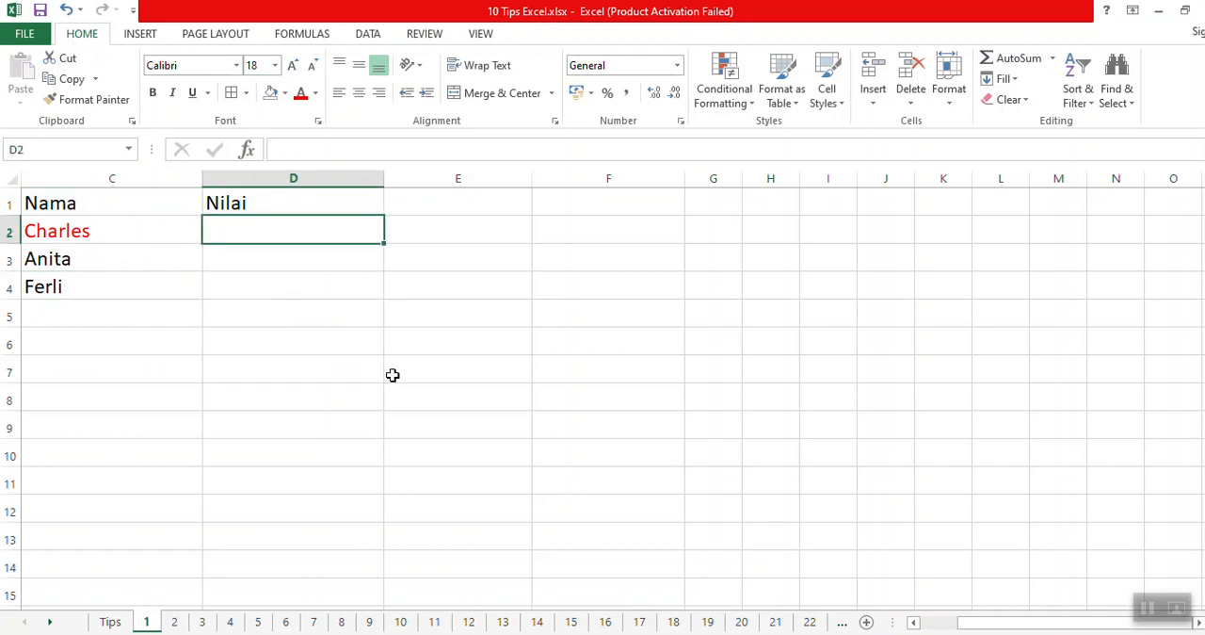
text(1)
key(Return)
key(Left)
key(Right)
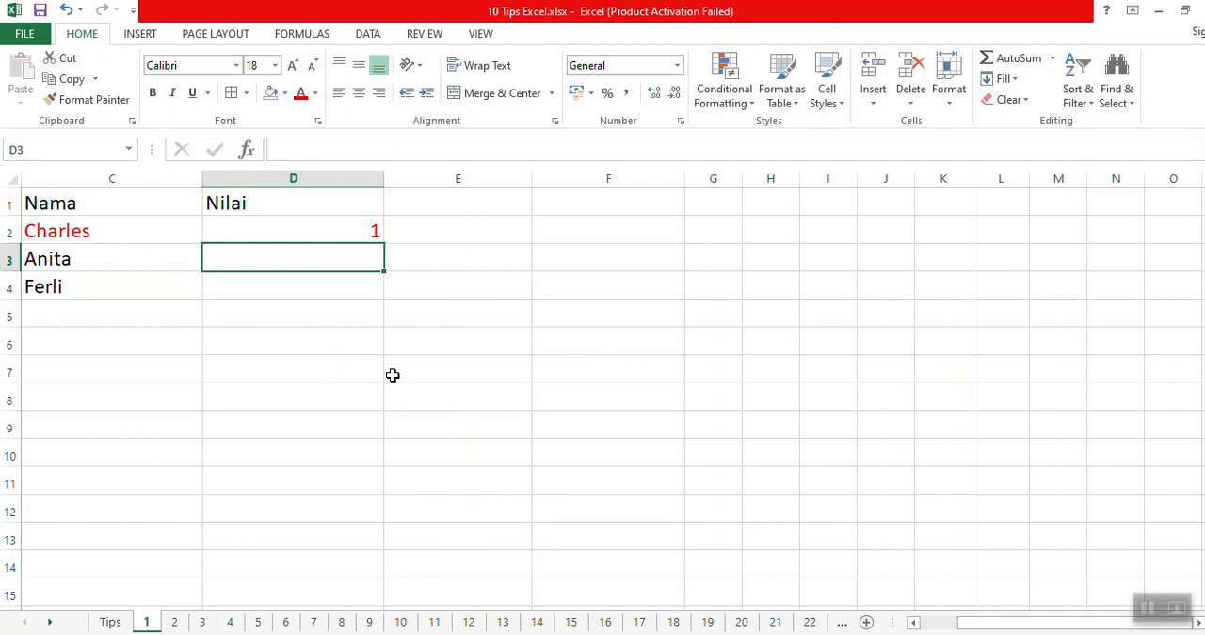
key(Up)
text(8)
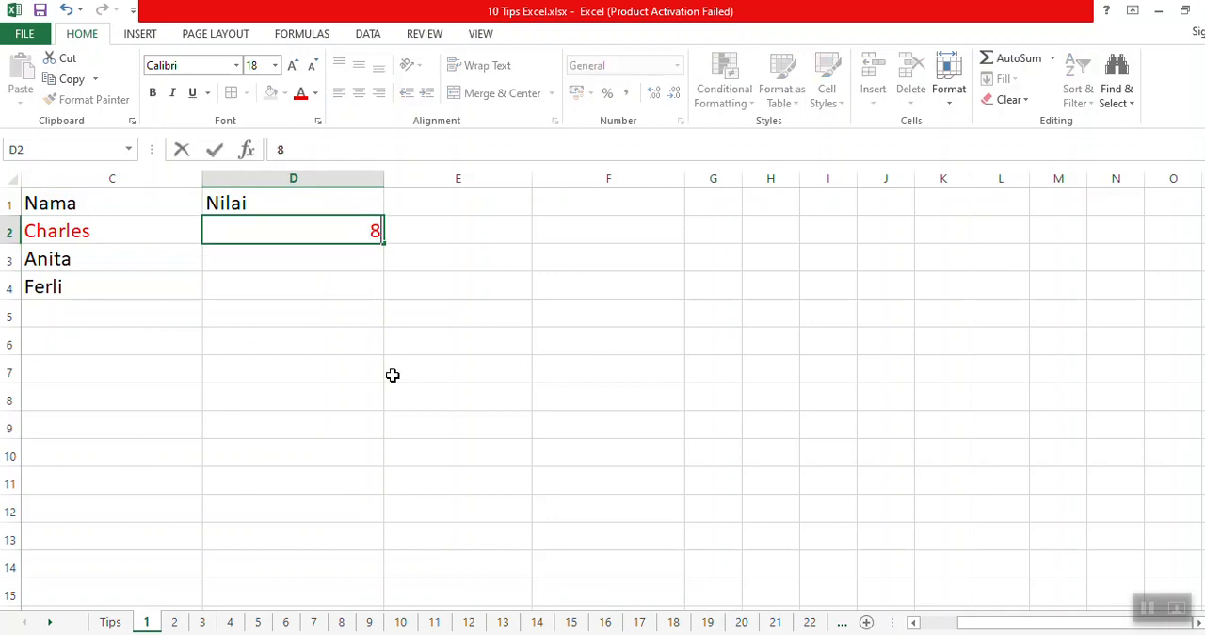
key(Return)
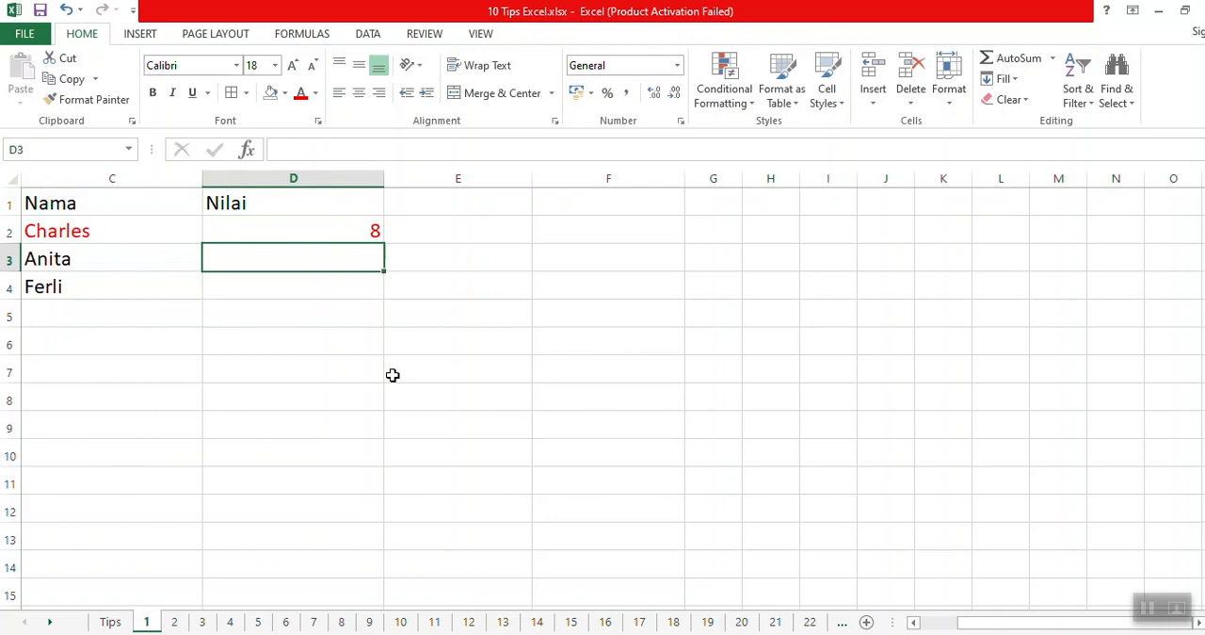
key(Down)
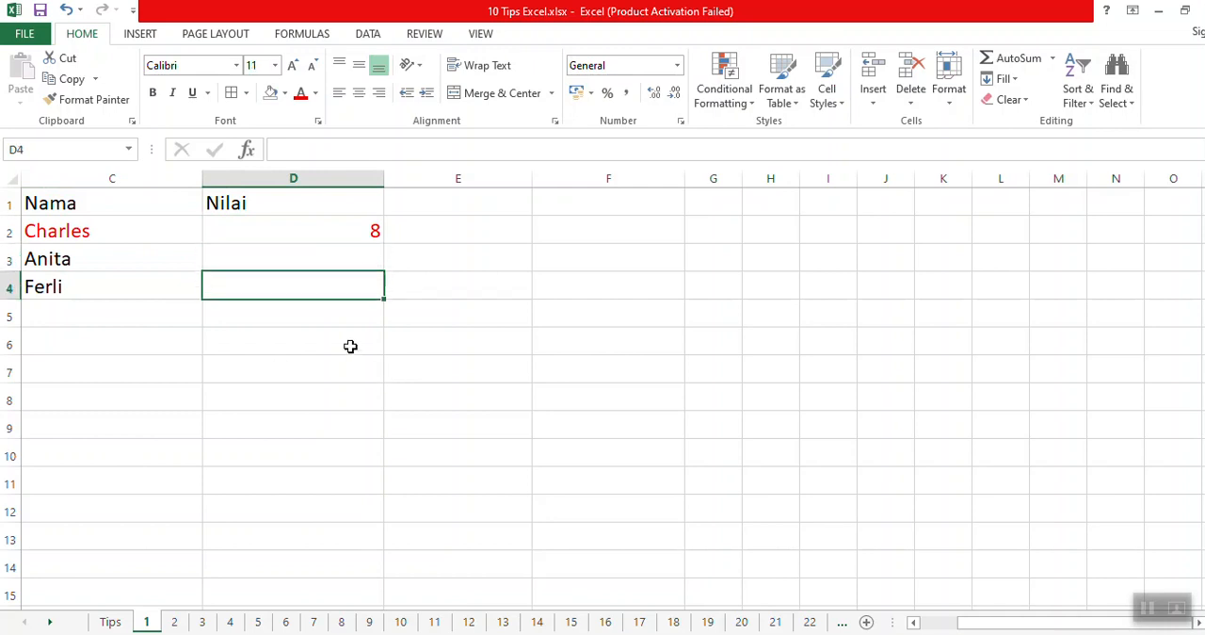
Apply borders around all cells of the table C1:D4.
mouse_move(132, 201)
mouse_down()
mouse_move(223, 264)
mouse_move(292, 287)
mouse_up()
click(234, 93)
click(226, 265)
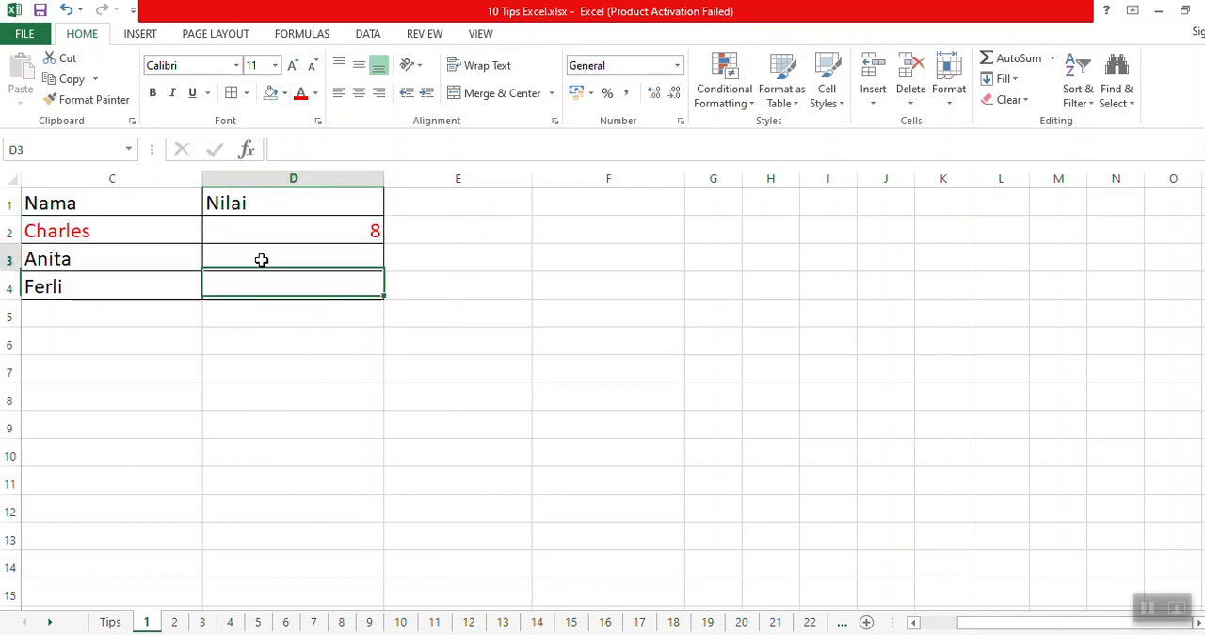
Enter 0 manually in each of the blank Nilai cells D3 and D4.
text(0)
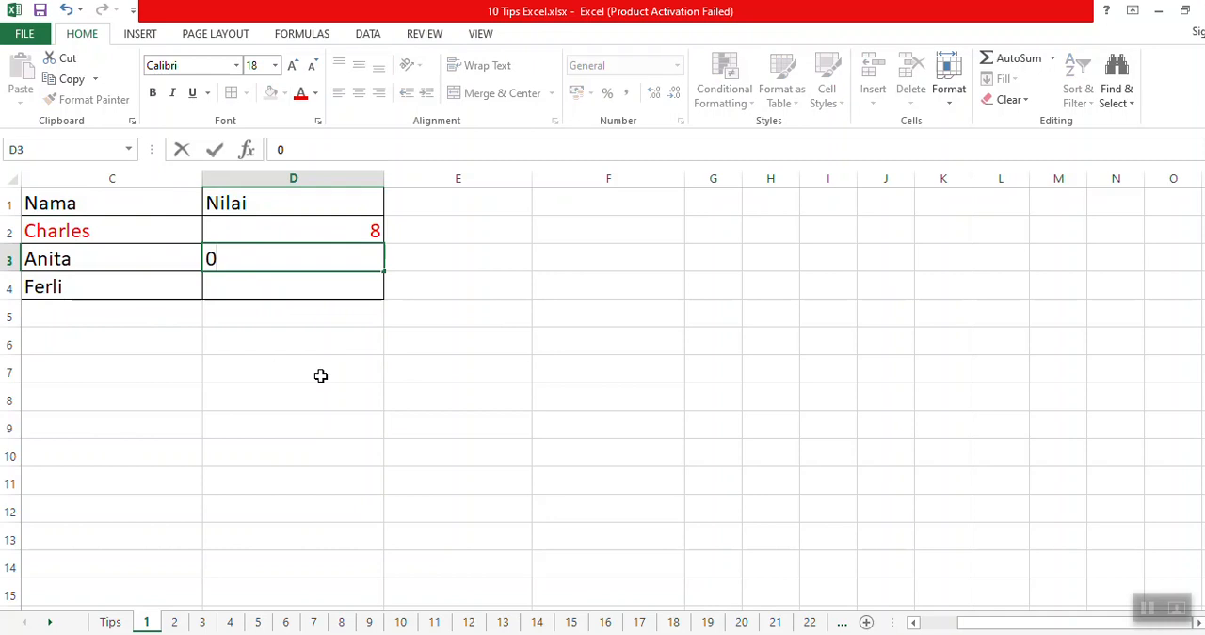
key(Return)
text(0)
key(Return)
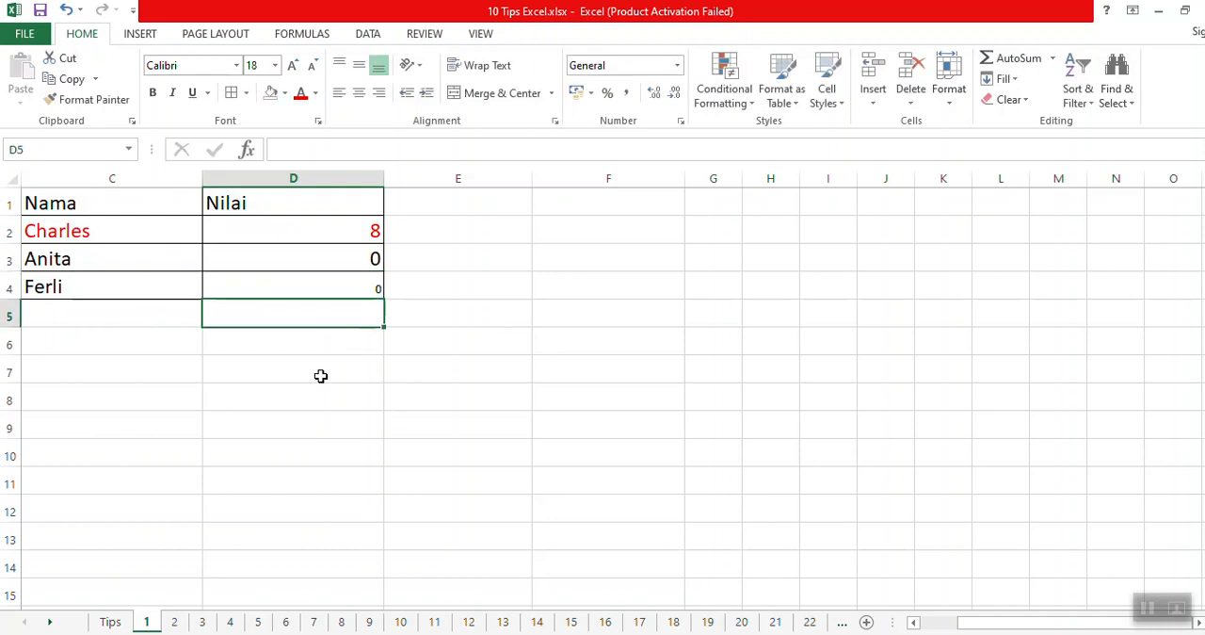
Set the font size of D4 to 18.
click(337, 279)
click(274, 65)
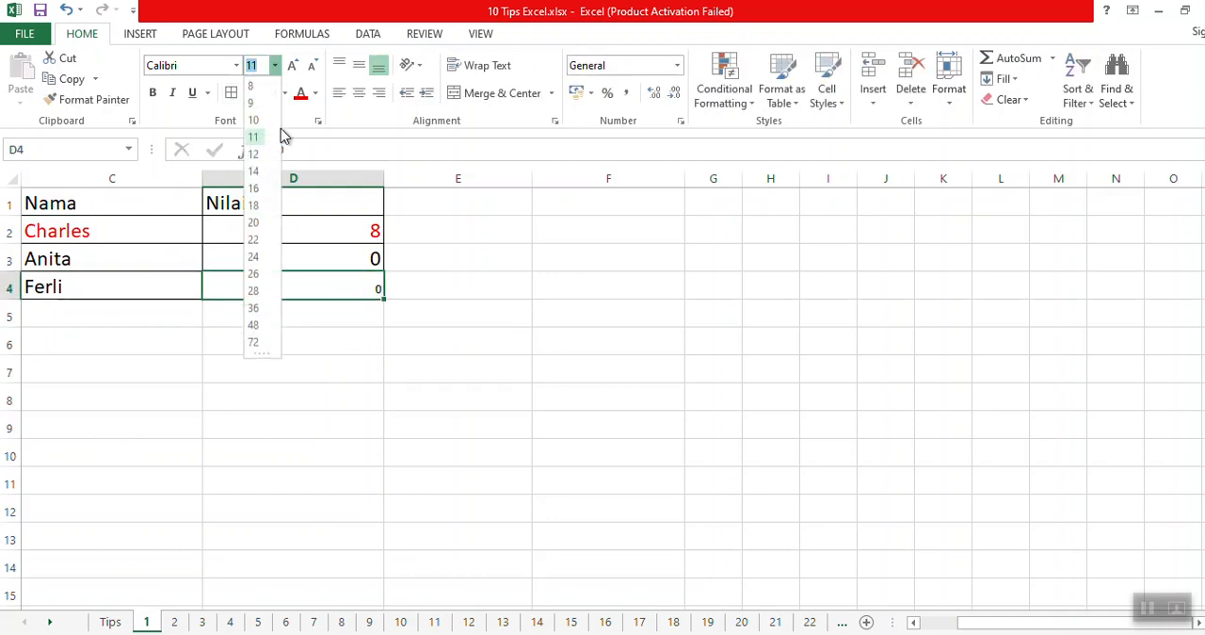
click(263, 208)
click(315, 376)
click(314, 261)
click(309, 287)
click(303, 262)
click(304, 279)
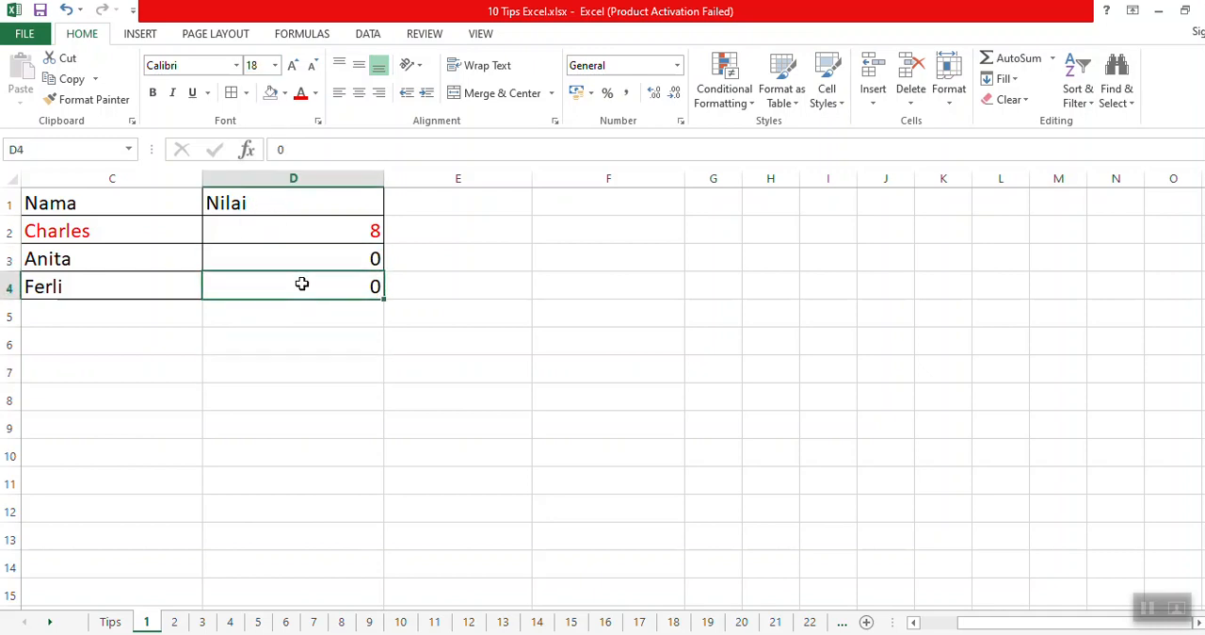
click(304, 259)
click(298, 283)
click(302, 263)
click(304, 279)
click(304, 263)
click(304, 289)
Clear the manually entered zeros from D3:D4.
drag(283, 261, 281, 276)
key(Delete)
click(276, 339)
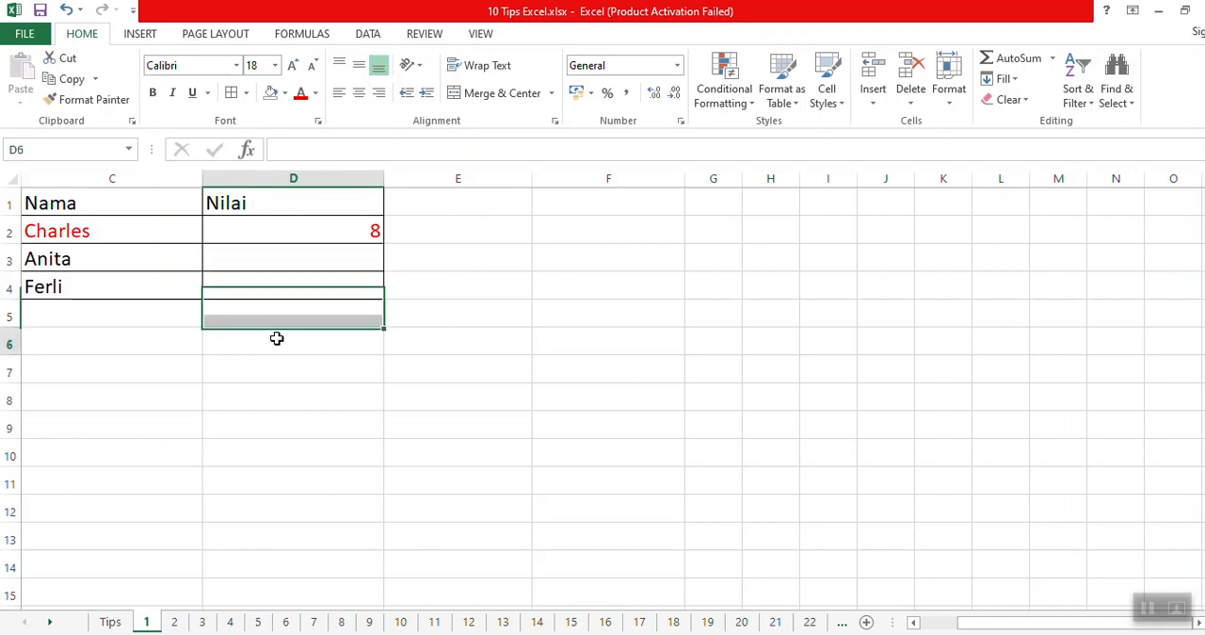
Check the wording of tip 9 on the Tips sheet and return to sheet 1.
click(111, 202)
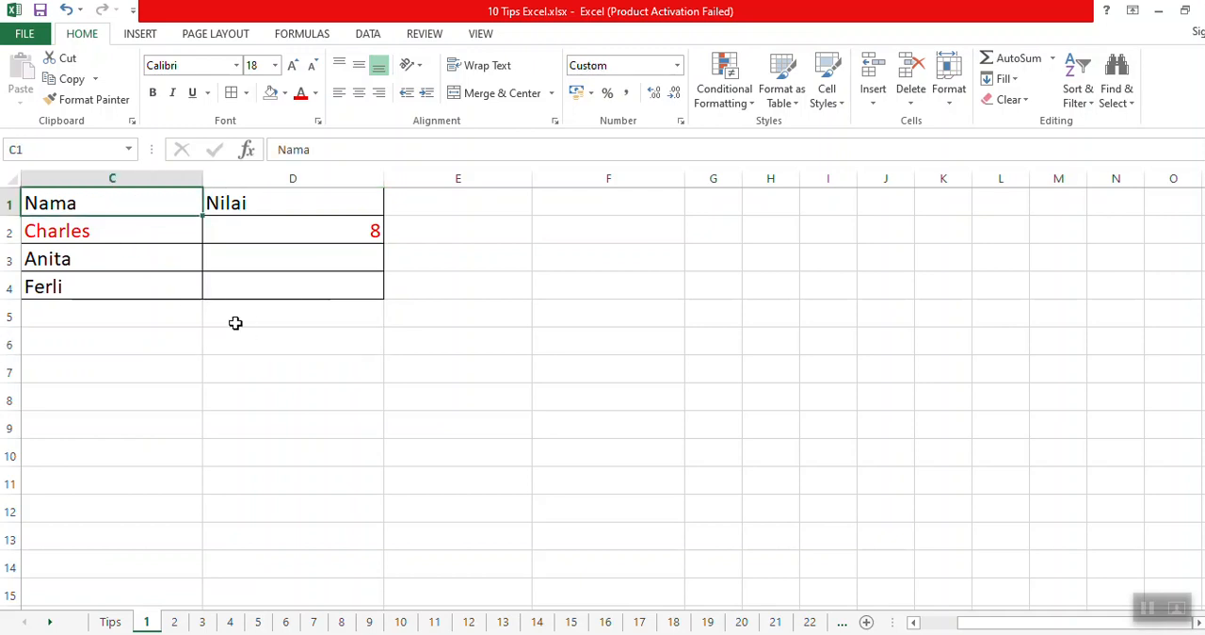
click(111, 621)
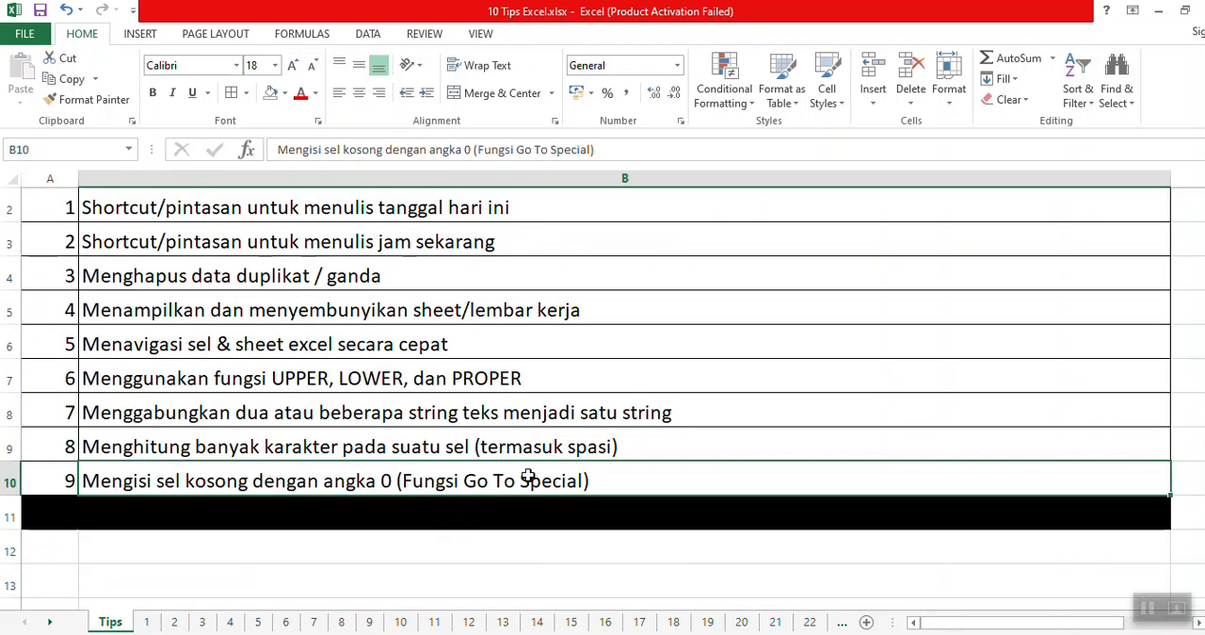
click(146, 623)
click(251, 396)
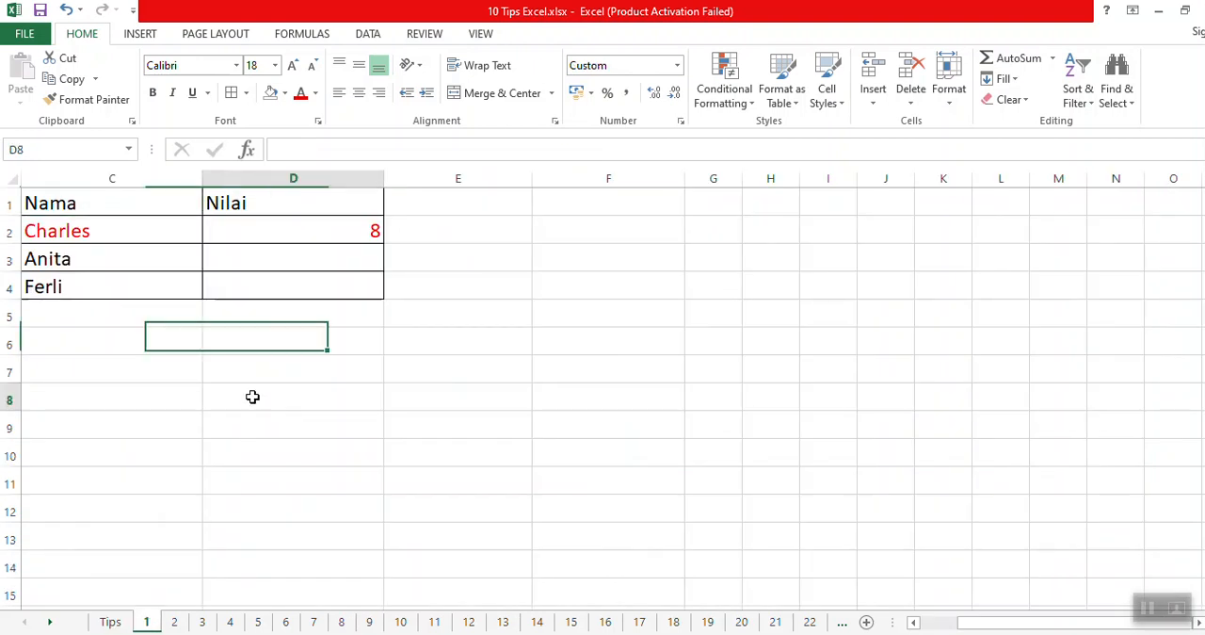
Enter the shortcut note CTRL + G in F4.
click(503, 288)
click(621, 284)
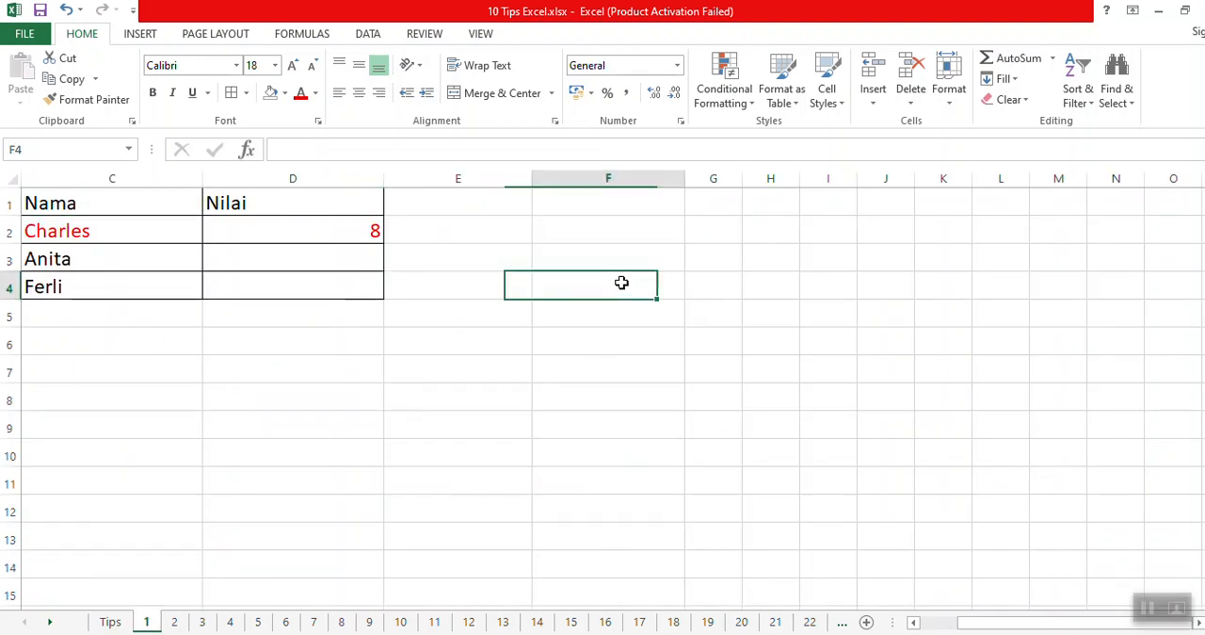
text(CTRL + G)
key(Return)
click(614, 282)
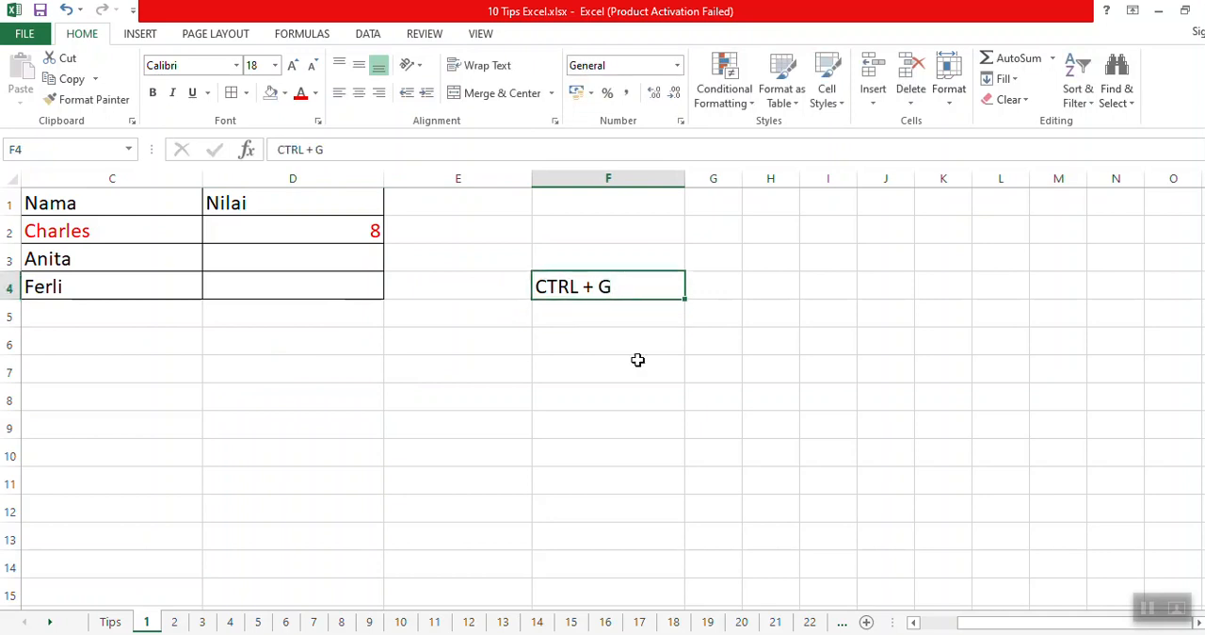
Select the blank cells within C1:D4 using Go To Special with the Blanks option.
click(124, 207)
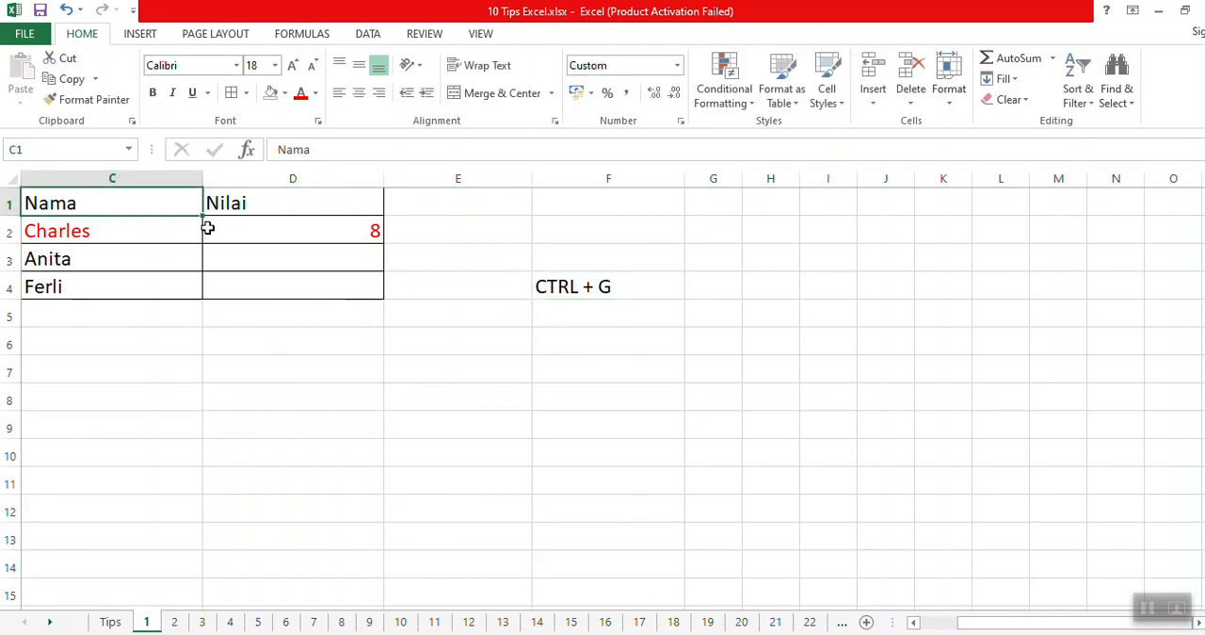
shift+click(275, 275)
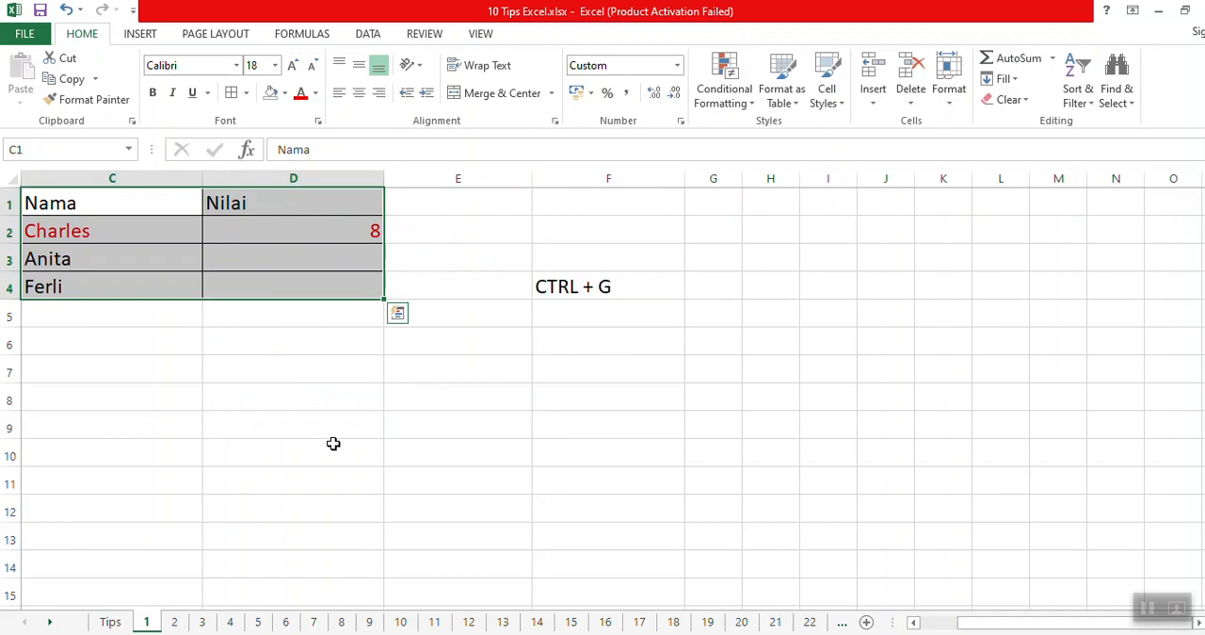
key(ctrl+g)
drag(767, 227, 791, 229)
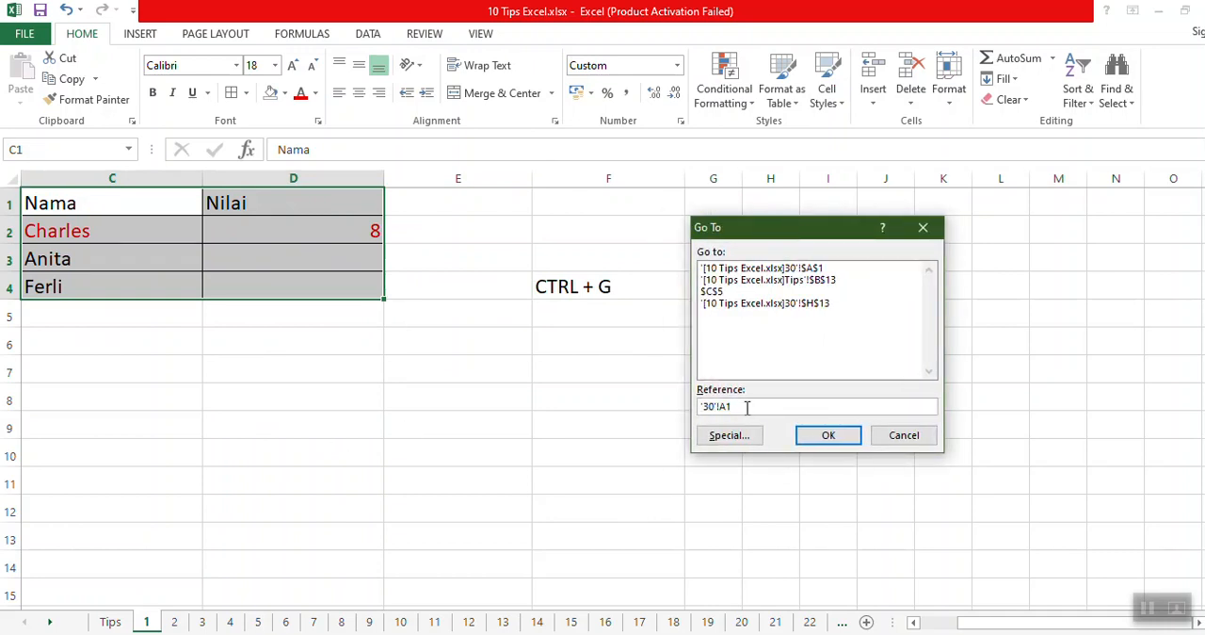
key(Delete)
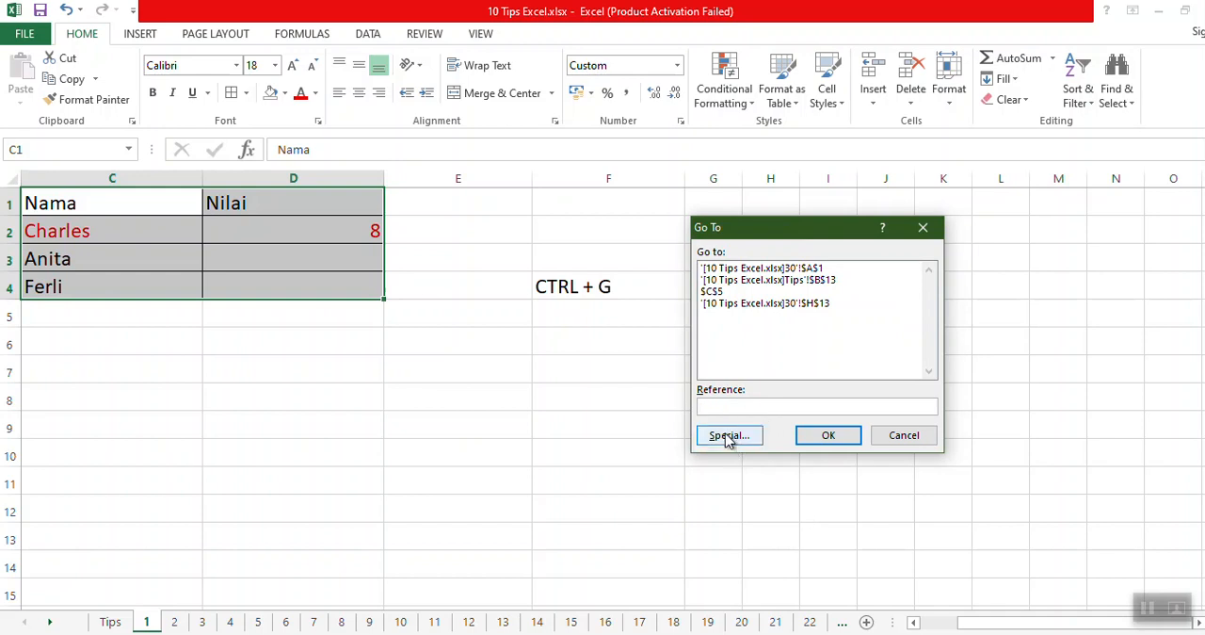
click(727, 439)
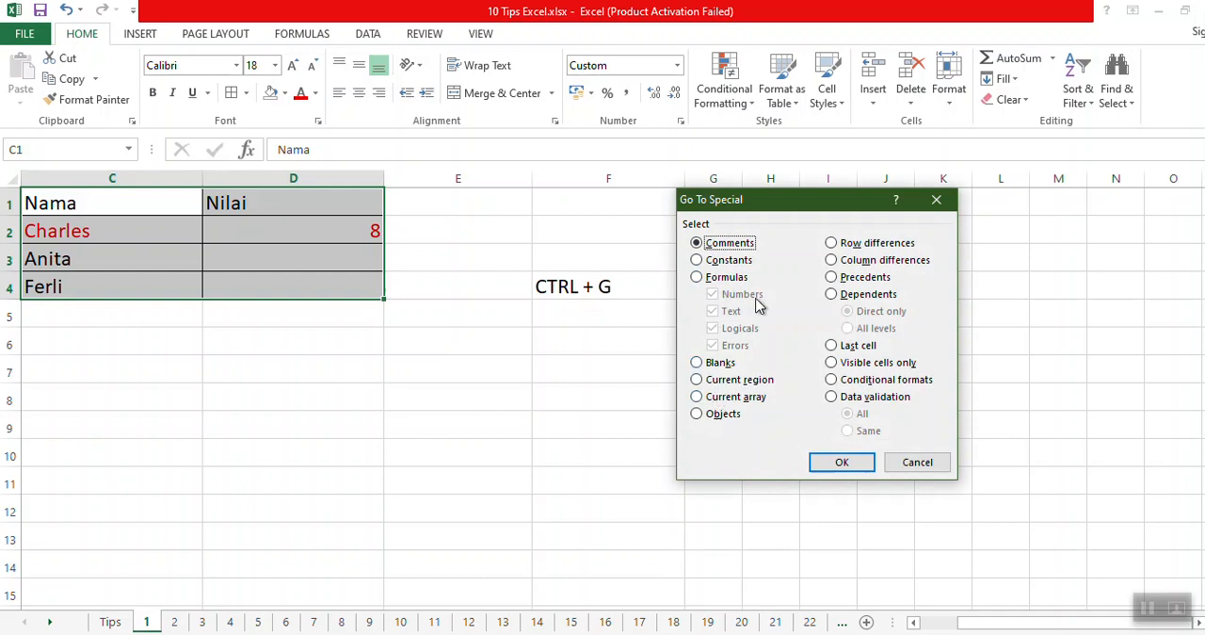
click(724, 366)
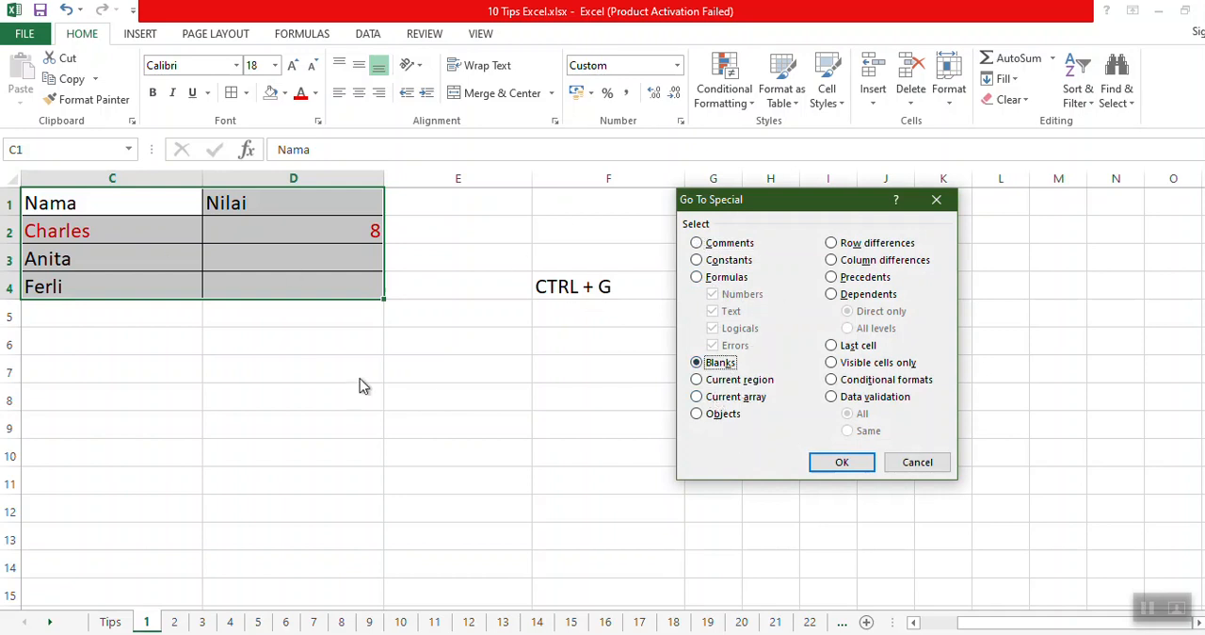
click(841, 465)
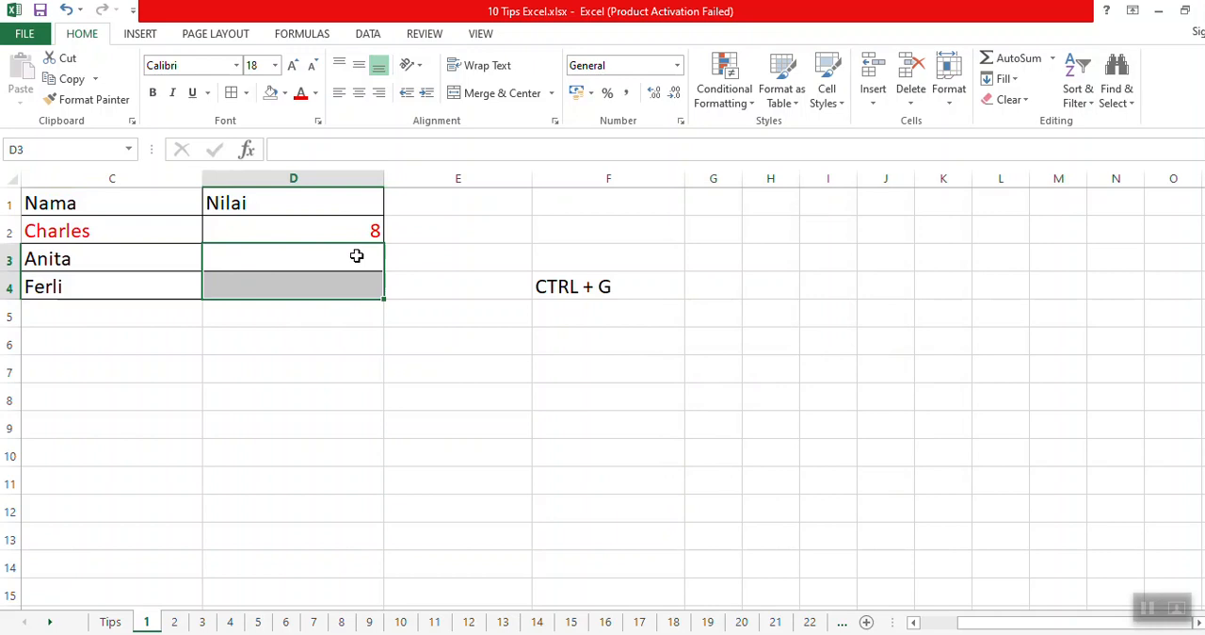
Fill all the selected blank cells with 0 in one entry.
text(0)
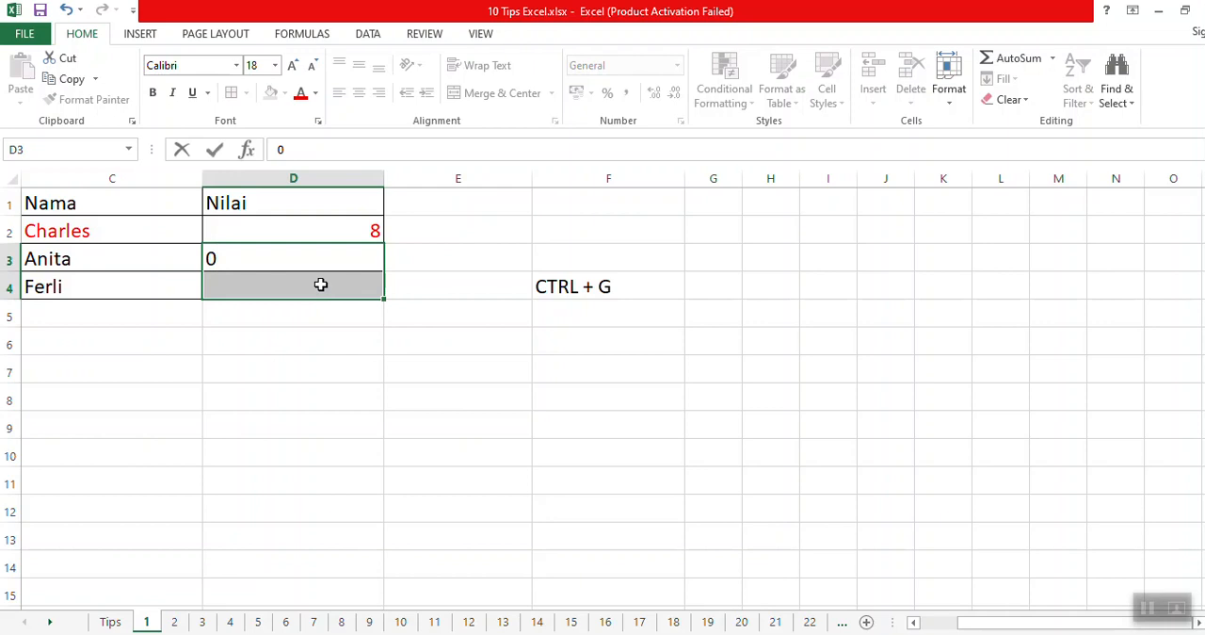
key(ctrl+Return)
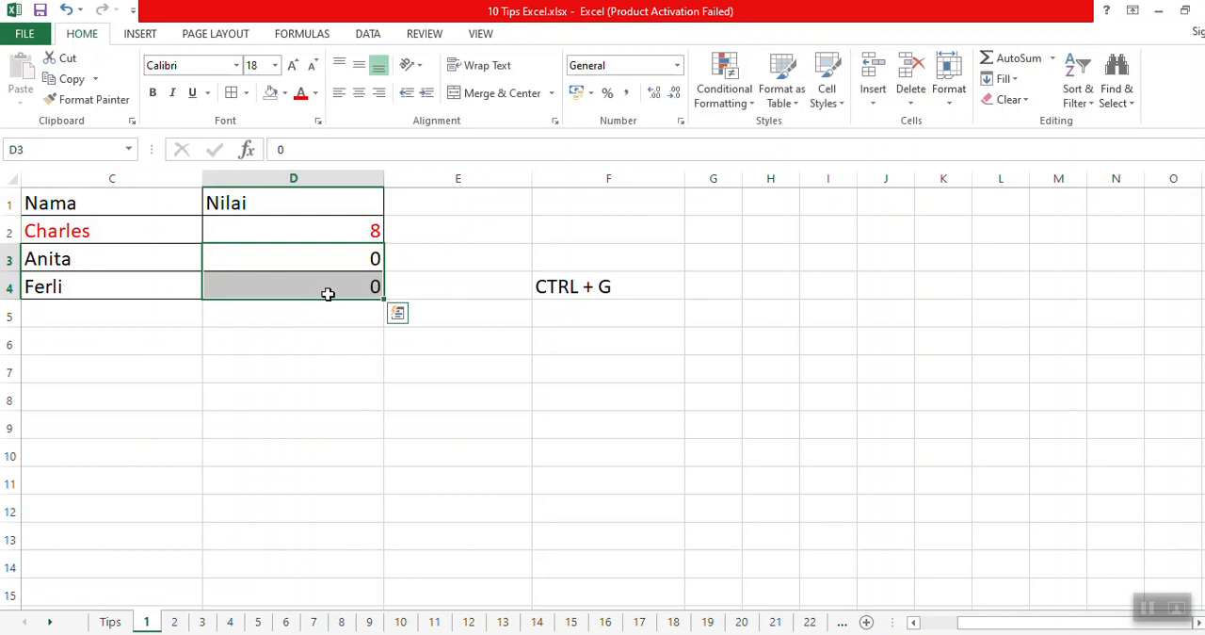
click(327, 343)
click(330, 260)
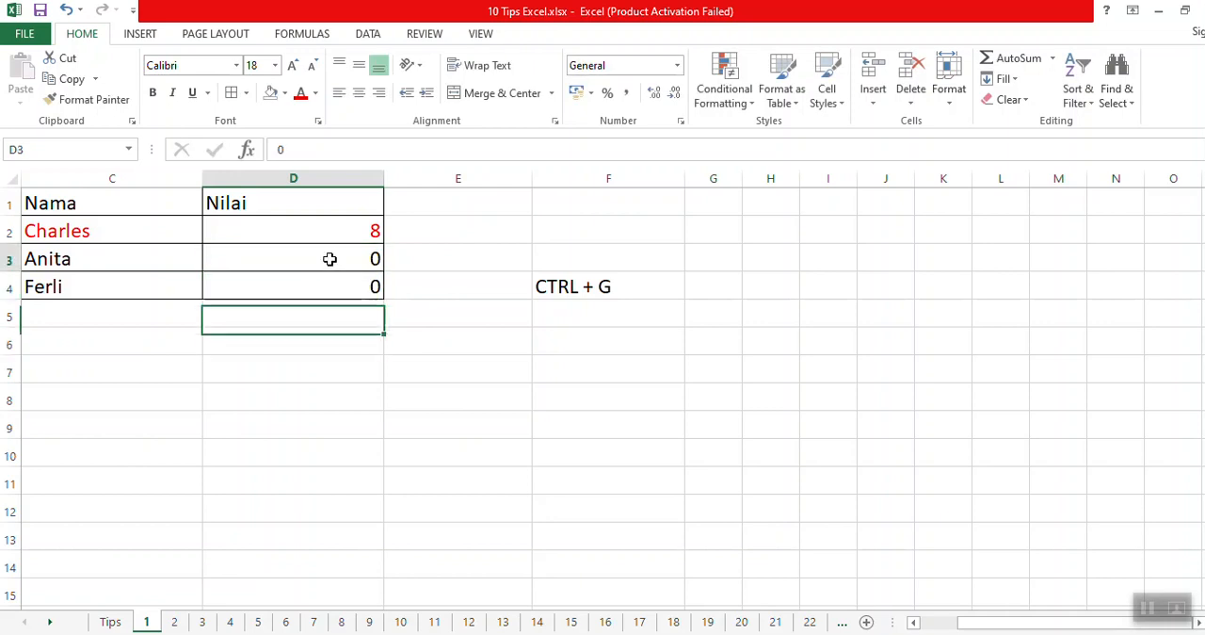
click(326, 286)
Clear the shortcut note from F4.
click(573, 280)
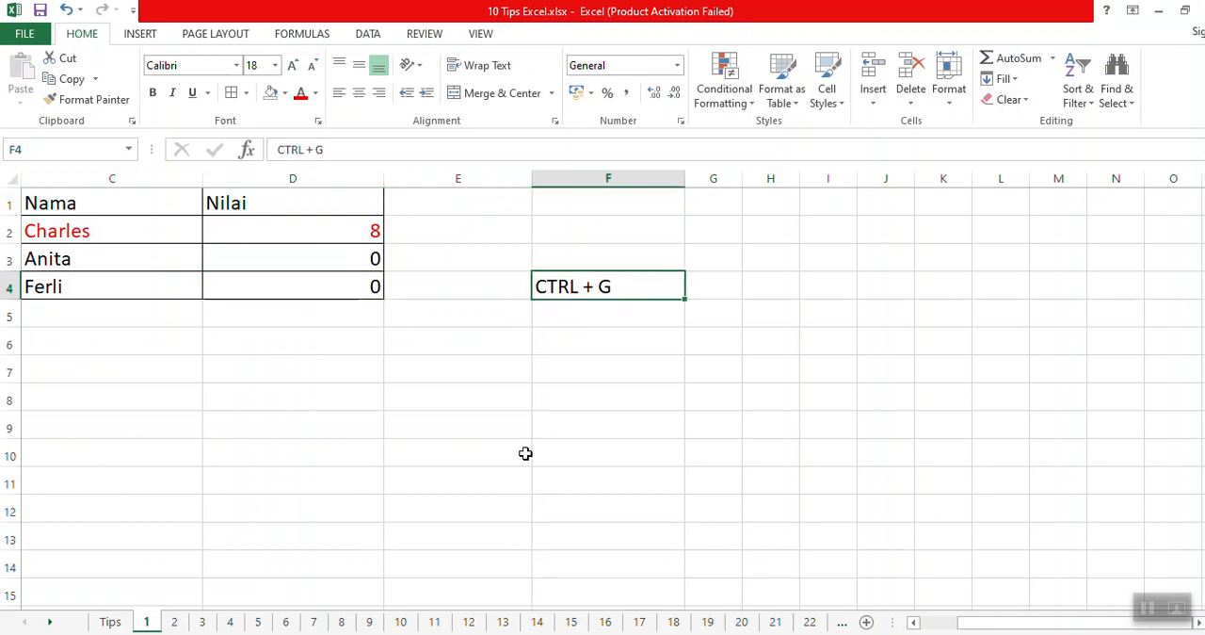
key(Delete)
click(387, 344)
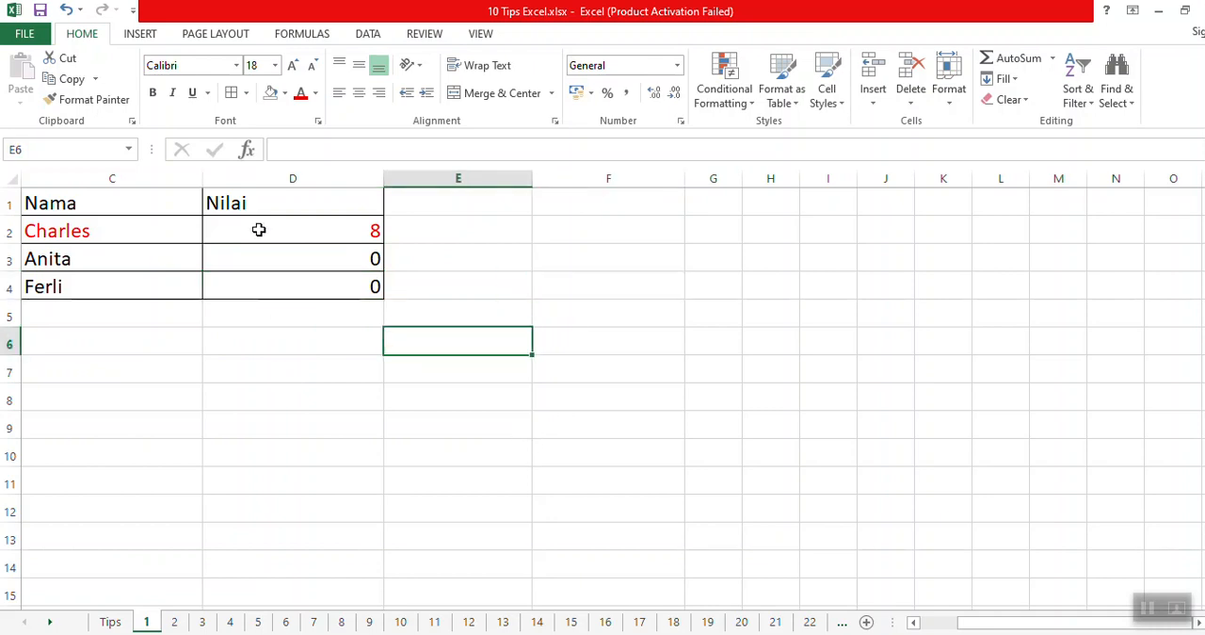
Review the names and their Nilai values in C2:D4 of the filled table.
click(260, 230)
click(136, 242)
click(151, 263)
click(246, 288)
click(242, 271)
click(97, 265)
click(235, 287)
click(272, 258)
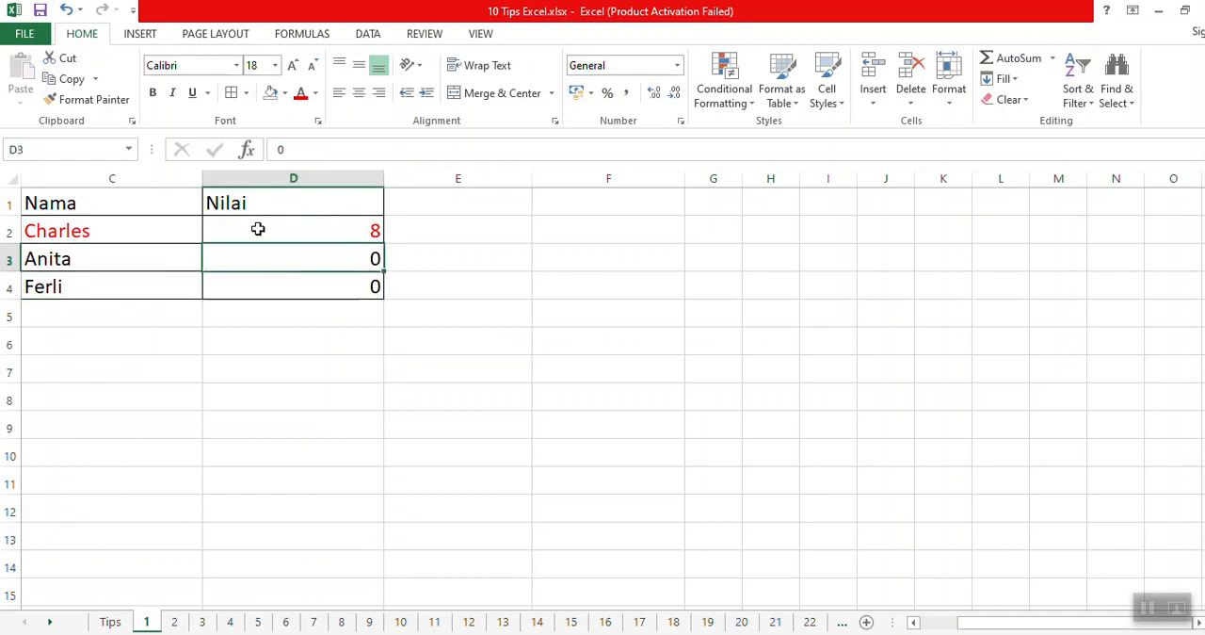
click(123, 238)
click(141, 260)
click(252, 264)
click(248, 284)
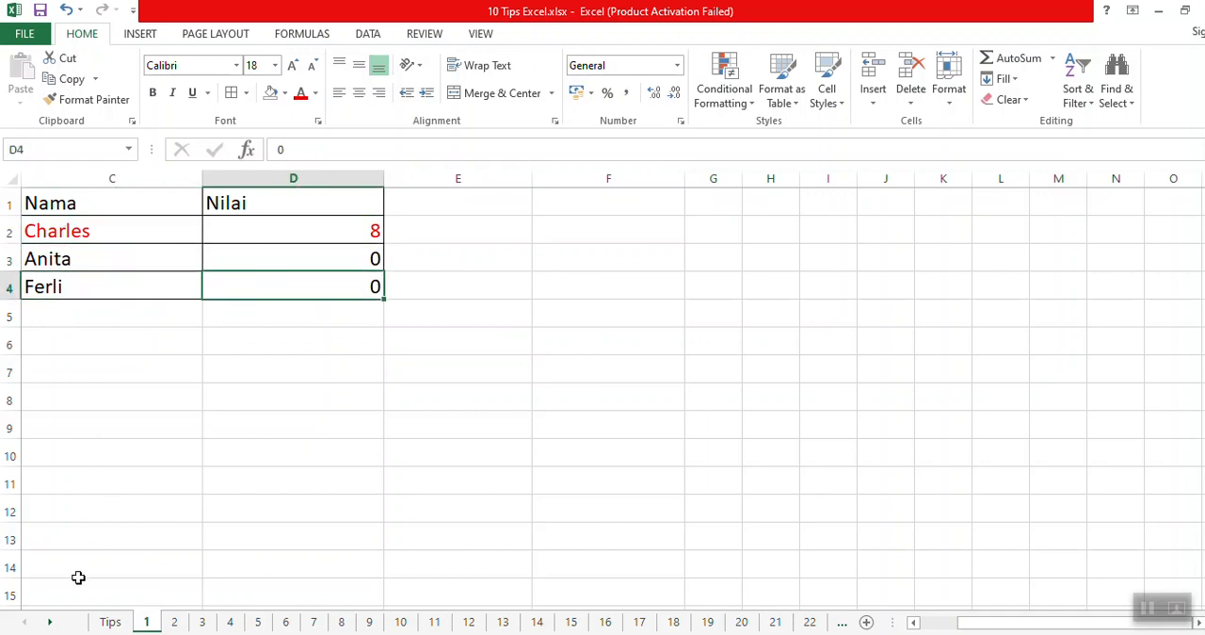
Reveal tip 10 on the Tips sheet by removing the black fill from A11:B11.
click(110, 622)
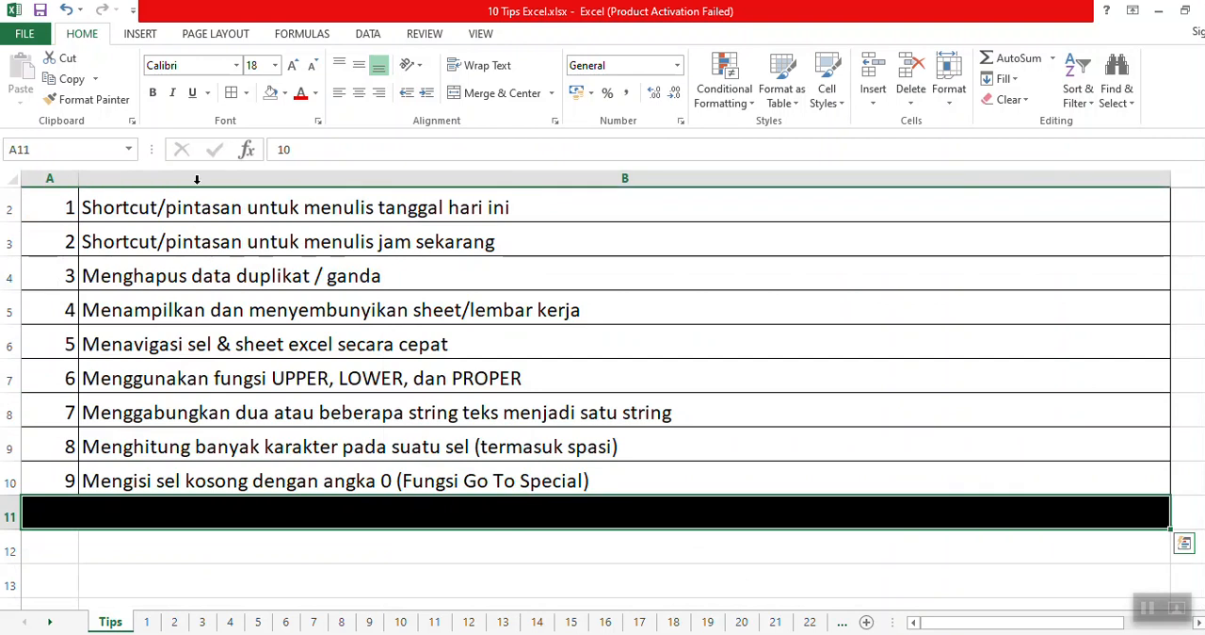
click(146, 520)
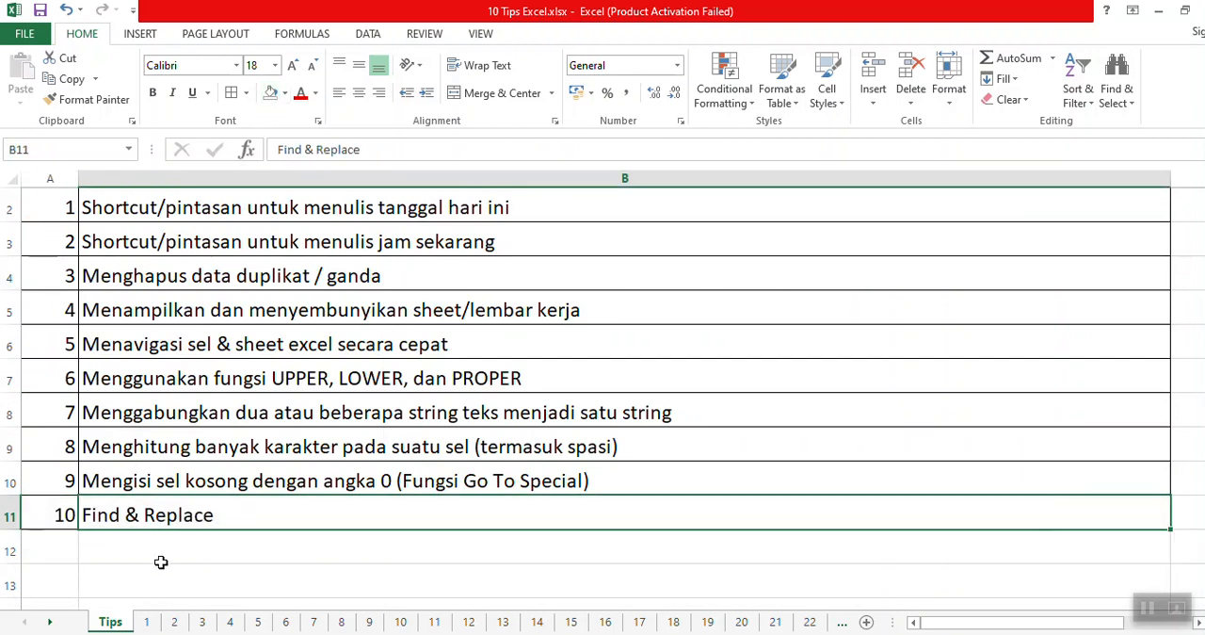
click(185, 550)
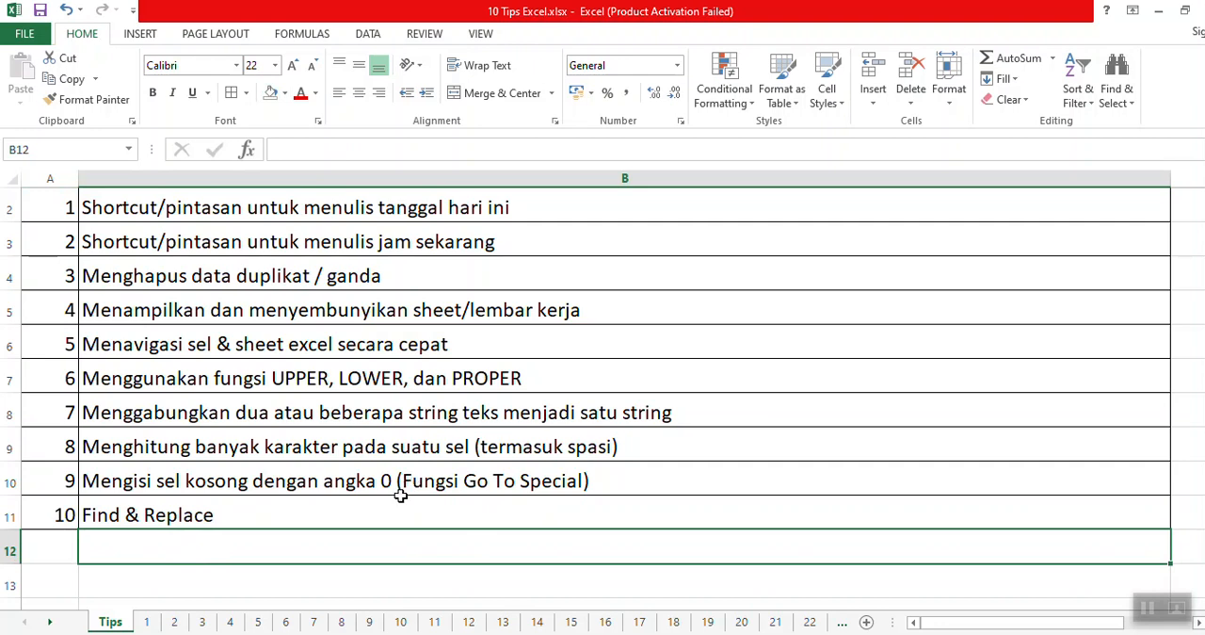
Enter the shortcut note "CTRL + F" in cell B12 below the tips list.
text(CTRL + F)
key(Return)
click(236, 545)
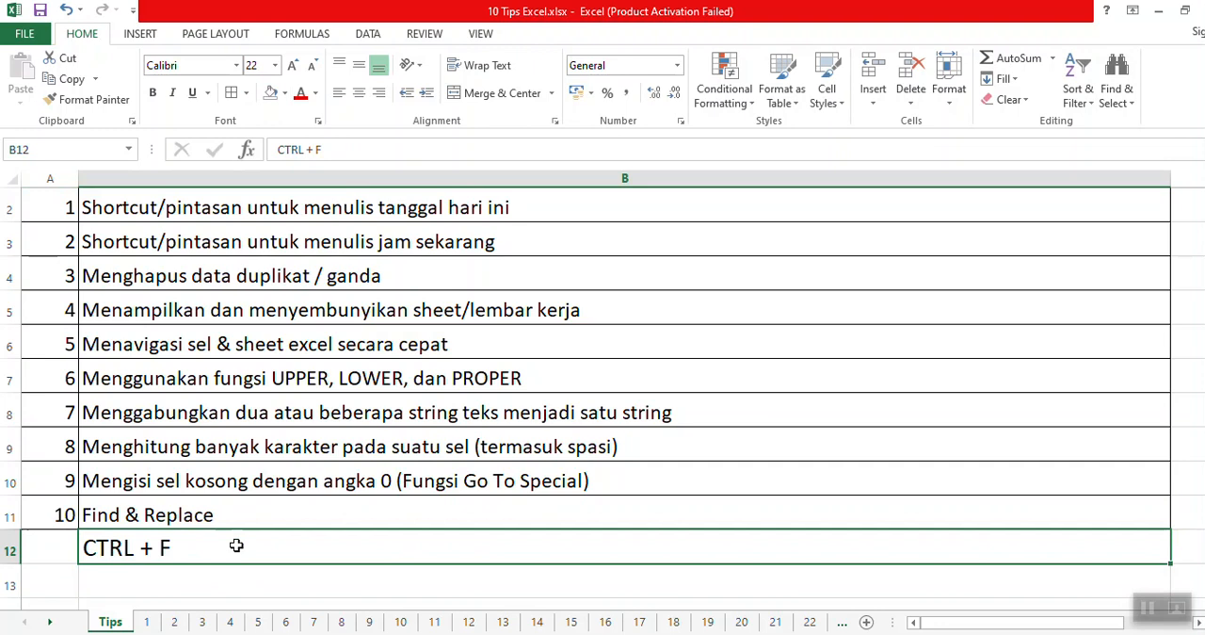
Search the Tips sheet for "sel" and cycle through the matching cells one at a time.
key(ctrl+f)
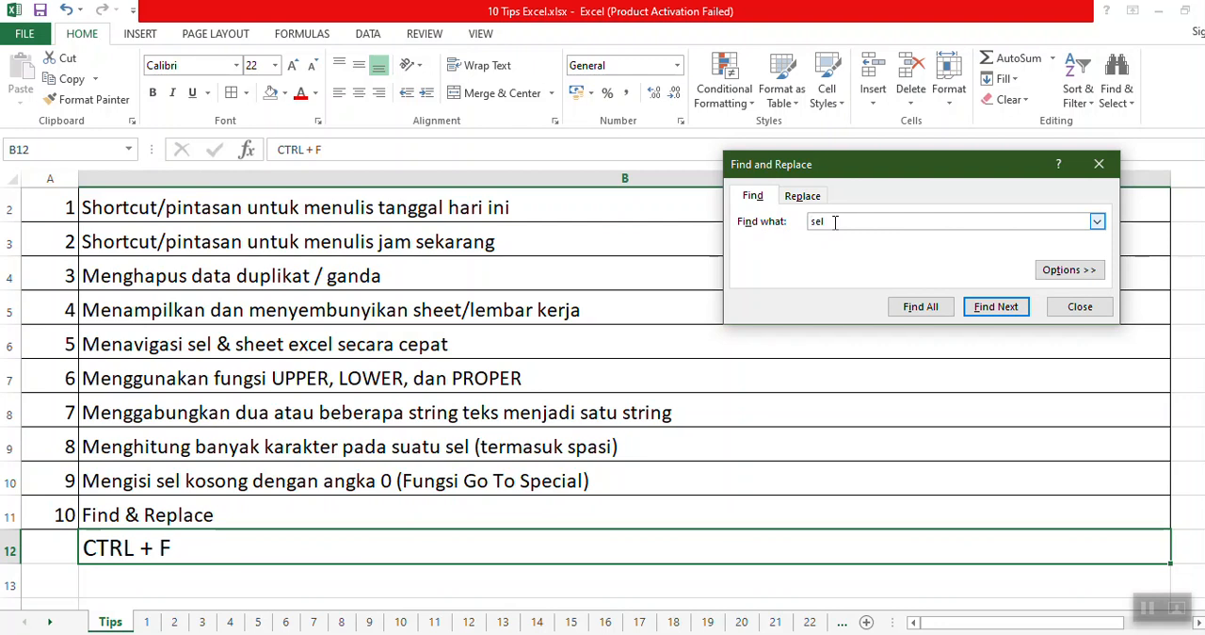
click(997, 306)
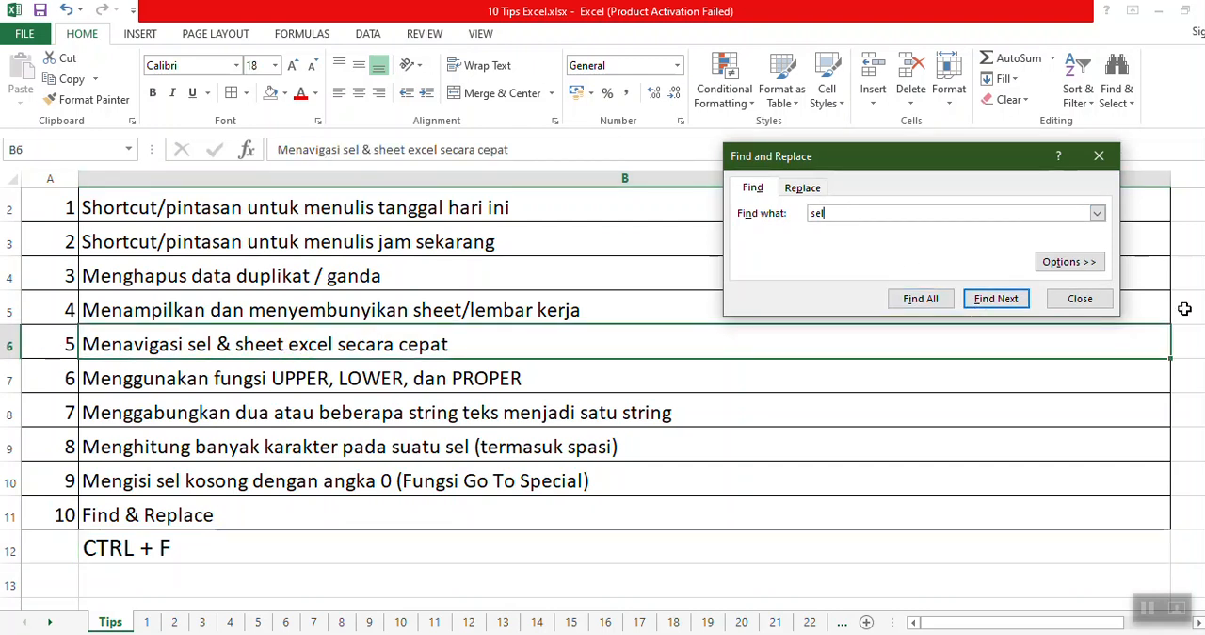
click(1009, 305)
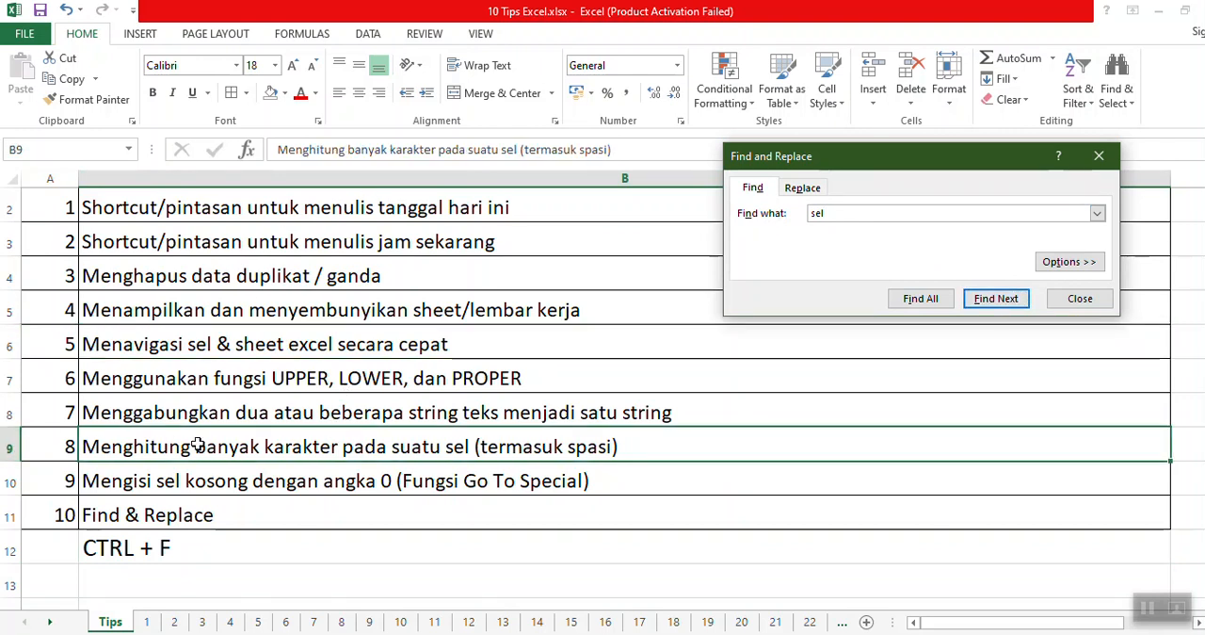
click(1002, 301)
click(995, 293)
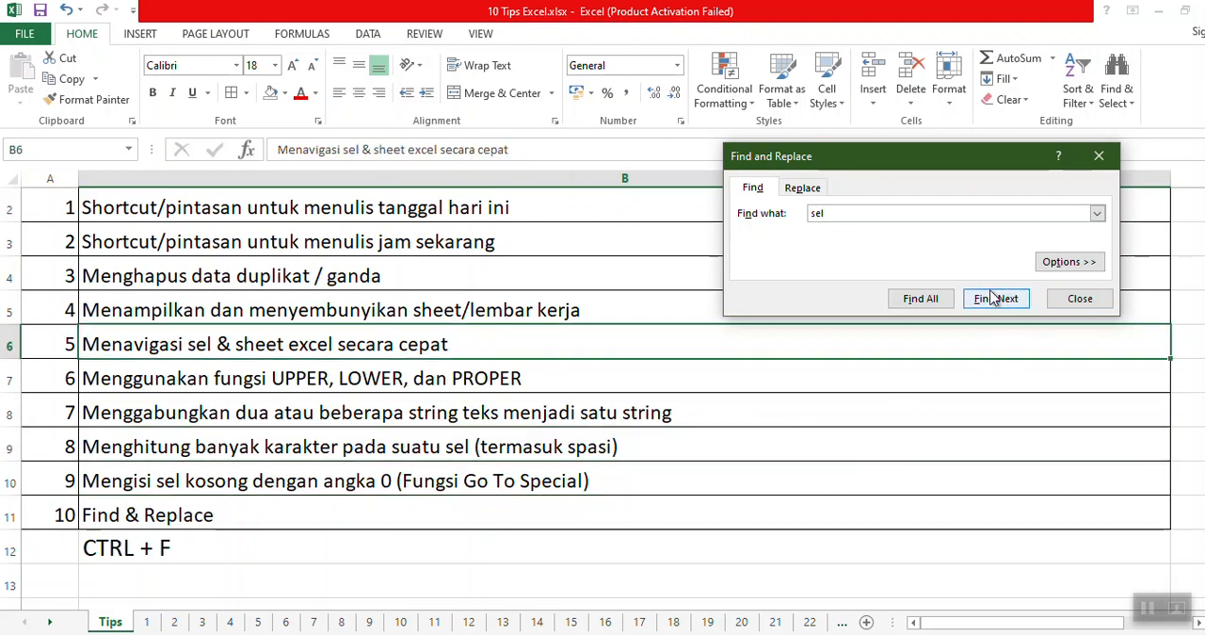
click(998, 297)
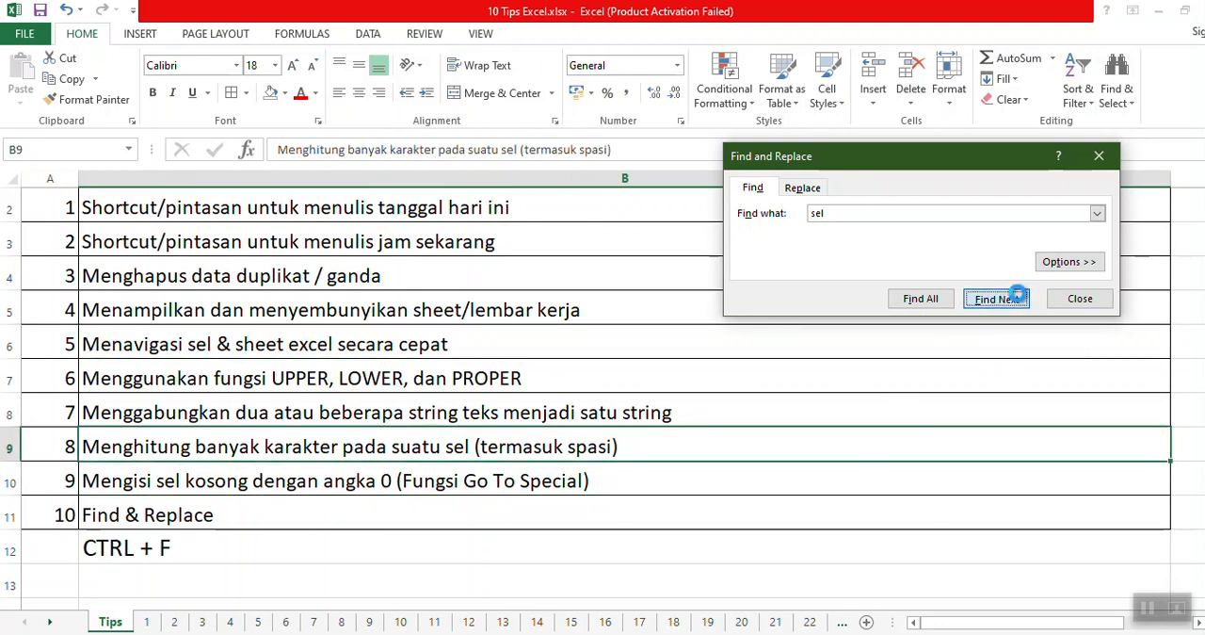
click(1020, 299)
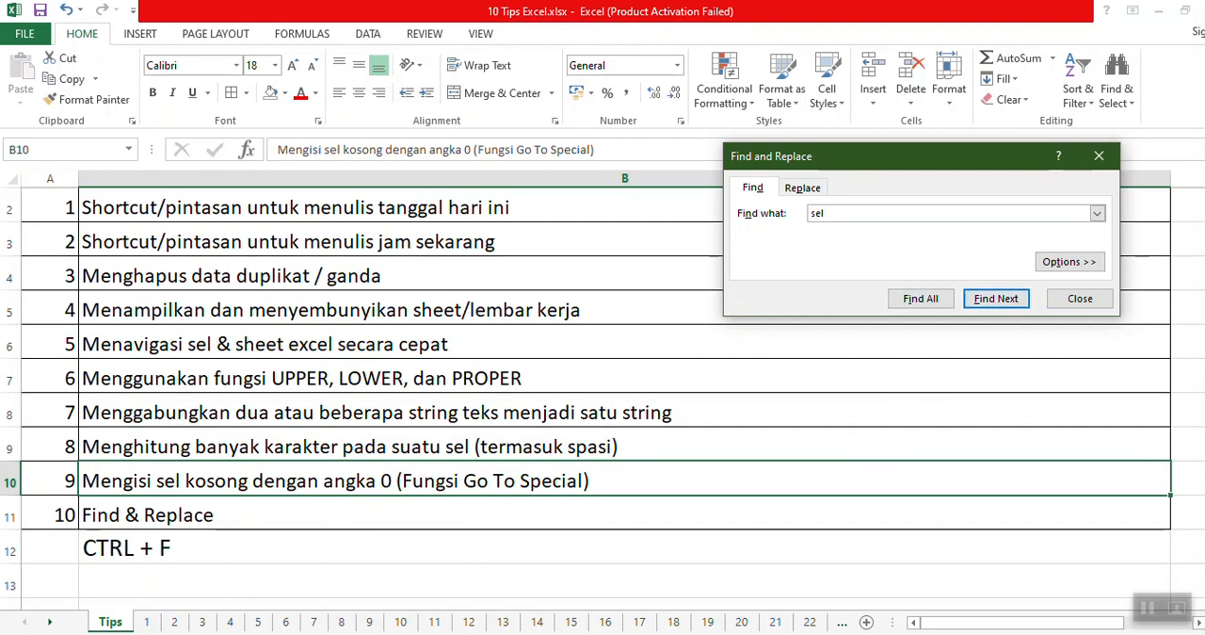
click(1011, 299)
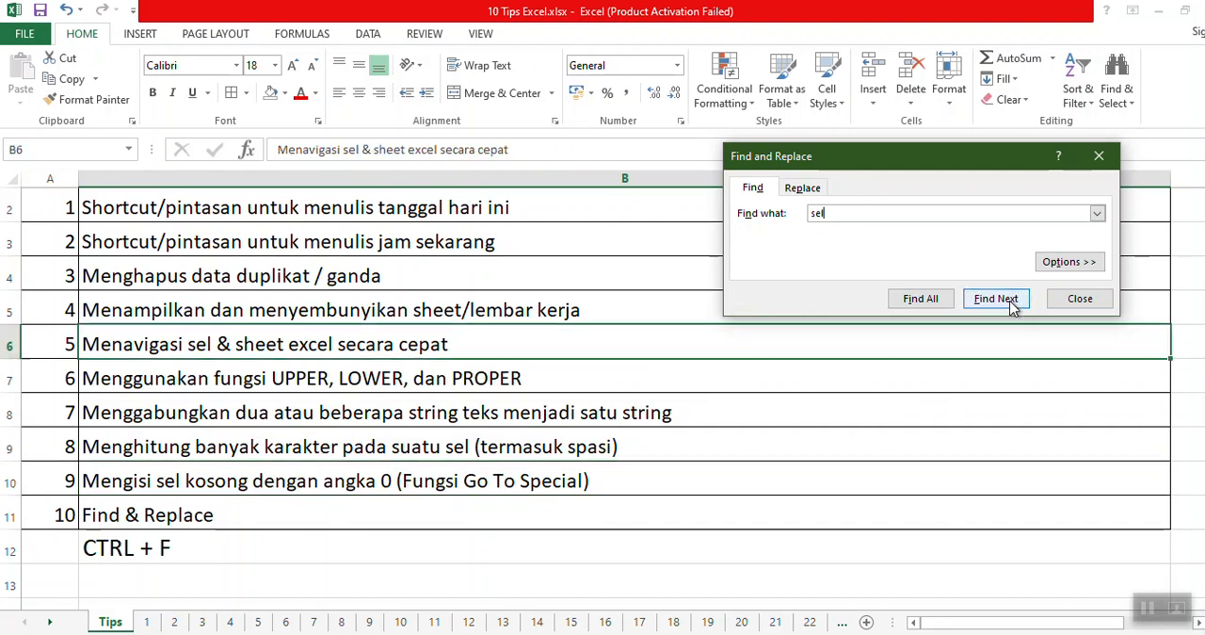
click(979, 302)
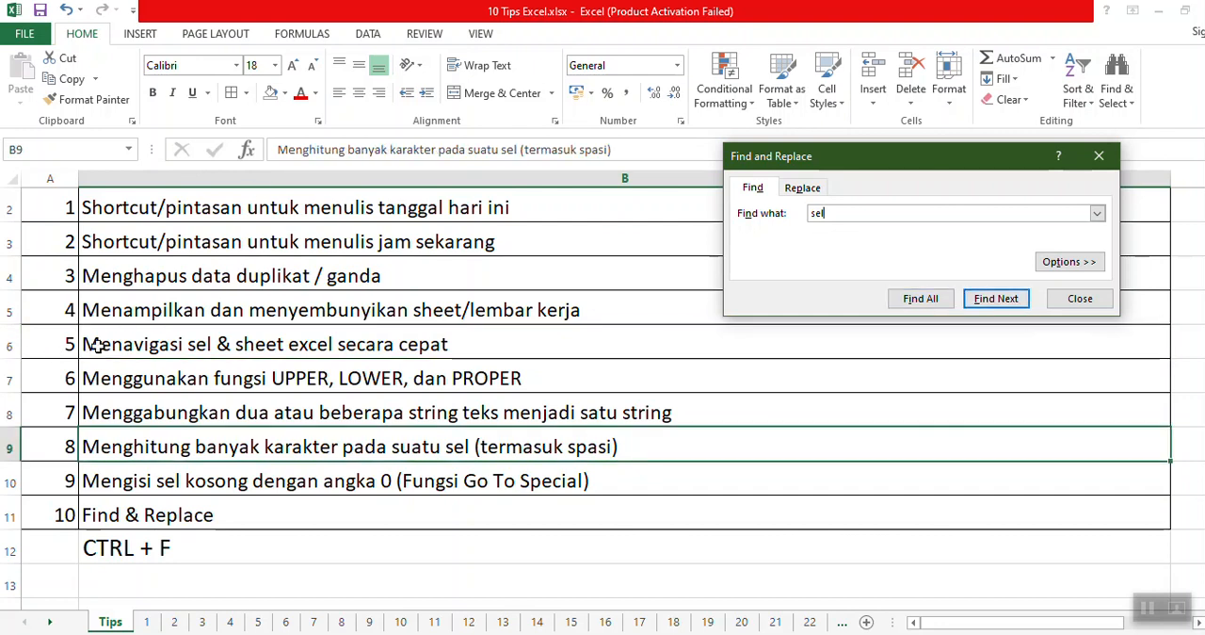
click(1024, 303)
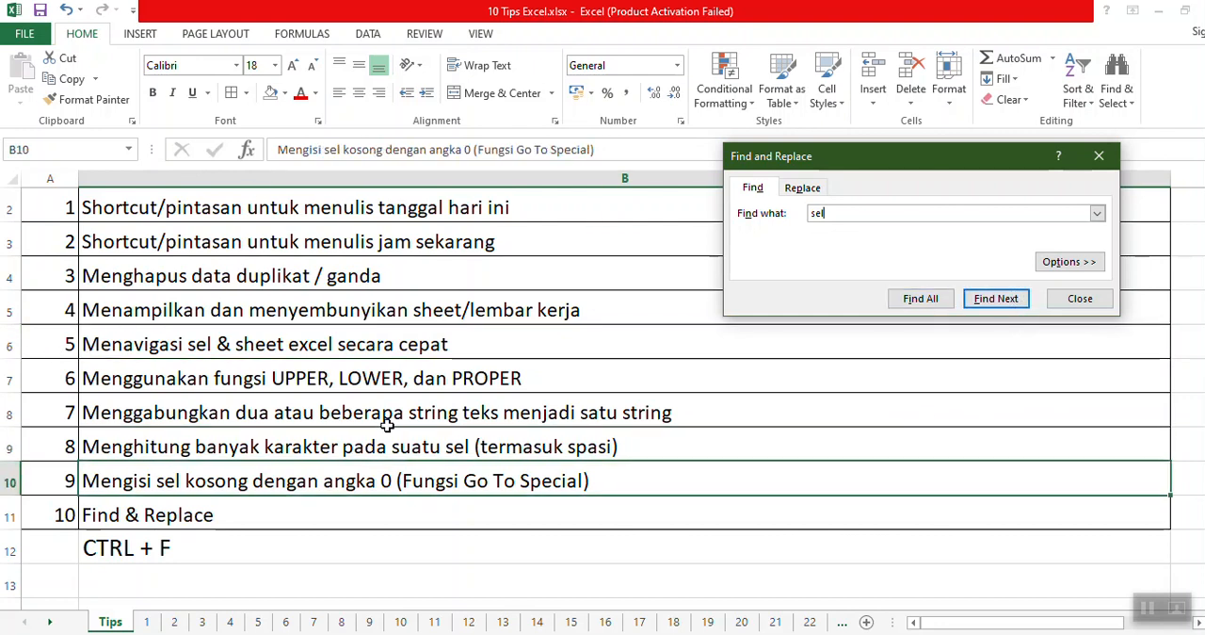
click(996, 301)
click(996, 304)
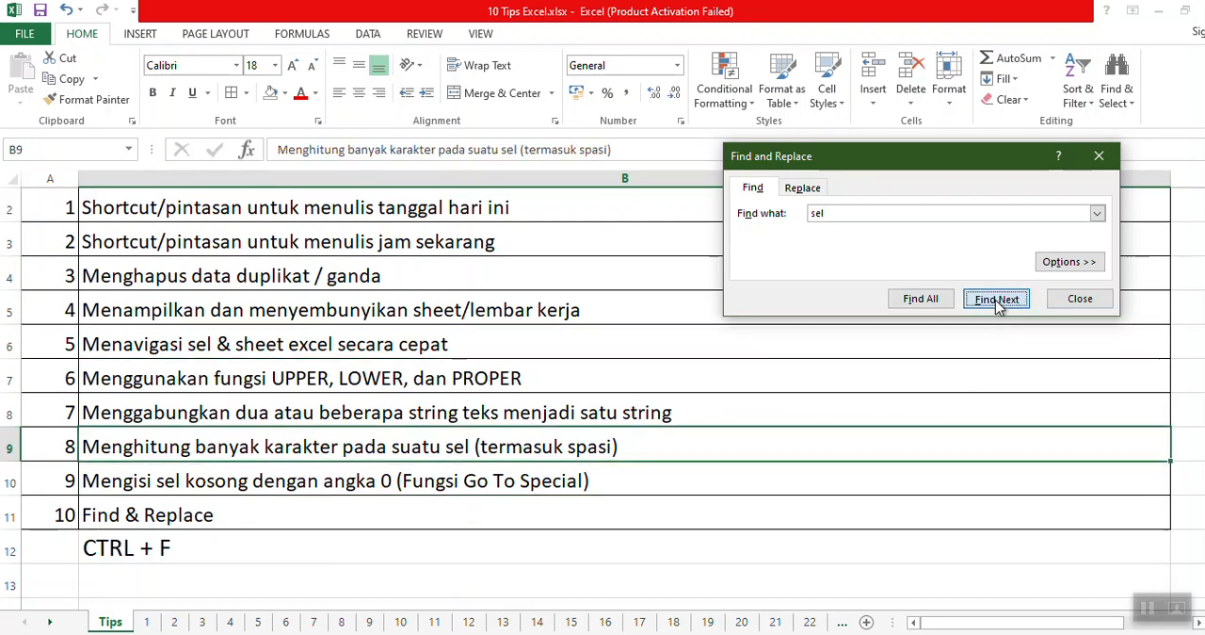
click(998, 302)
click(996, 299)
click(996, 300)
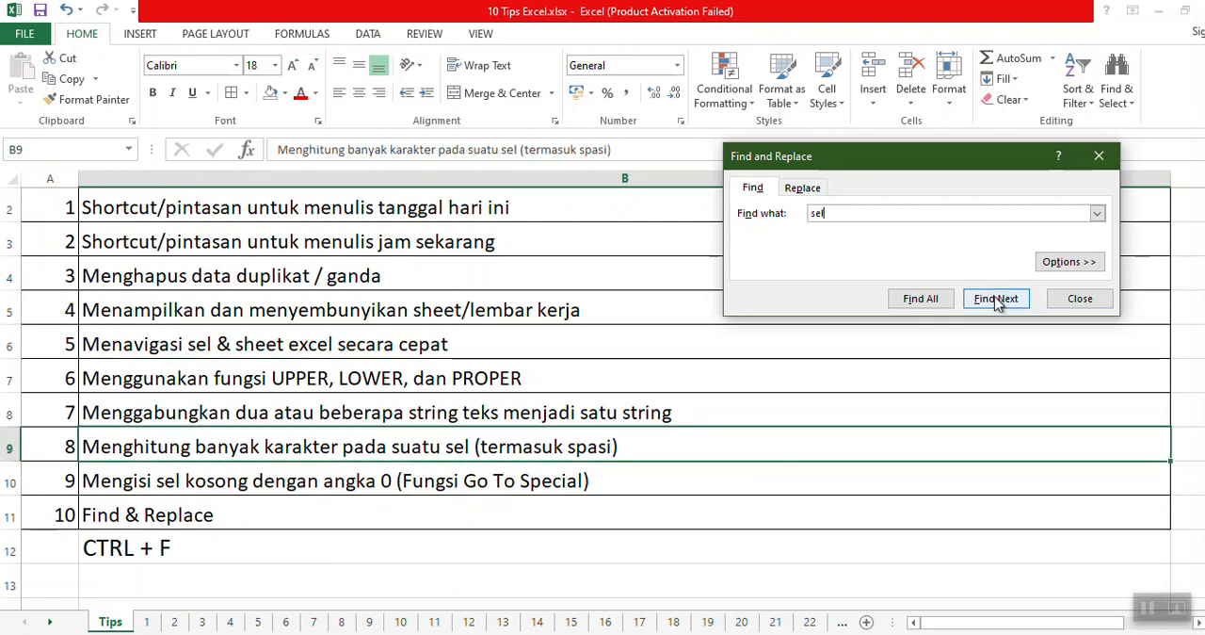
click(997, 299)
click(996, 299)
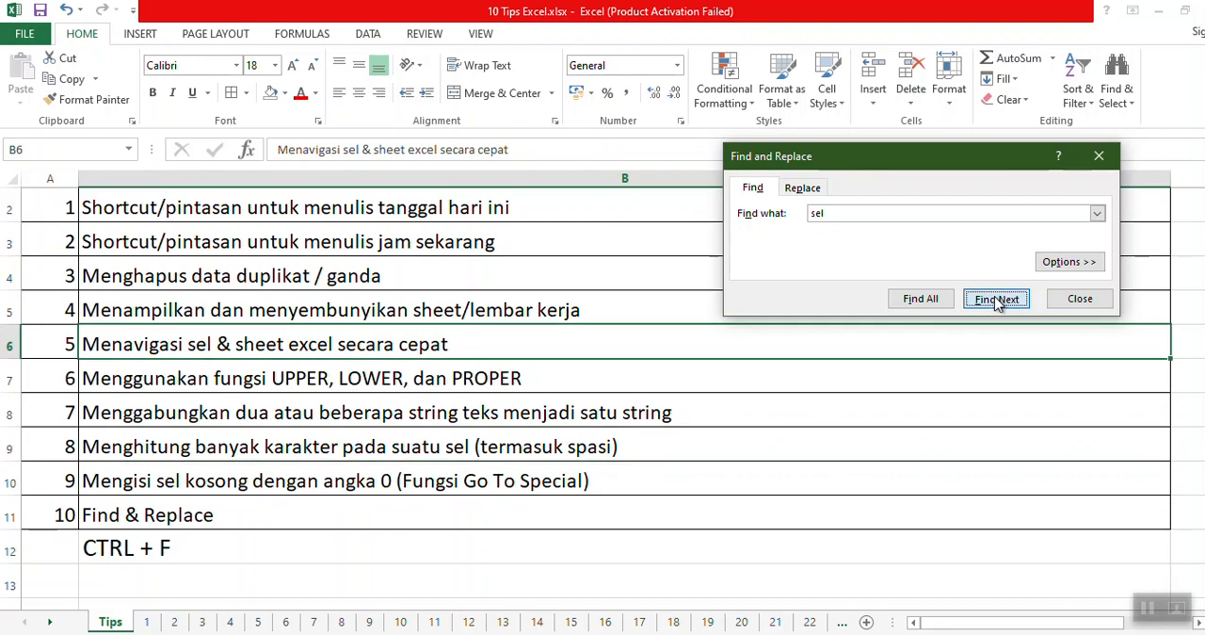
click(996, 299)
click(996, 300)
click(996, 299)
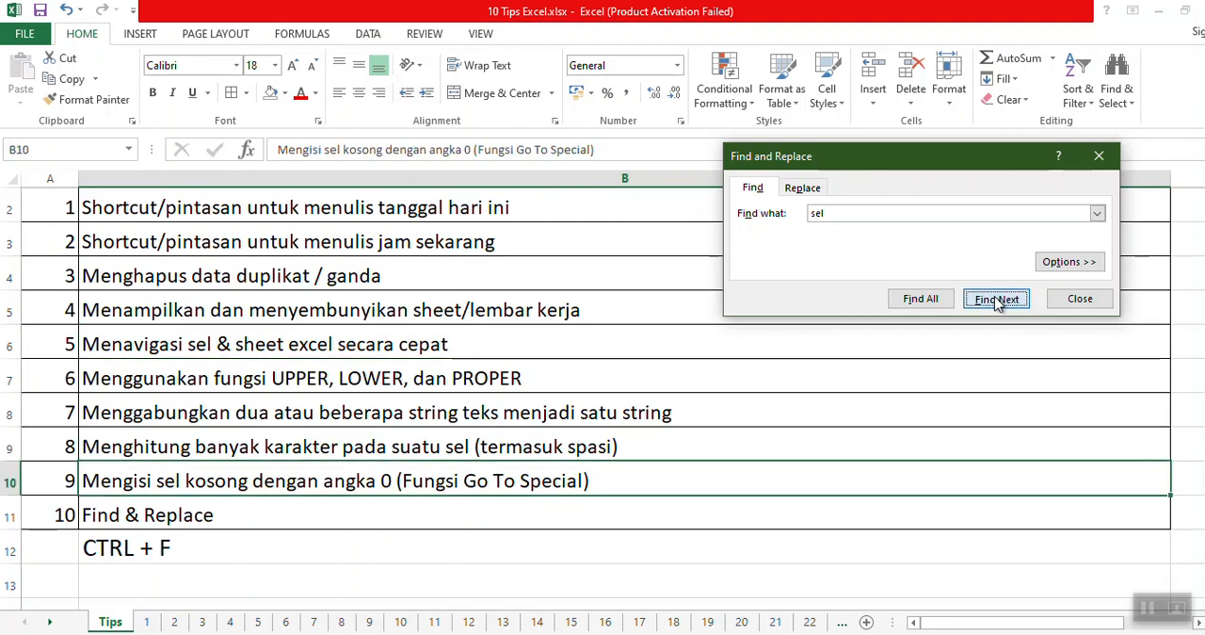
List every cell containing "sel" and enlarge the dialog to show the results.
click(914, 303)
drag(1115, 313, 1124, 388)
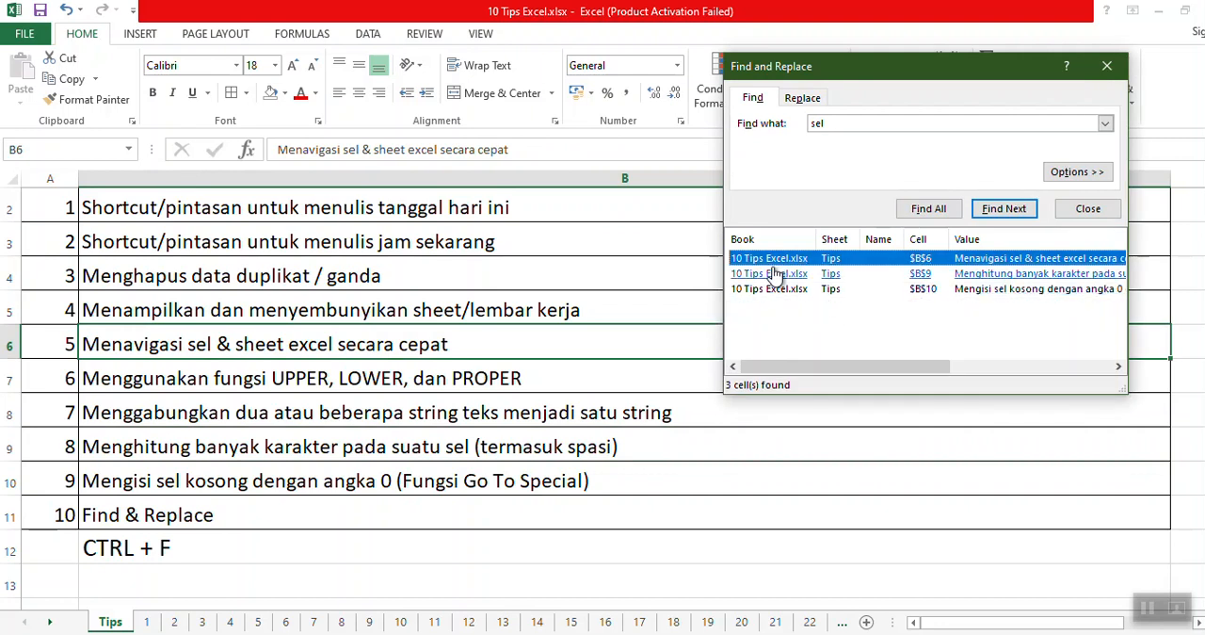
double_click(814, 123)
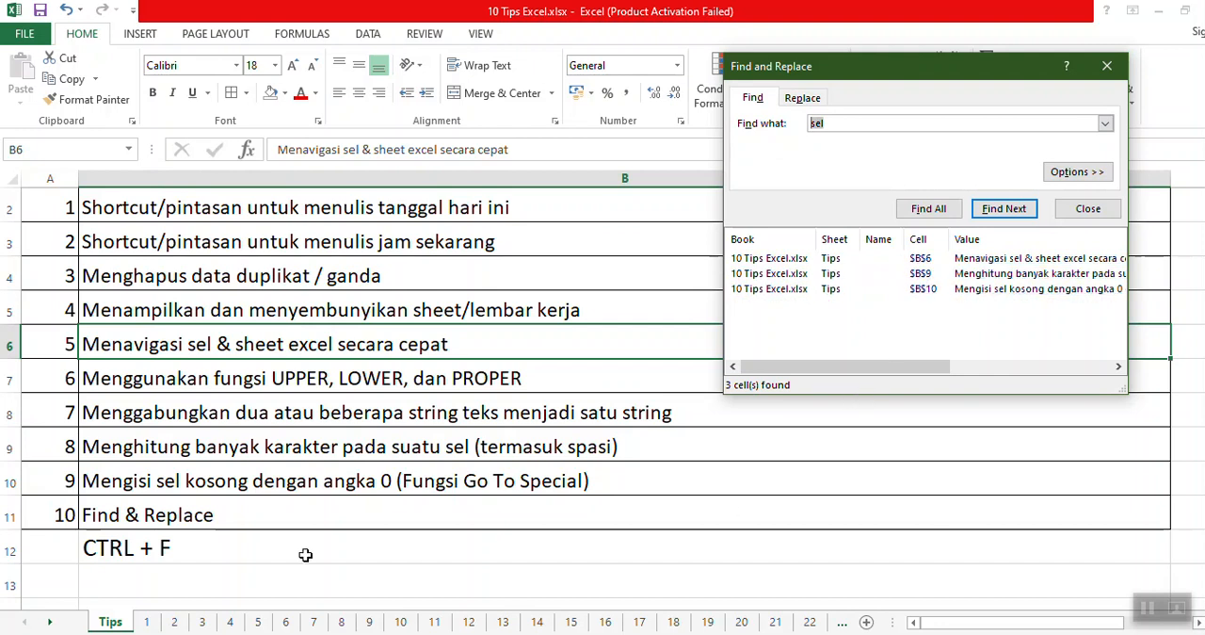
Set up a replacement with "sel" as the text to find and "cell" as the replacement text.
click(802, 98)
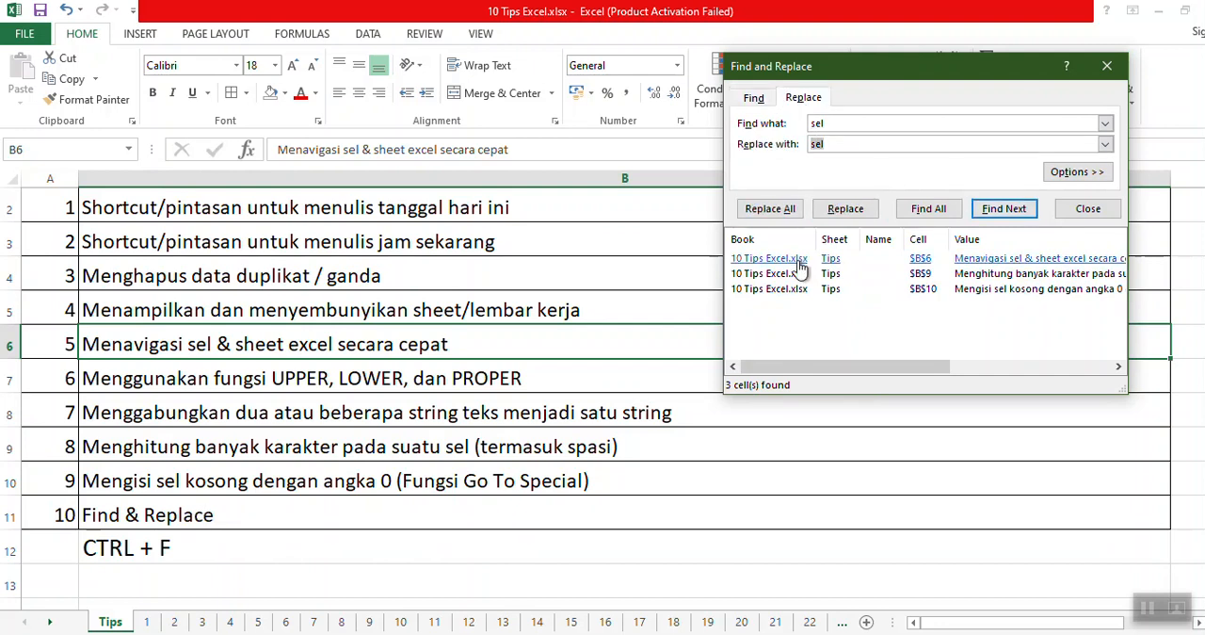
drag(833, 128, 790, 149)
key(BackSpace)
key(BackSpace)
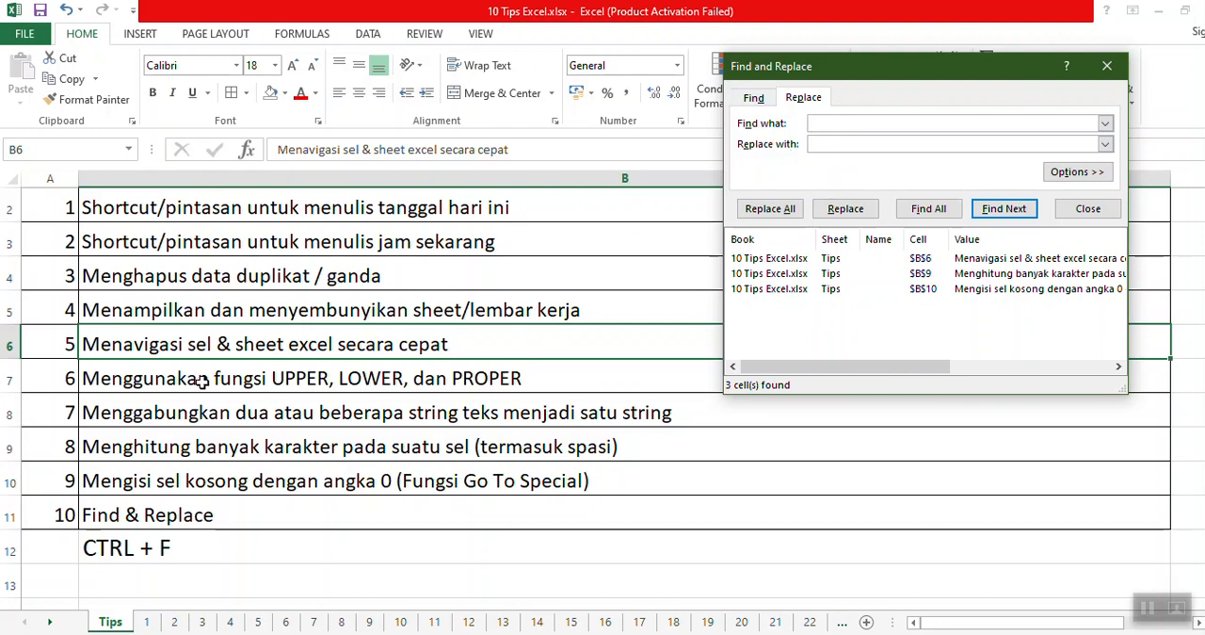
click(868, 125)
text(sell)
click(858, 143)
double_click(861, 120)
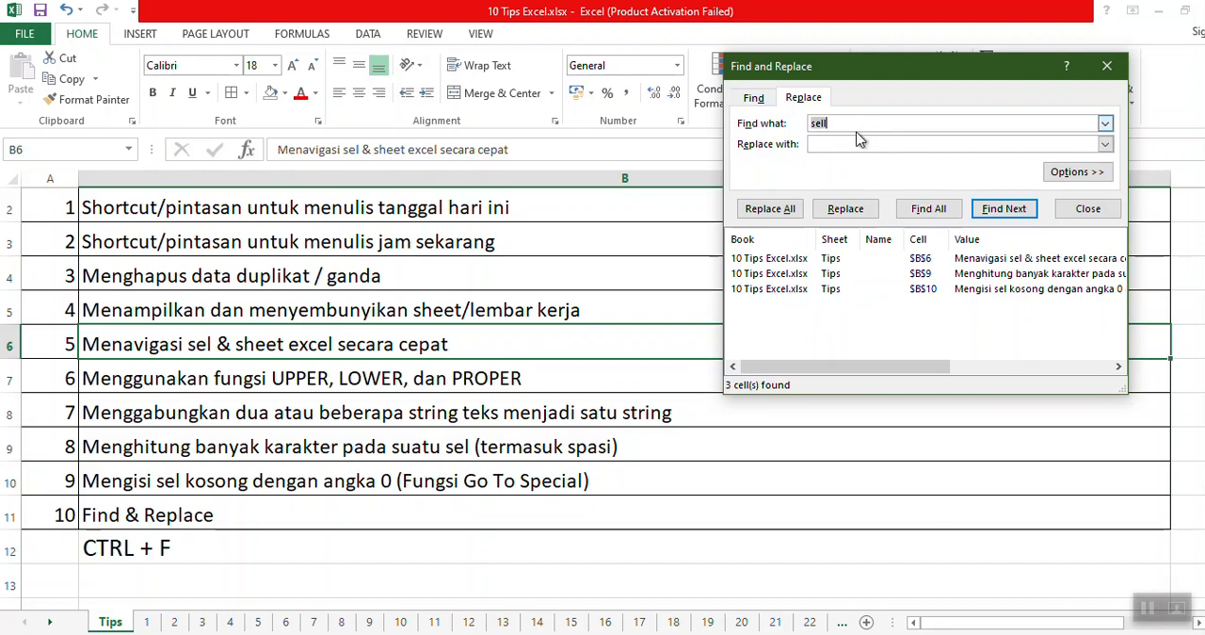
click(848, 145)
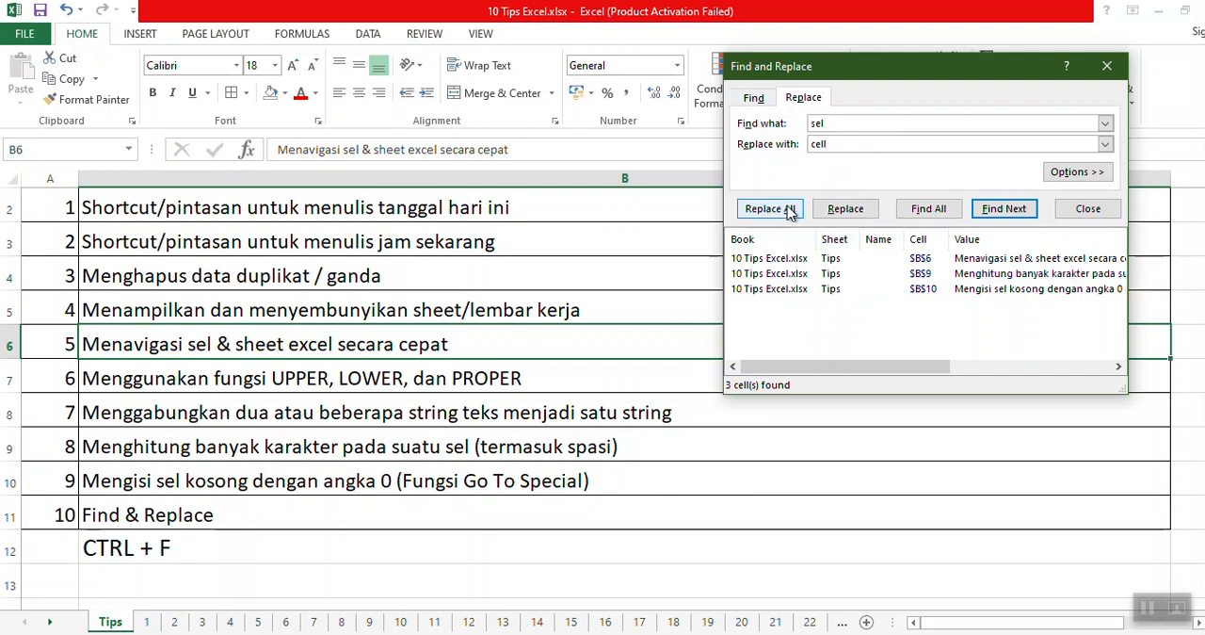
Colour the text of tips 5, 8 and 9 in B6, B9 and B10 red.
click(249, 347)
click(301, 93)
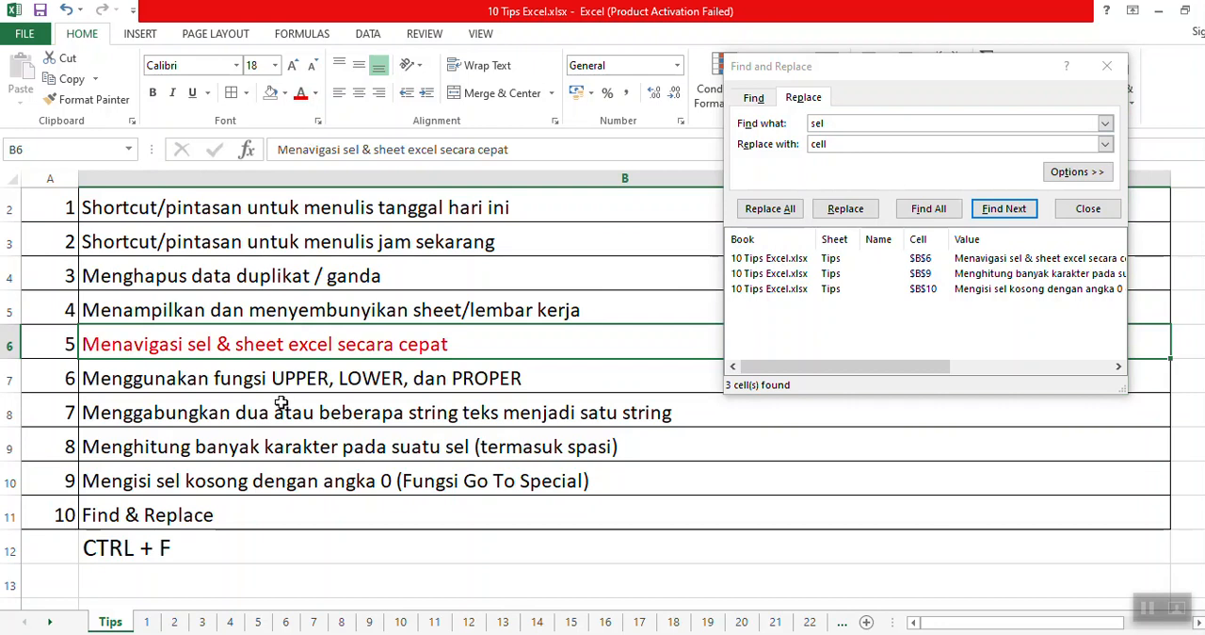
click(256, 446)
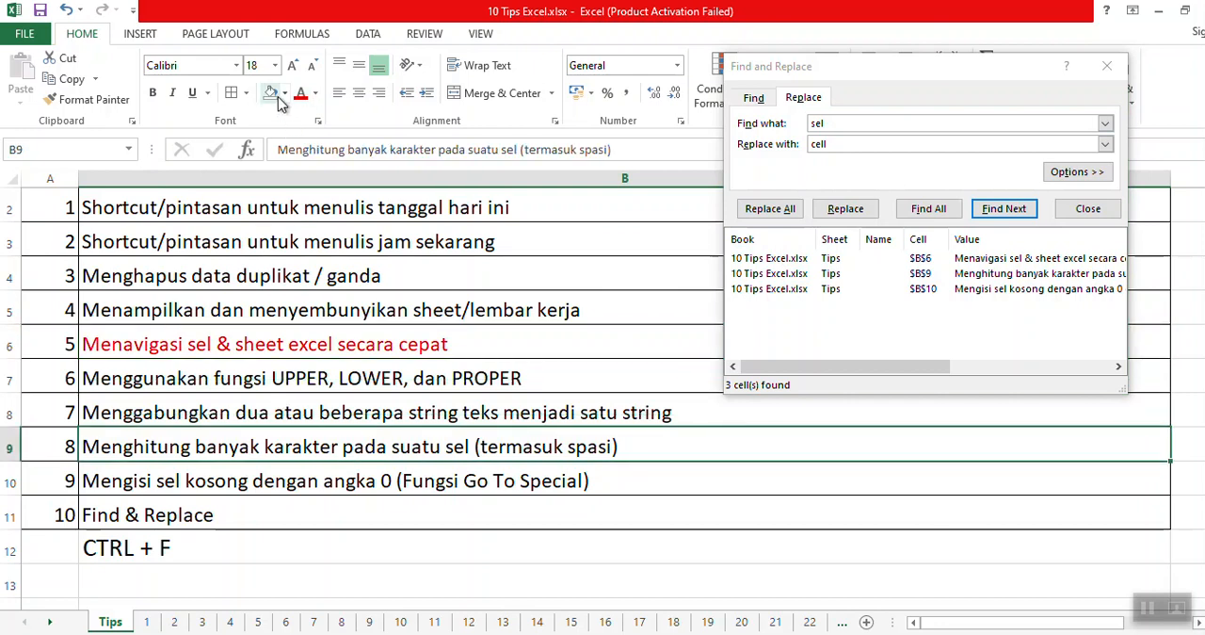
click(302, 96)
click(331, 485)
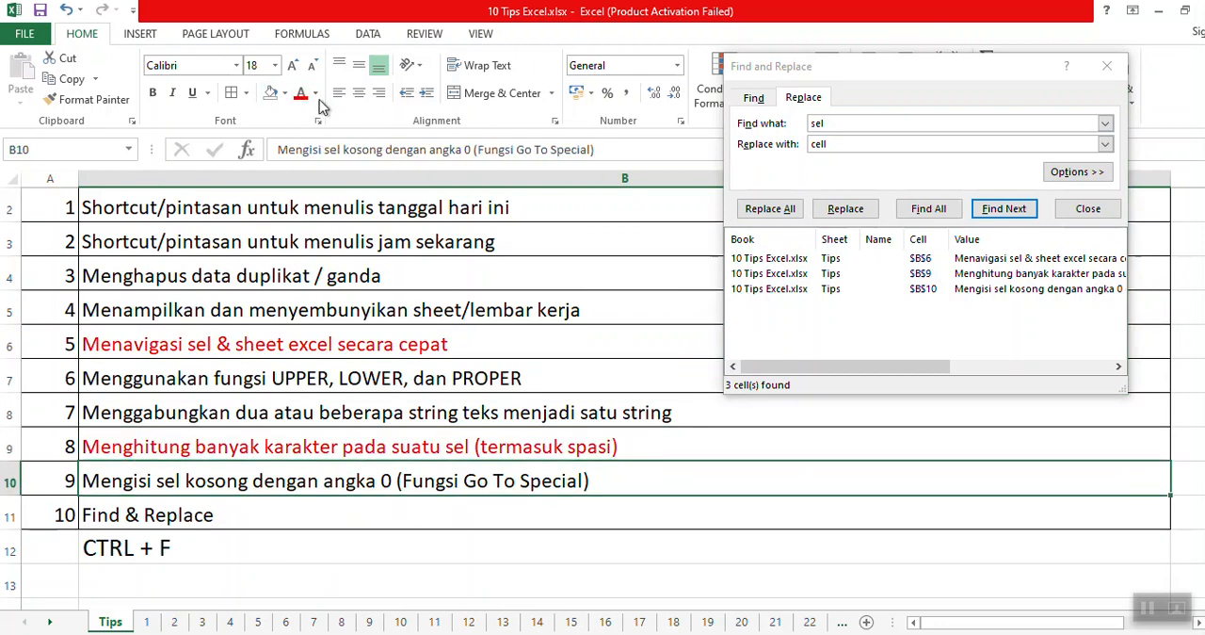
click(299, 93)
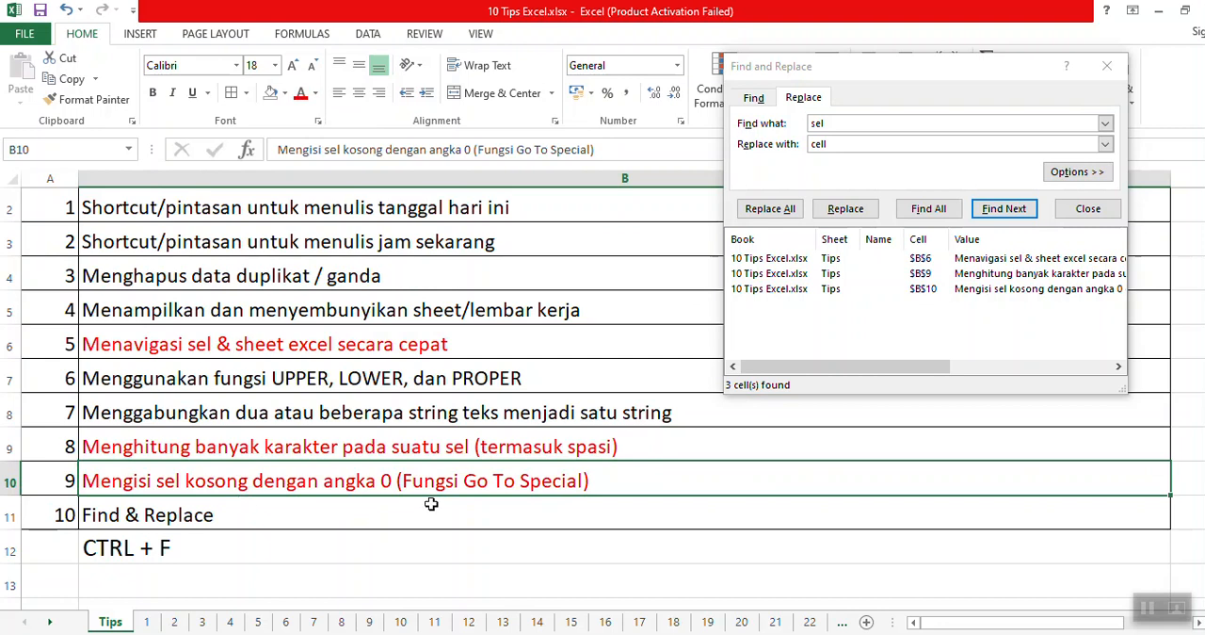
Replace all occurrences of "sel" with "cell" and check the red tips in B6, B9 and B10.
click(778, 214)
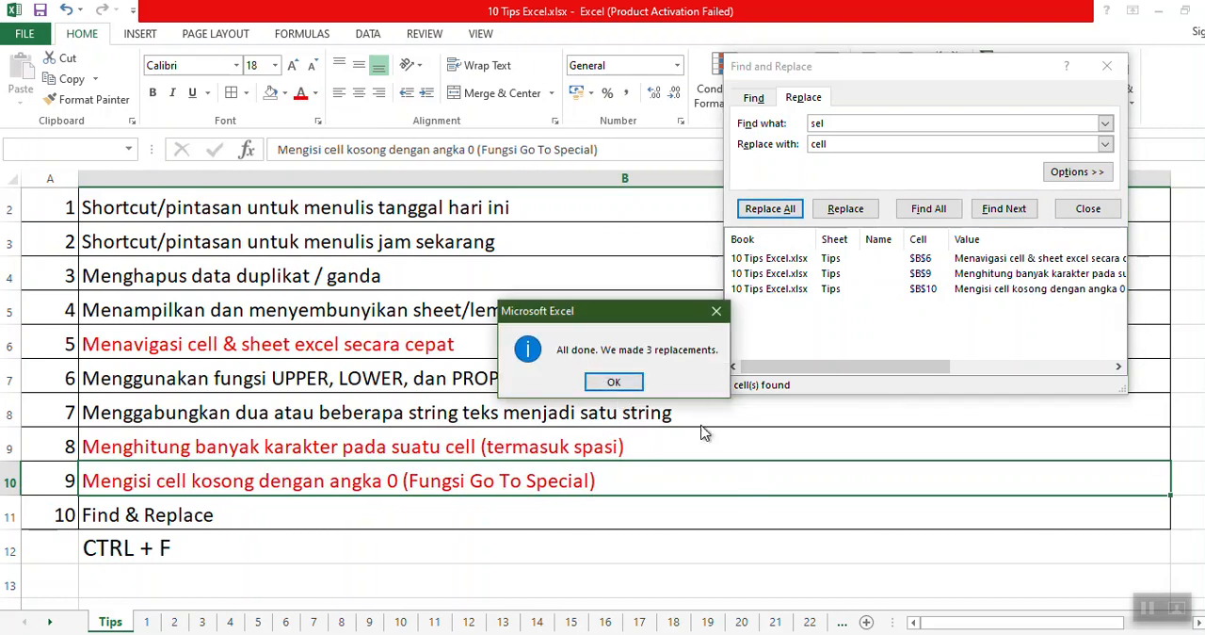
click(614, 381)
click(233, 349)
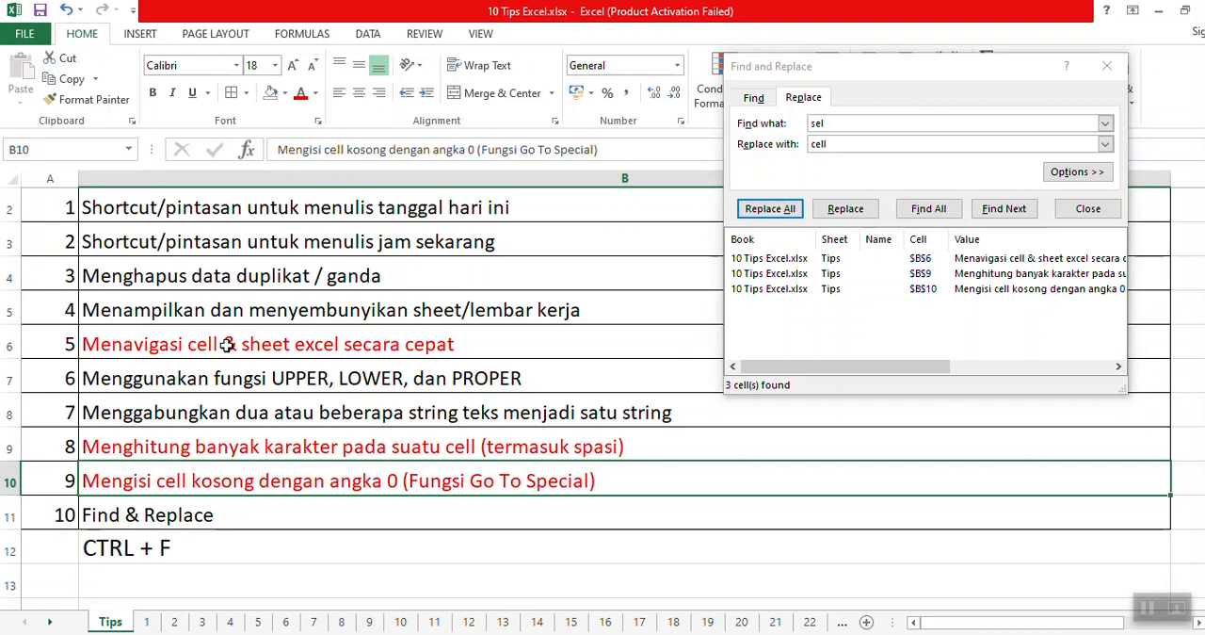
click(253, 441)
click(339, 481)
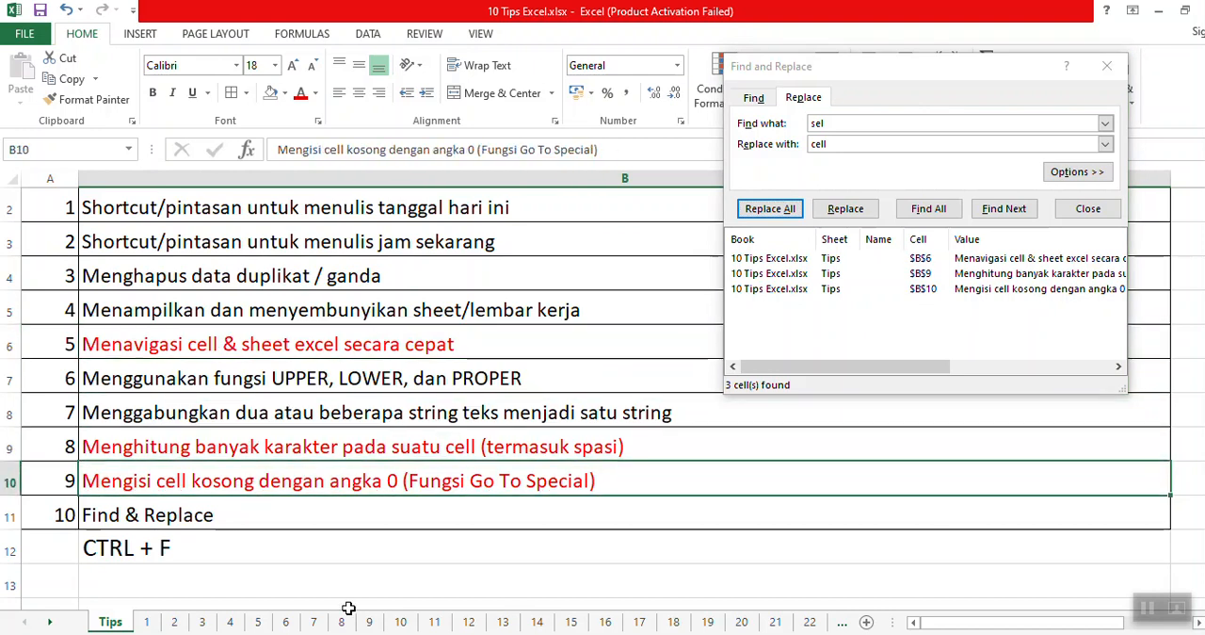
Compare the Find and Replace views of the Find and Replace dialog and close it.
click(155, 550)
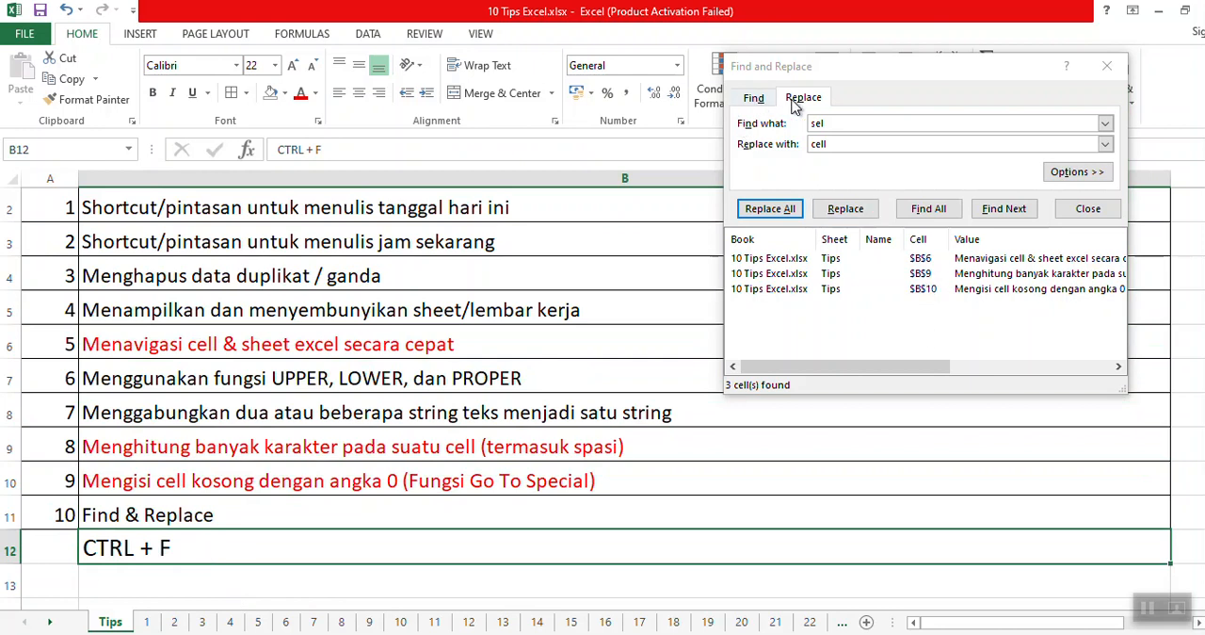
click(754, 99)
click(803, 97)
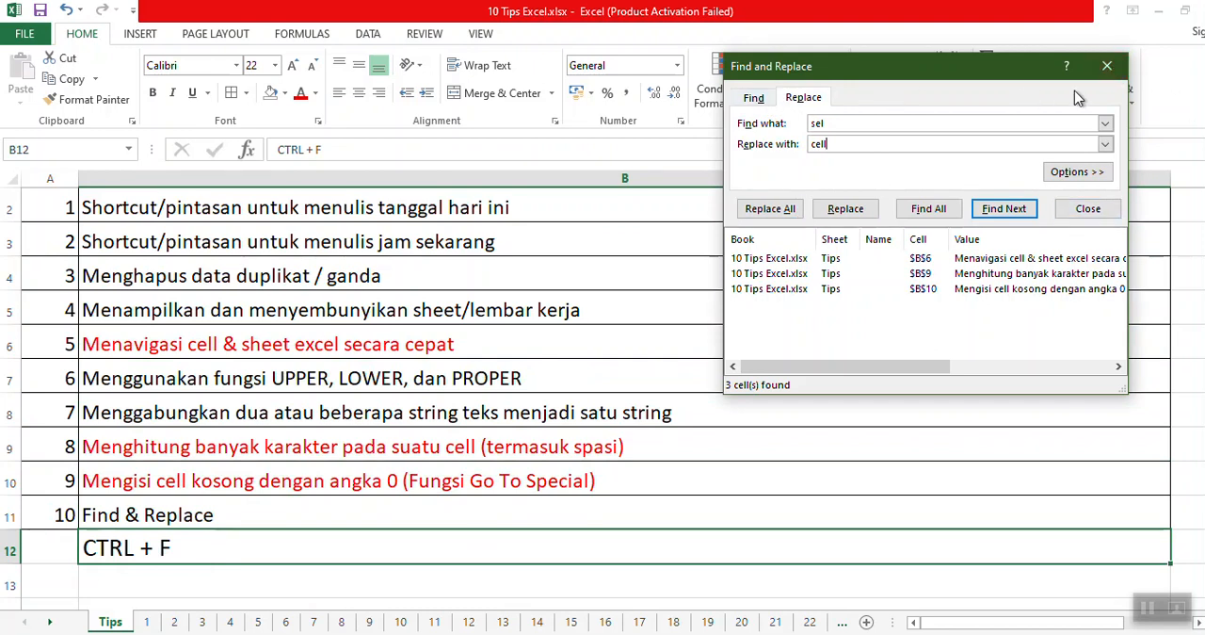
click(1106, 67)
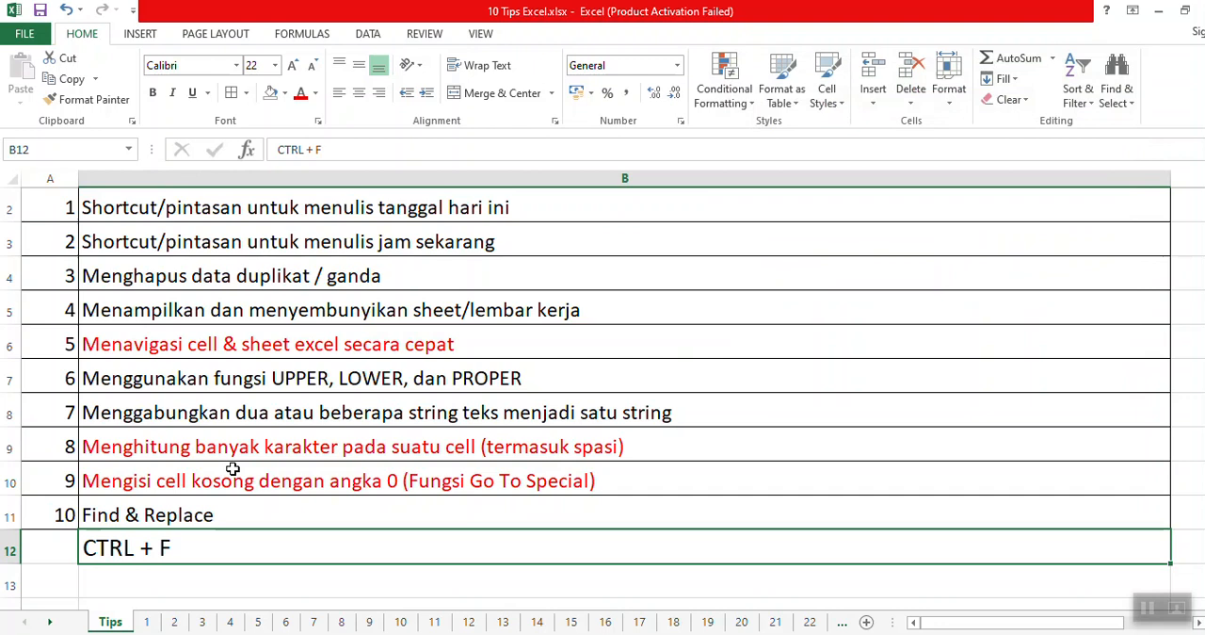
Enter the shortcut note "CTRL + H" in cell B13.
double_click(158, 579)
text(CTRL + H)
key(Return)
key(Up)
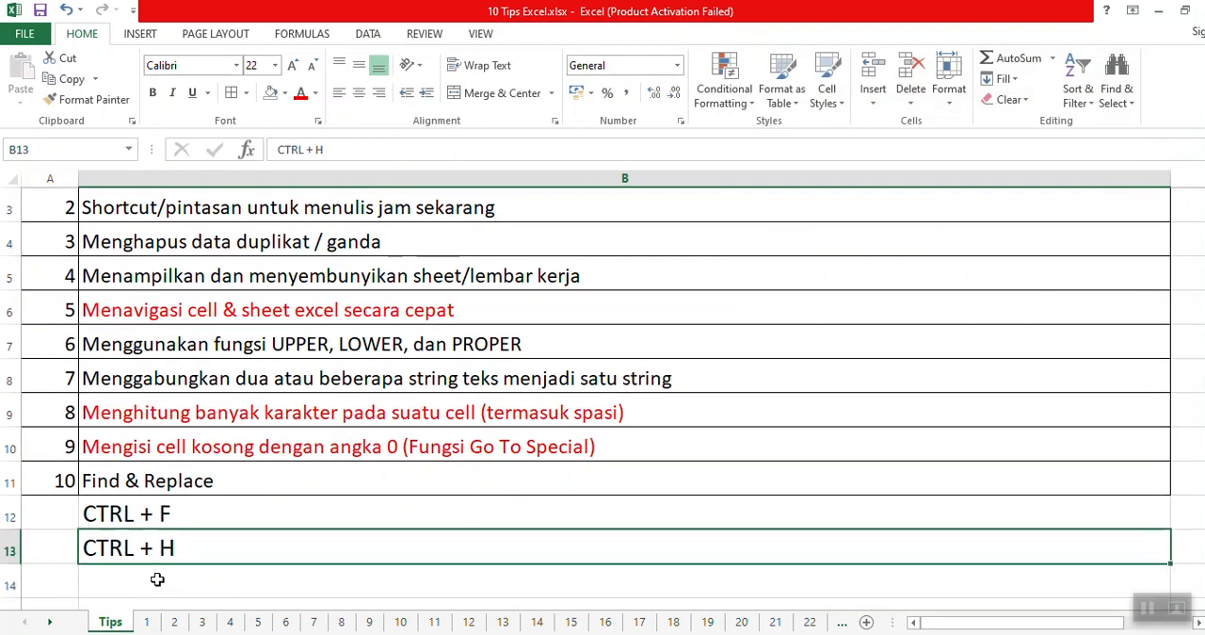
Show how Replace and Find each open directly, closing the dialog after each without running anything.
key(ctrl+h)
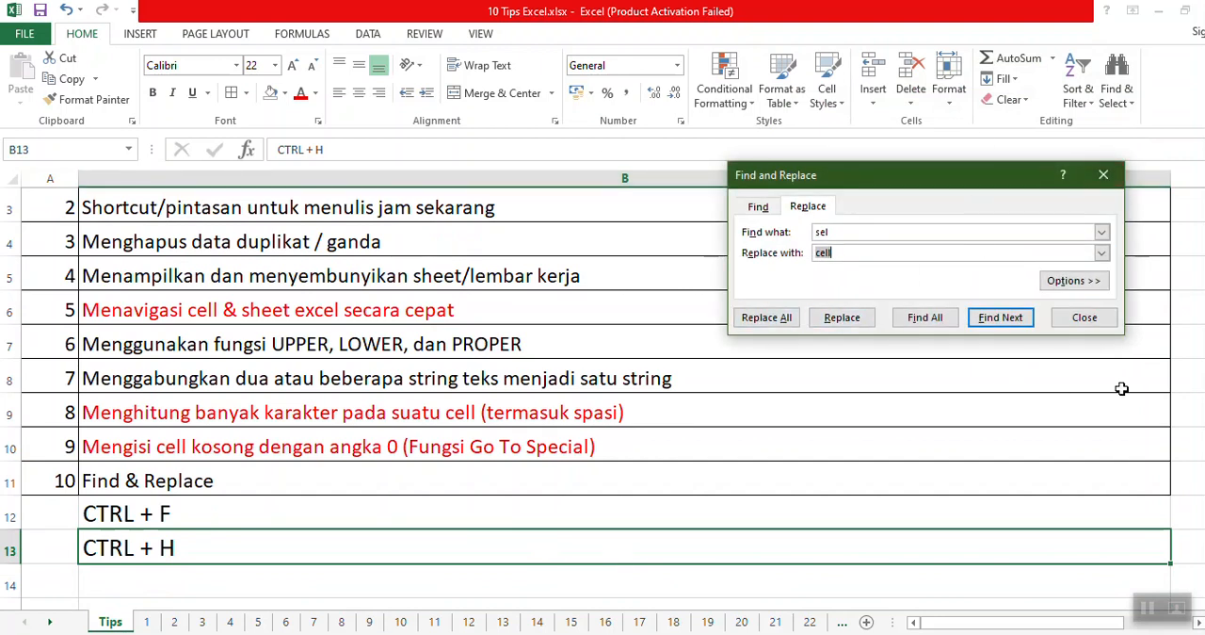
click(810, 209)
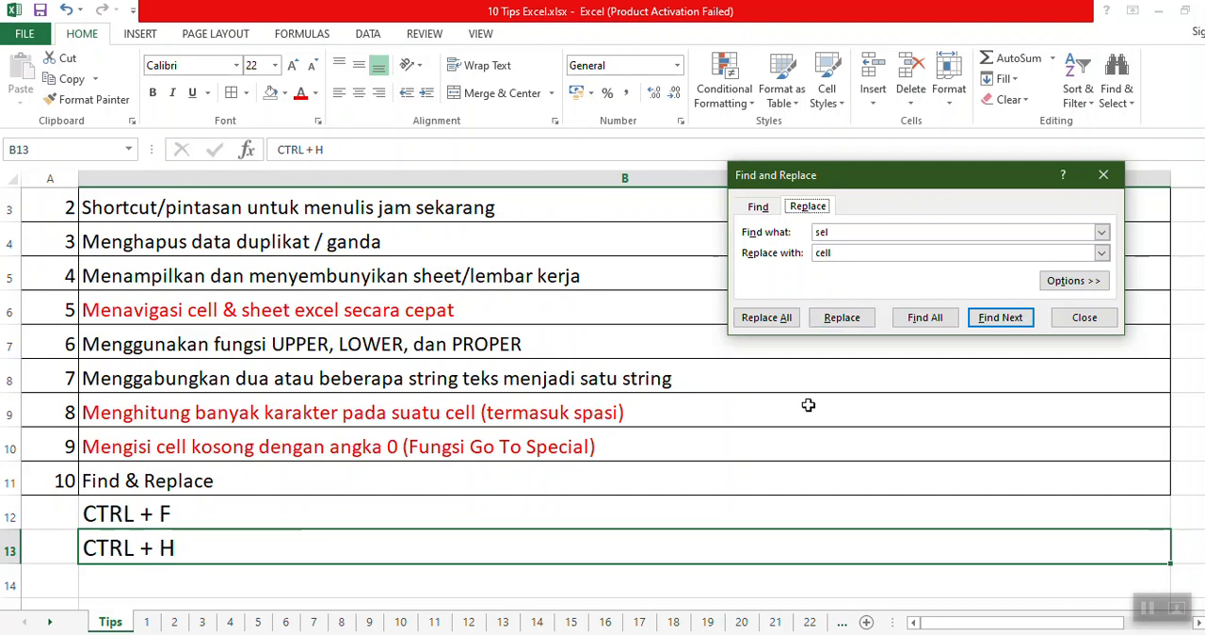
click(1103, 178)
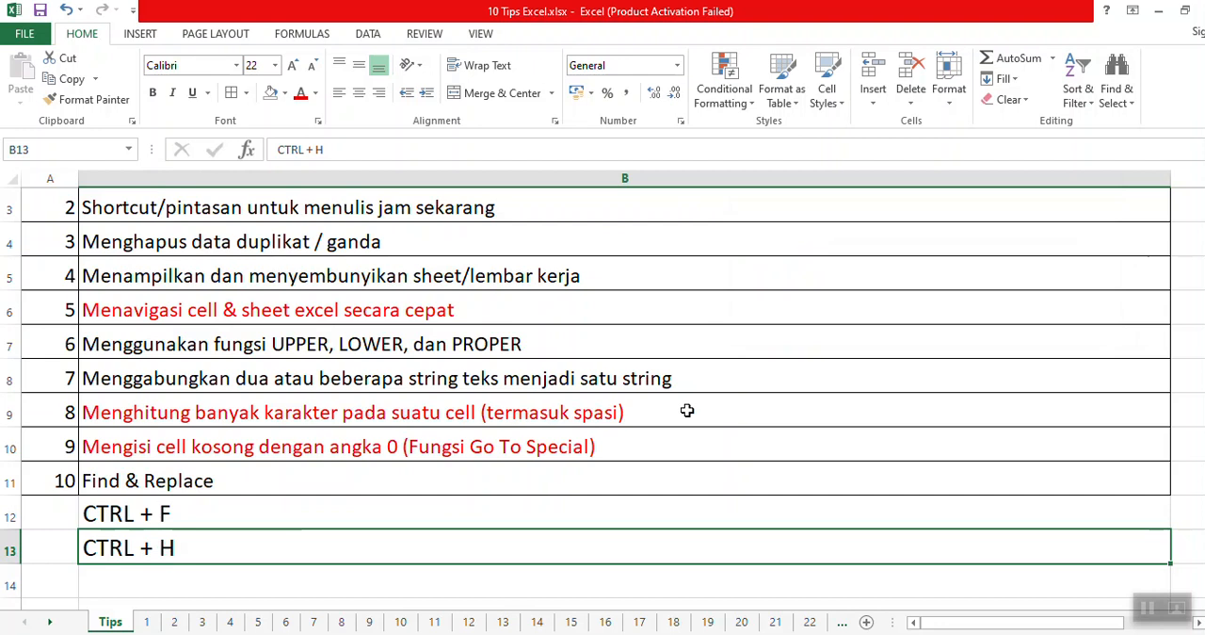
key(ctrl+f)
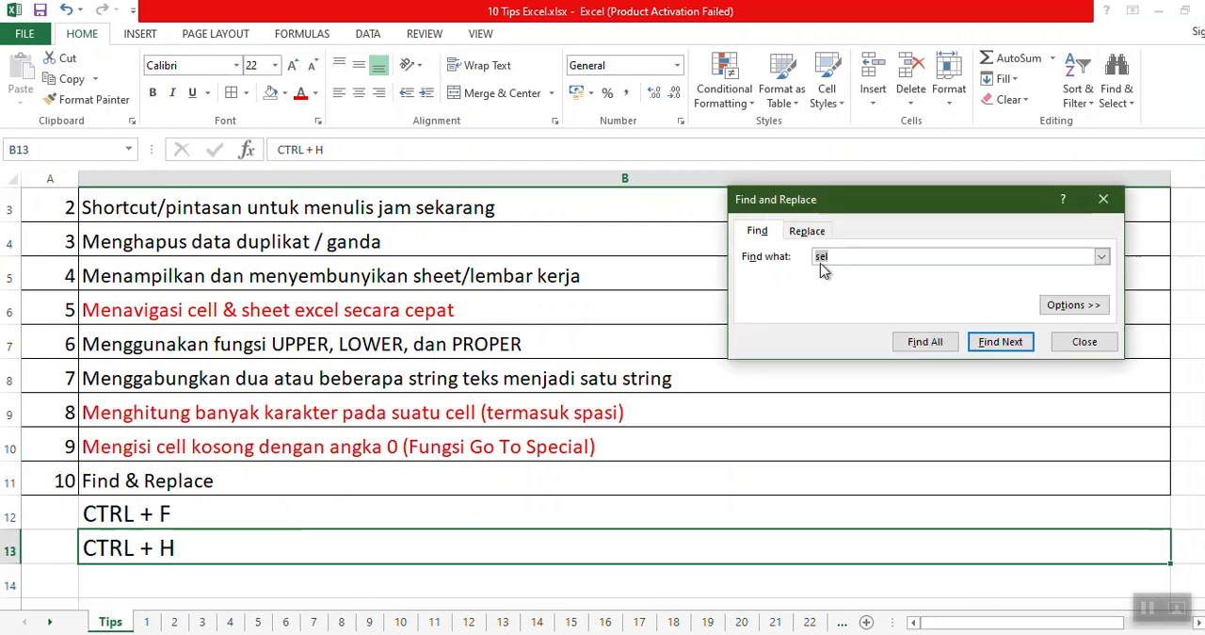
click(753, 234)
click(1092, 345)
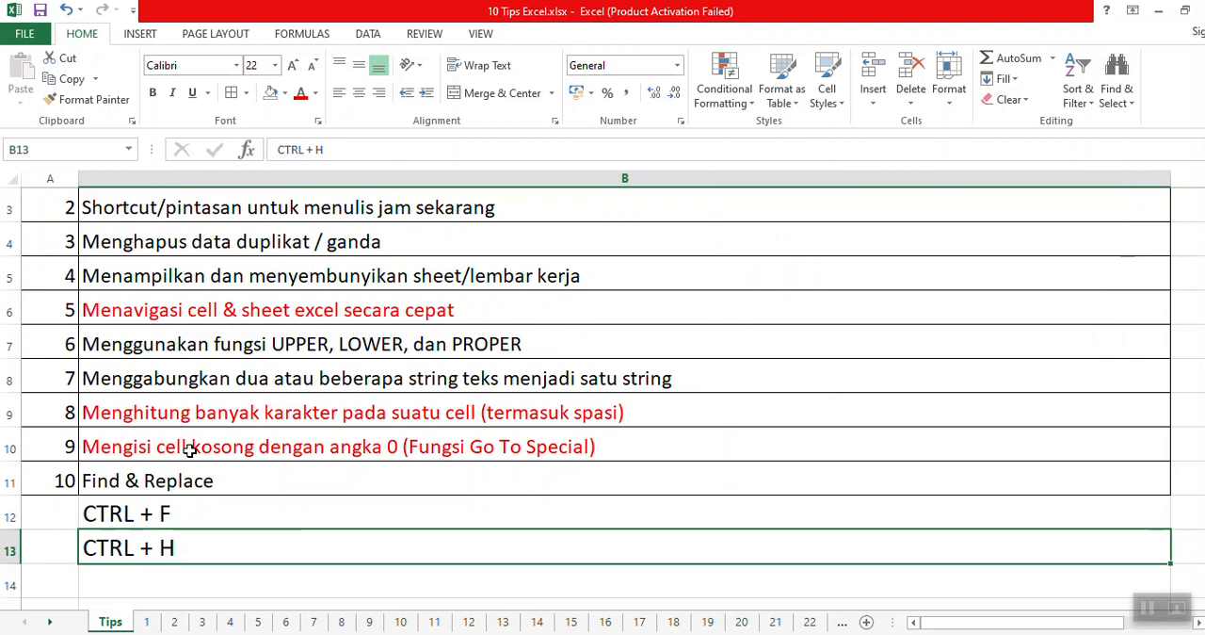
Clear the two shortcut notes from B12:B13.
drag(250, 519, 252, 553)
key(Delete)
scroll(375, 472, up, 1)
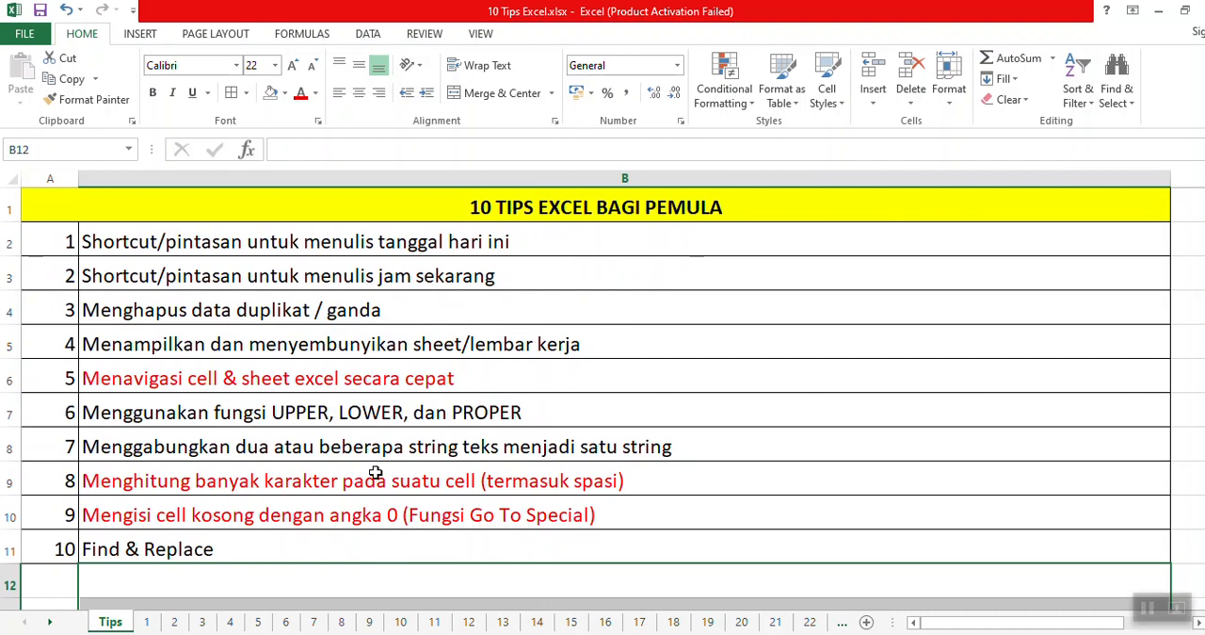